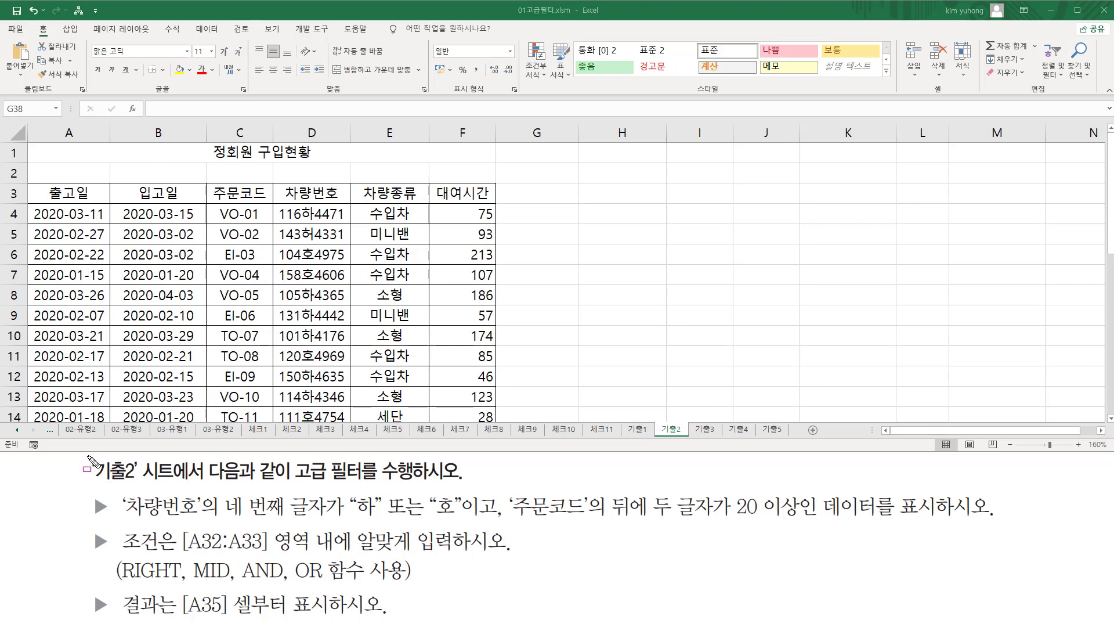
Read the task instructions for the advanced filter on the 기출2 sheet
{"action": "mouse_move", "coordinate": [87, 457]}
{"action": "left_mouse_down"}
{"action": "mouse_move", "coordinate": [142, 488]}
{"action": "mouse_move", "coordinate": [191, 486]}
{"action": "left_mouse_up"}
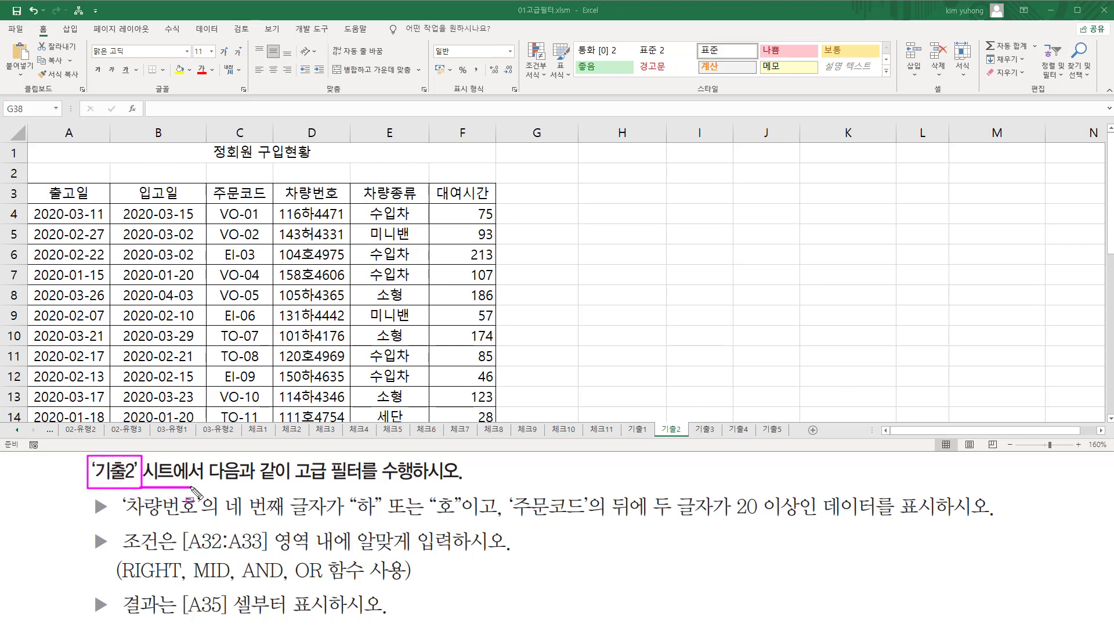
{"action": "left_click_drag", "start_coordinate": [656, 412], "coordinate": [686, 439]}
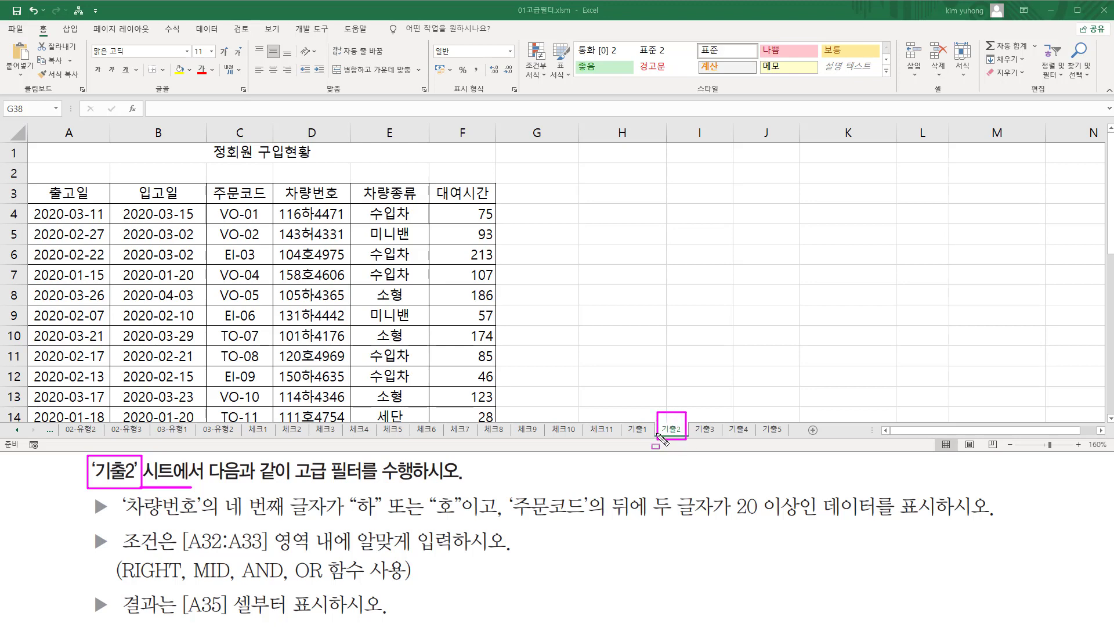
{"action": "left_click_drag", "start_coordinate": [215, 481], "coordinate": [461, 480]}
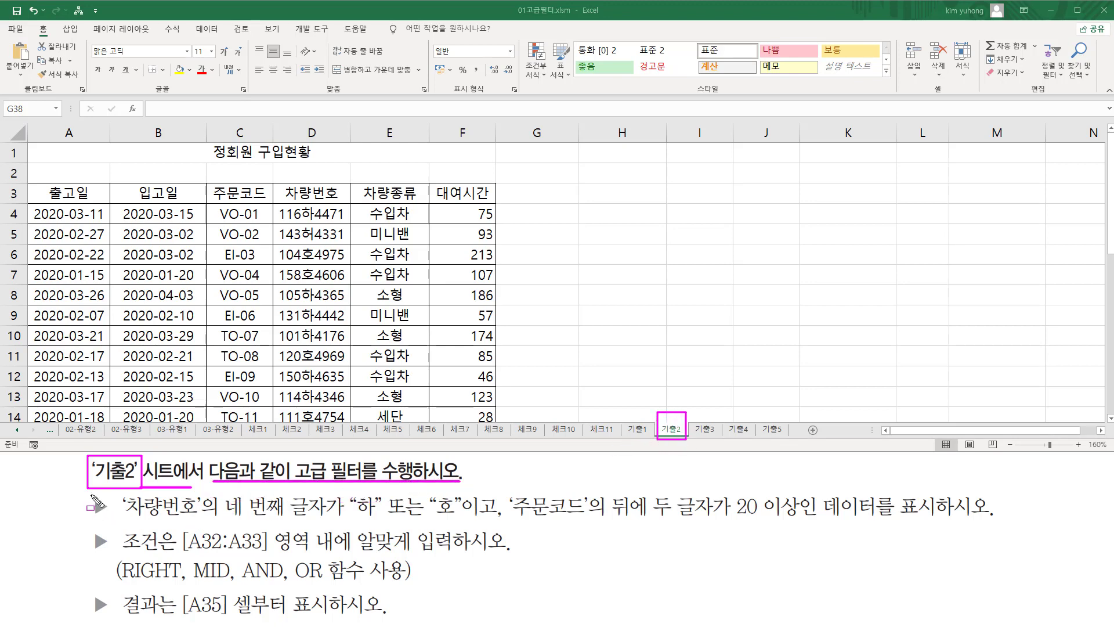
{"action": "left_click_drag", "start_coordinate": [86, 493], "coordinate": [114, 622]}
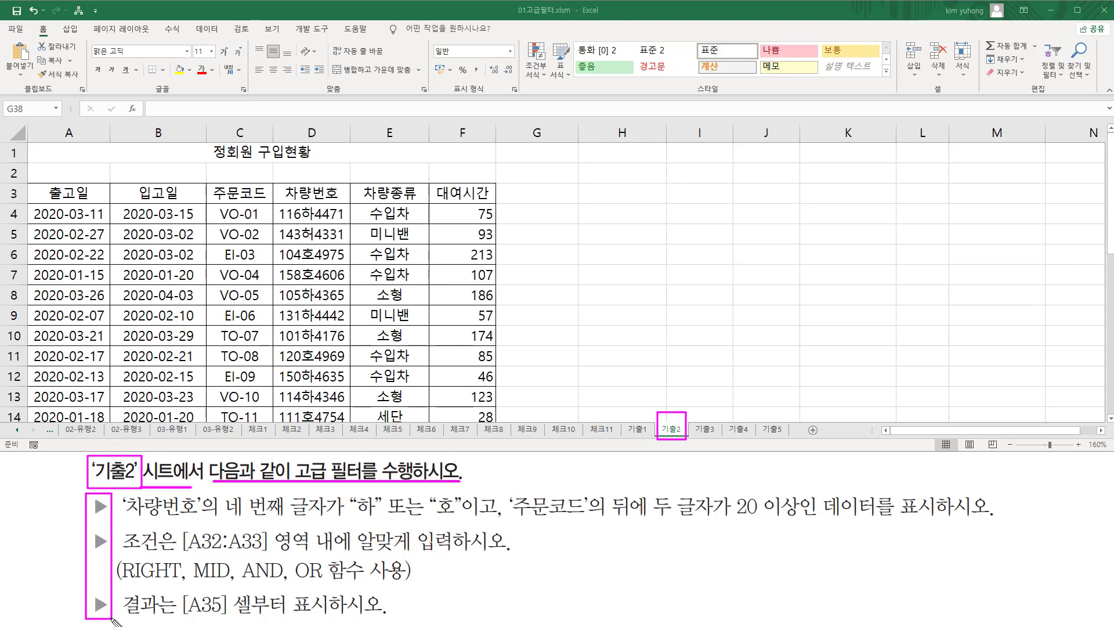
{"action": "key", "text": "e"}
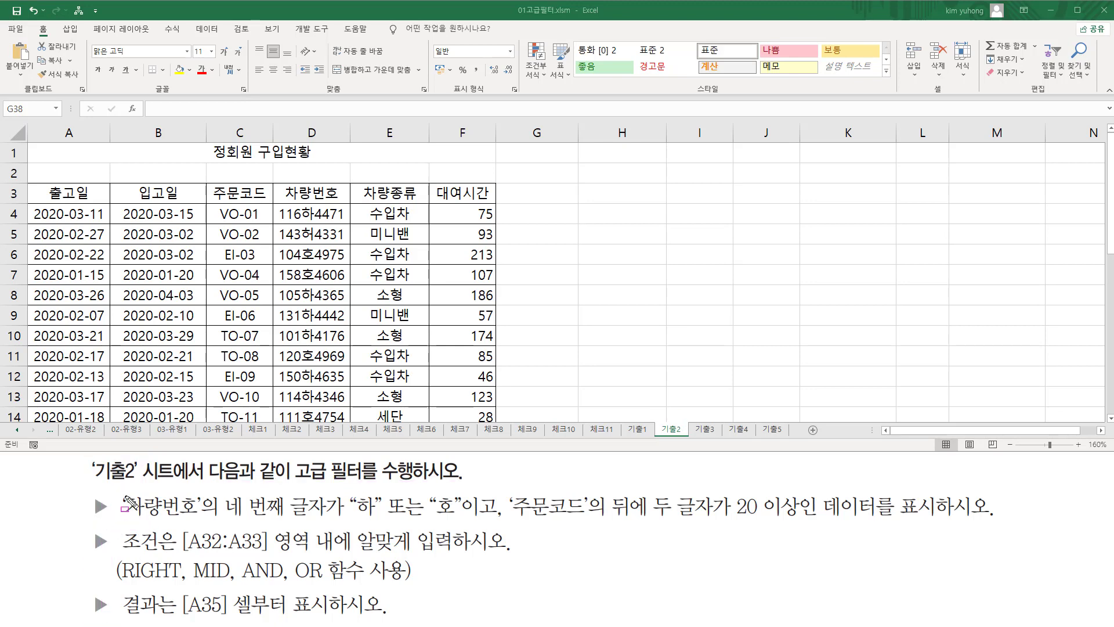
Examine the 차량번호 condition against its column: fourth character "하" or "호", using the MID and OR functions
{"action": "mouse_move", "coordinate": [120, 492]}
{"action": "left_mouse_down"}
{"action": "mouse_move", "coordinate": [125, 522]}
{"action": "mouse_move", "coordinate": [200, 522]}
{"action": "left_mouse_up"}
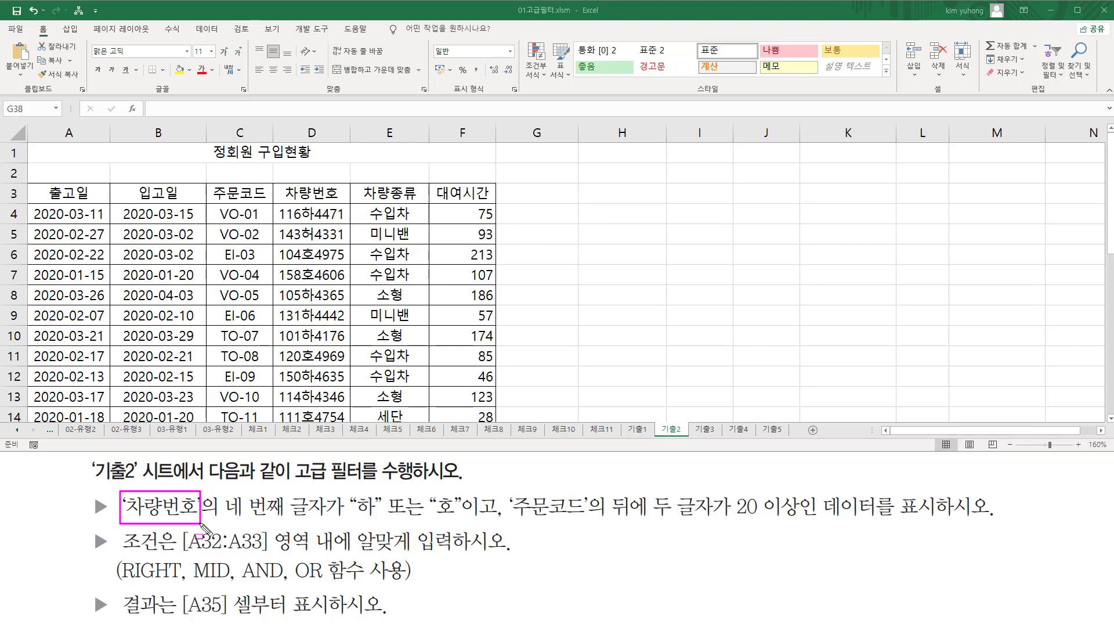
{"action": "mouse_move", "coordinate": [272, 202]}
{"action": "left_mouse_down"}
{"action": "mouse_move", "coordinate": [310, 348]}
{"action": "mouse_move", "coordinate": [355, 432]}
{"action": "mouse_move", "coordinate": [353, 423]}
{"action": "left_mouse_up"}
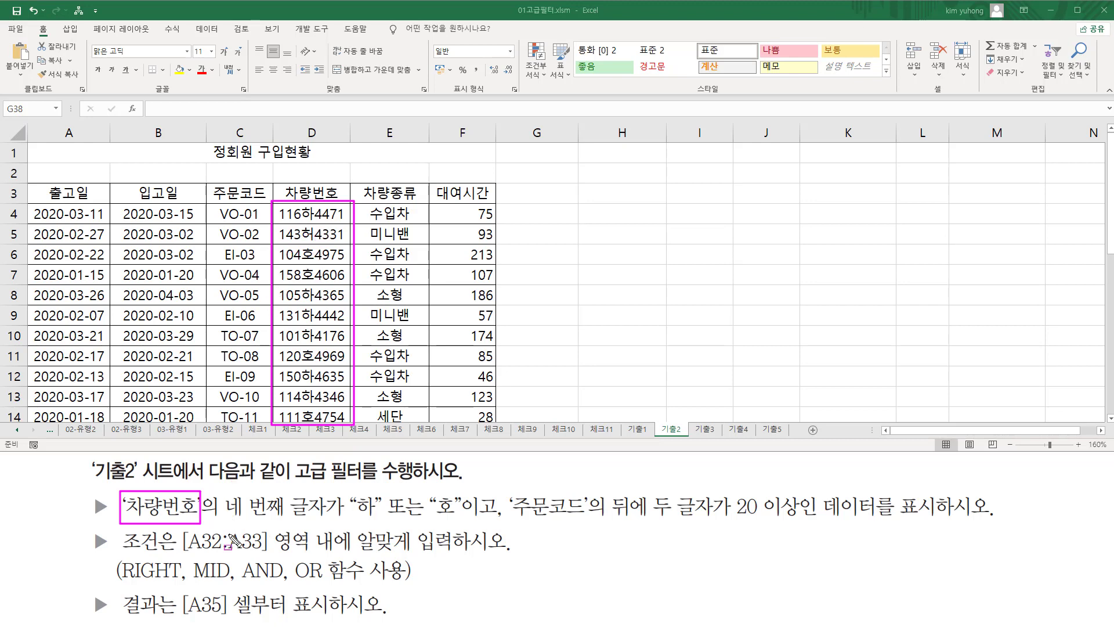
{"action": "left_click_drag", "start_coordinate": [222, 521], "coordinate": [323, 519]}
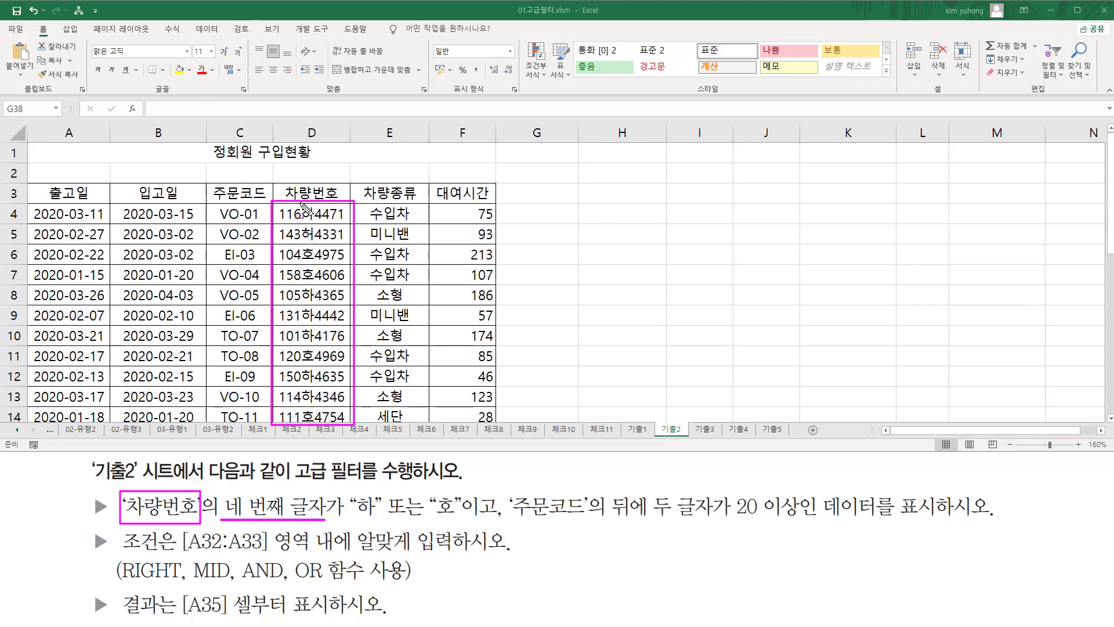
{"action": "left_click_drag", "start_coordinate": [302, 204], "coordinate": [318, 426]}
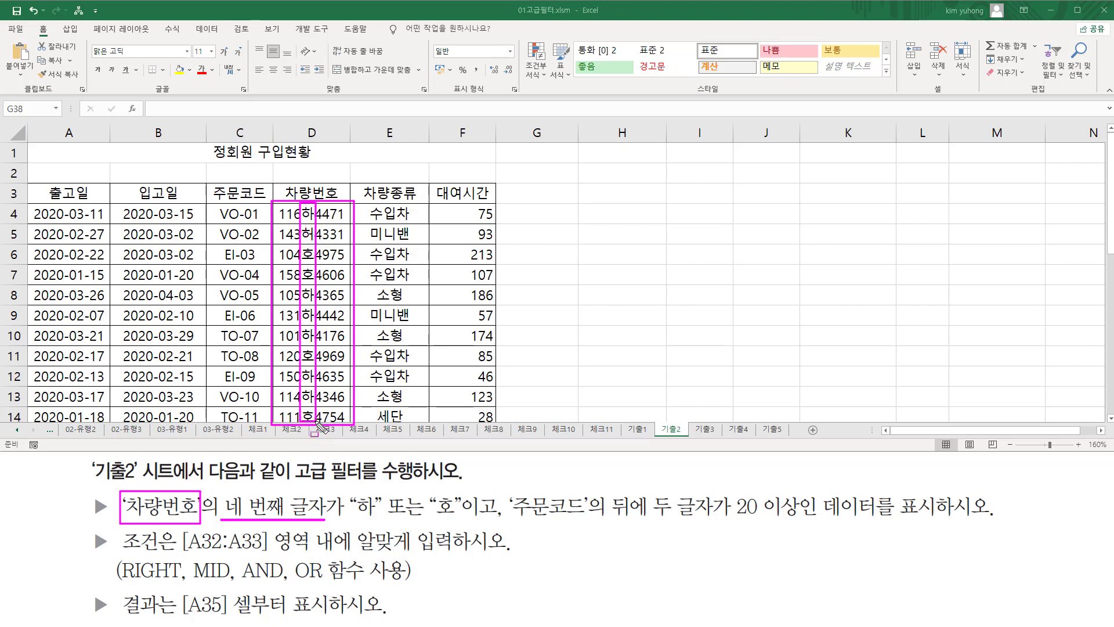
{"action": "left_click_drag", "start_coordinate": [356, 515], "coordinate": [461, 518]}
{"action": "mouse_move", "coordinate": [191, 581]}
{"action": "left_mouse_down"}
{"action": "mouse_move", "coordinate": [238, 598]}
{"action": "mouse_move", "coordinate": [232, 558]}
{"action": "left_mouse_up"}
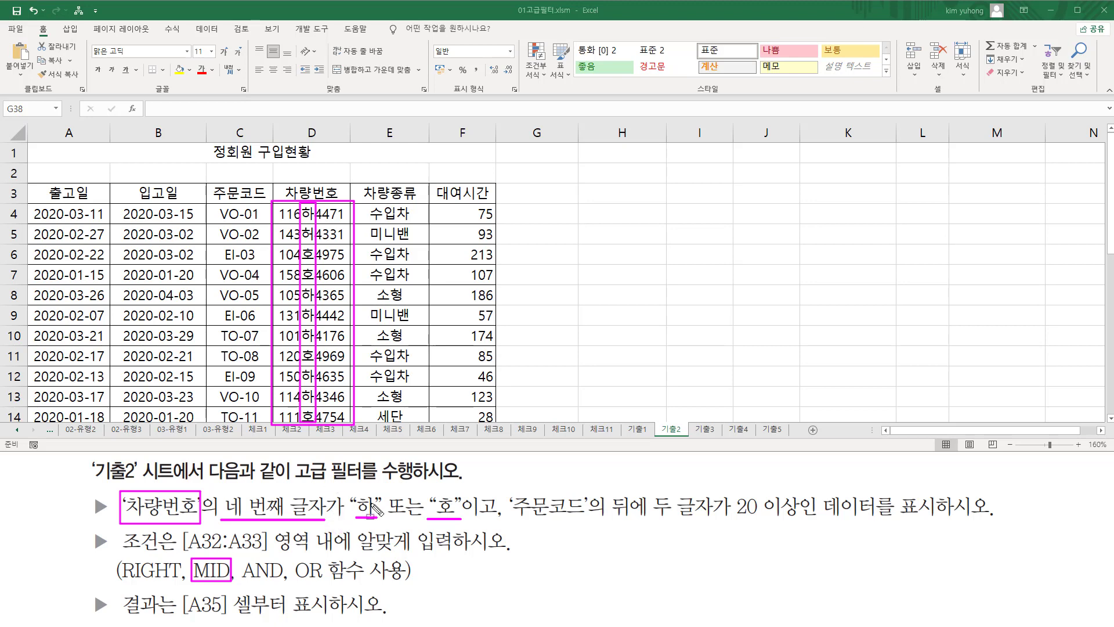
{"action": "mouse_move", "coordinate": [350, 492]}
{"action": "left_mouse_down"}
{"action": "mouse_move", "coordinate": [391, 534]}
{"action": "mouse_move", "coordinate": [381, 521]}
{"action": "left_mouse_up"}
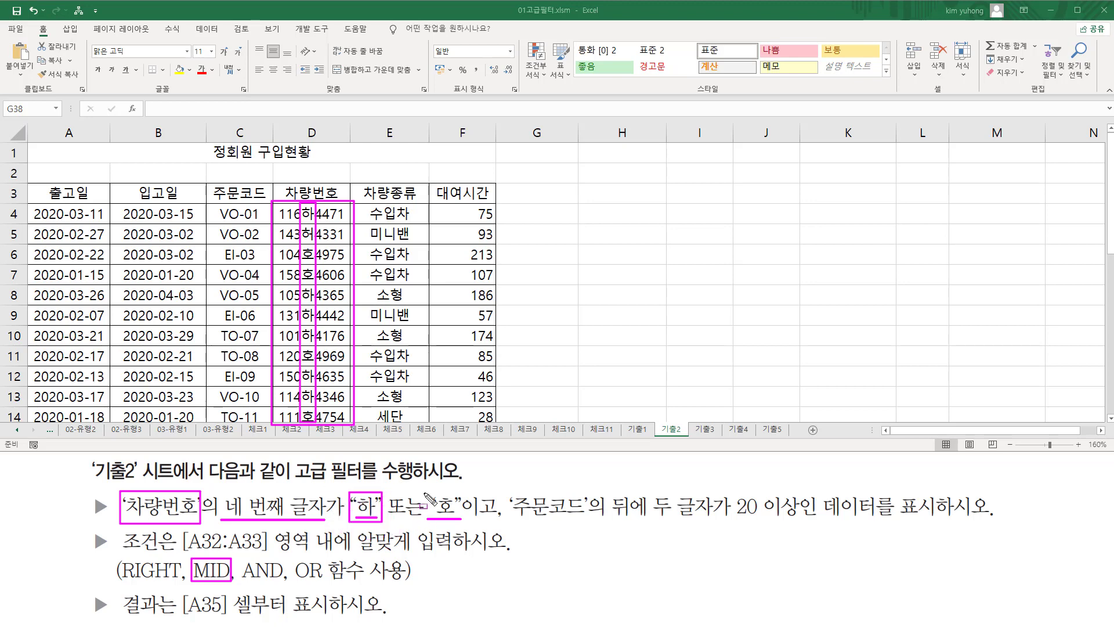
{"action": "left_click_drag", "start_coordinate": [424, 491], "coordinate": [462, 521]}
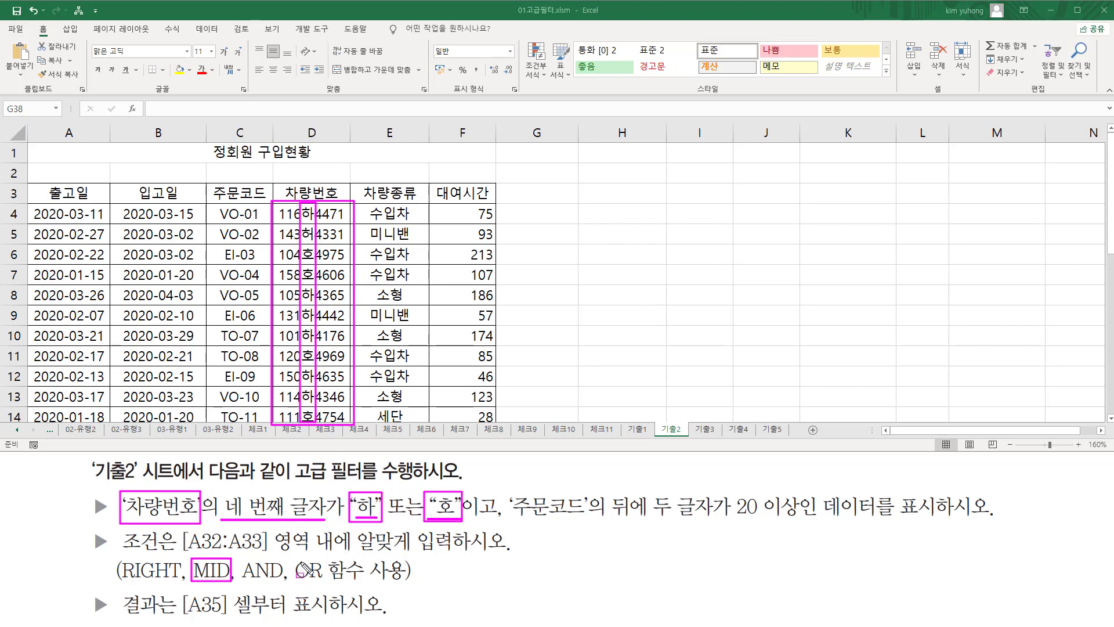
{"action": "left_click_drag", "start_coordinate": [294, 559], "coordinate": [329, 583]}
Examine the 주문코드 condition against its column: last two characters 20 or more, using the RIGHT function
{"action": "mouse_move", "coordinate": [509, 483]}
{"action": "left_mouse_down"}
{"action": "mouse_move", "coordinate": [516, 520]}
{"action": "mouse_move", "coordinate": [588, 526]}
{"action": "left_mouse_up"}
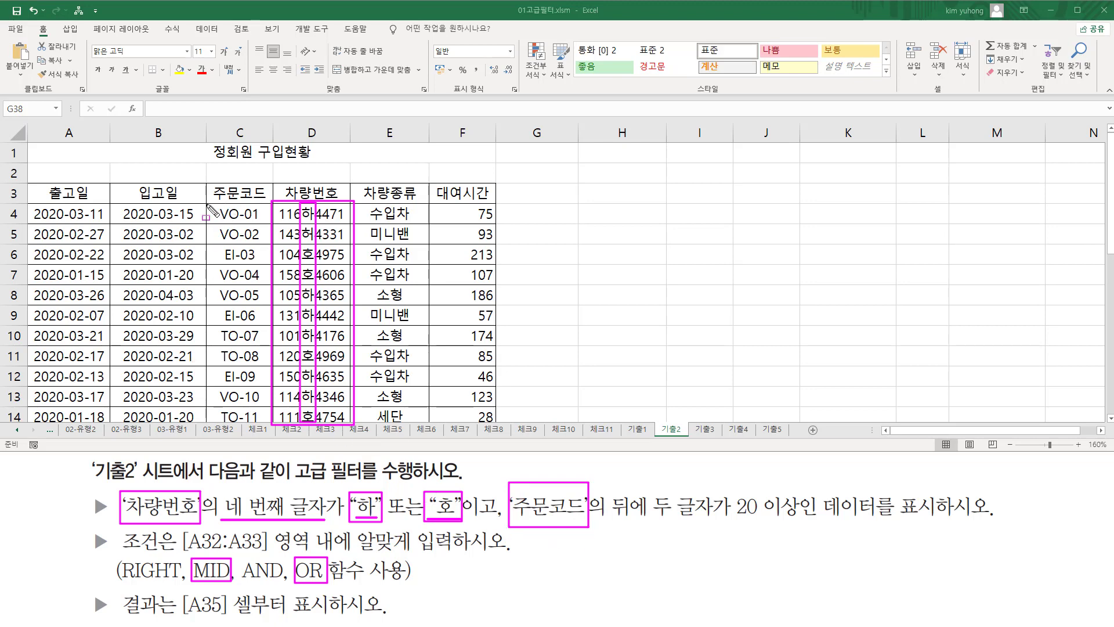
{"action": "left_click_drag", "start_coordinate": [207, 204], "coordinate": [265, 429]}
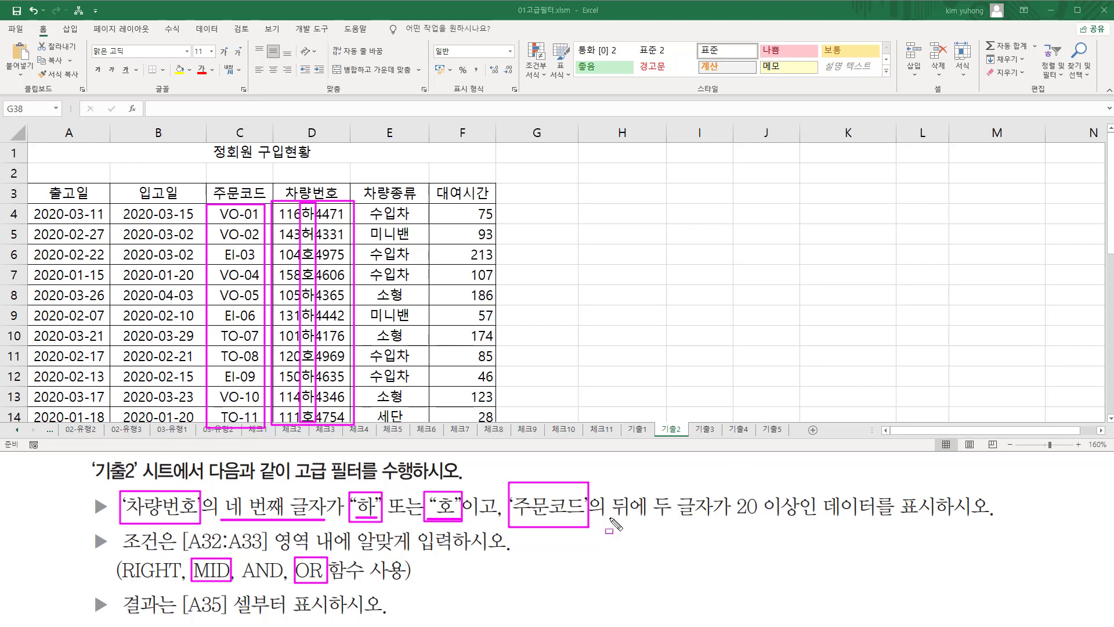
{"action": "mouse_move", "coordinate": [611, 518]}
{"action": "left_mouse_down"}
{"action": "mouse_move", "coordinate": [714, 518]}
{"action": "mouse_move", "coordinate": [735, 504]}
{"action": "mouse_move", "coordinate": [802, 526]}
{"action": "left_mouse_up"}
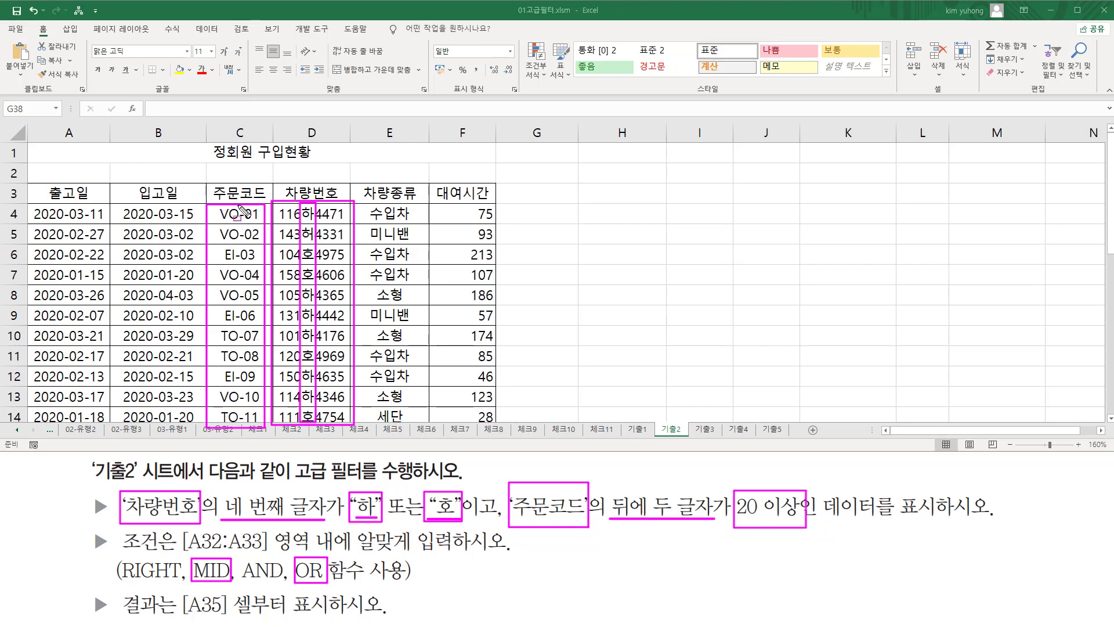
{"action": "mouse_move", "coordinate": [243, 205]}
{"action": "left_mouse_down"}
{"action": "mouse_move", "coordinate": [244, 414]}
{"action": "mouse_move", "coordinate": [262, 427]}
{"action": "left_mouse_up"}
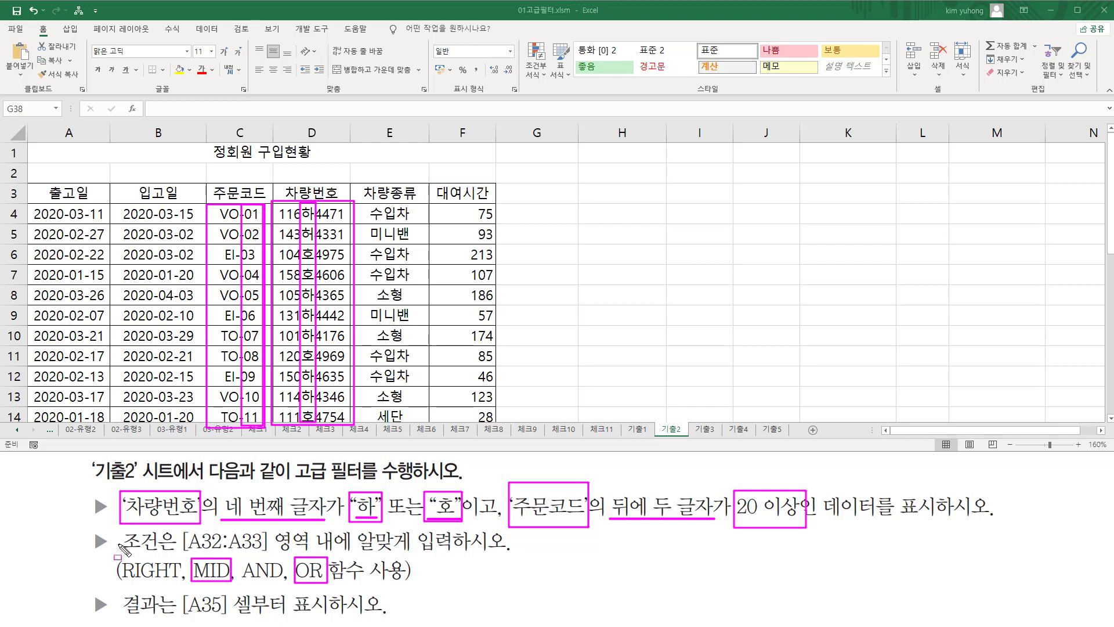
{"action": "left_click_drag", "start_coordinate": [124, 580], "coordinate": [178, 580]}
{"action": "key", "text": "e"}
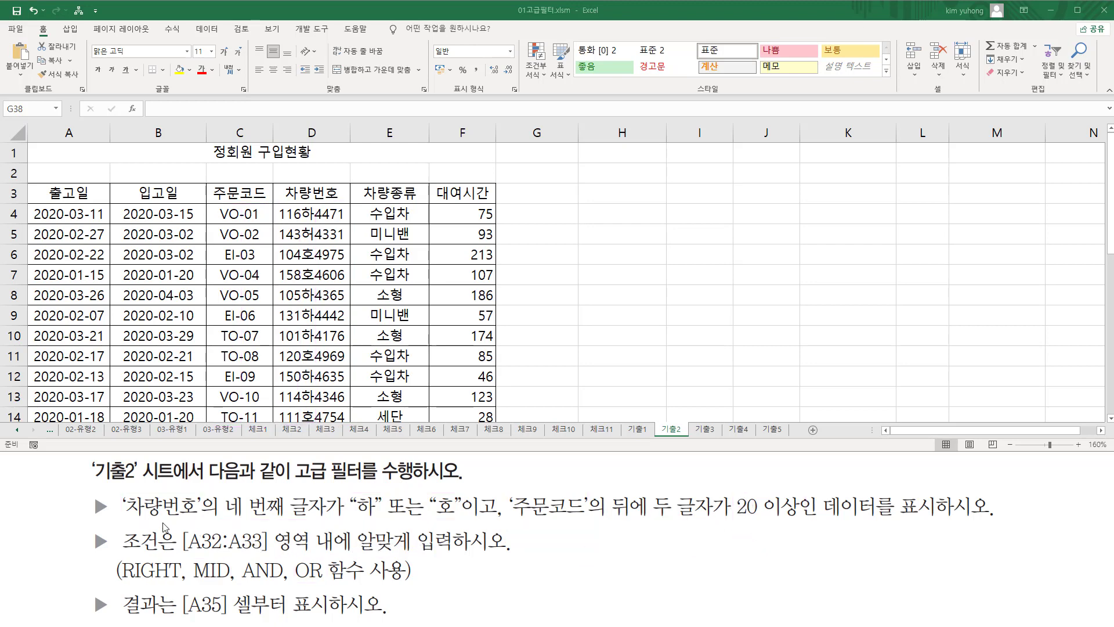
Review how AND joins the two conditions, the required criteria and result cells, and the table's header row
{"action": "mouse_move", "coordinate": [122, 488]}
{"action": "left_mouse_down"}
{"action": "mouse_move", "coordinate": [227, 522]}
{"action": "mouse_move", "coordinate": [462, 523]}
{"action": "left_mouse_up"}
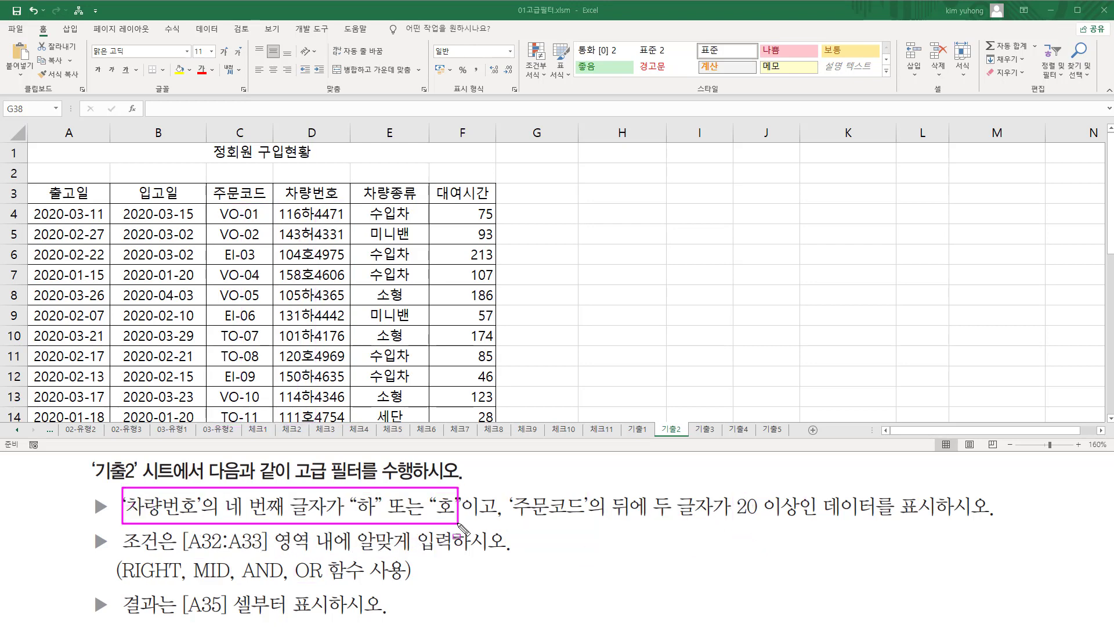
{"action": "mouse_move", "coordinate": [510, 484]}
{"action": "left_mouse_down"}
{"action": "mouse_move", "coordinate": [578, 524]}
{"action": "mouse_move", "coordinate": [804, 526]}
{"action": "left_mouse_up"}
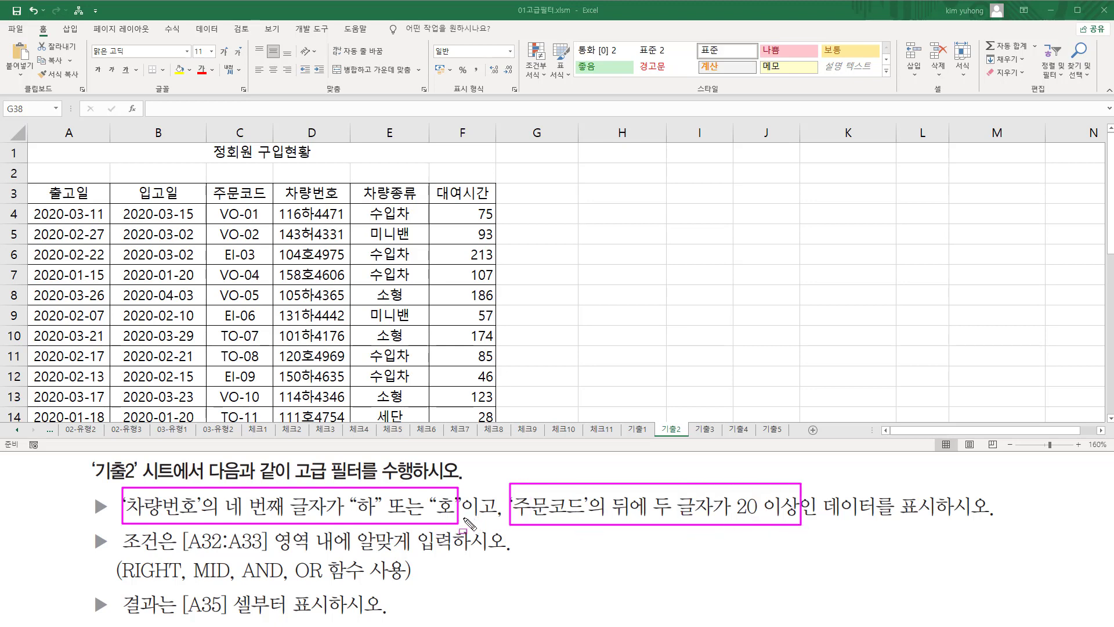
{"action": "left_click_drag", "start_coordinate": [462, 516], "coordinate": [495, 516]}
{"action": "left_click_drag", "start_coordinate": [242, 553], "coordinate": [284, 586]}
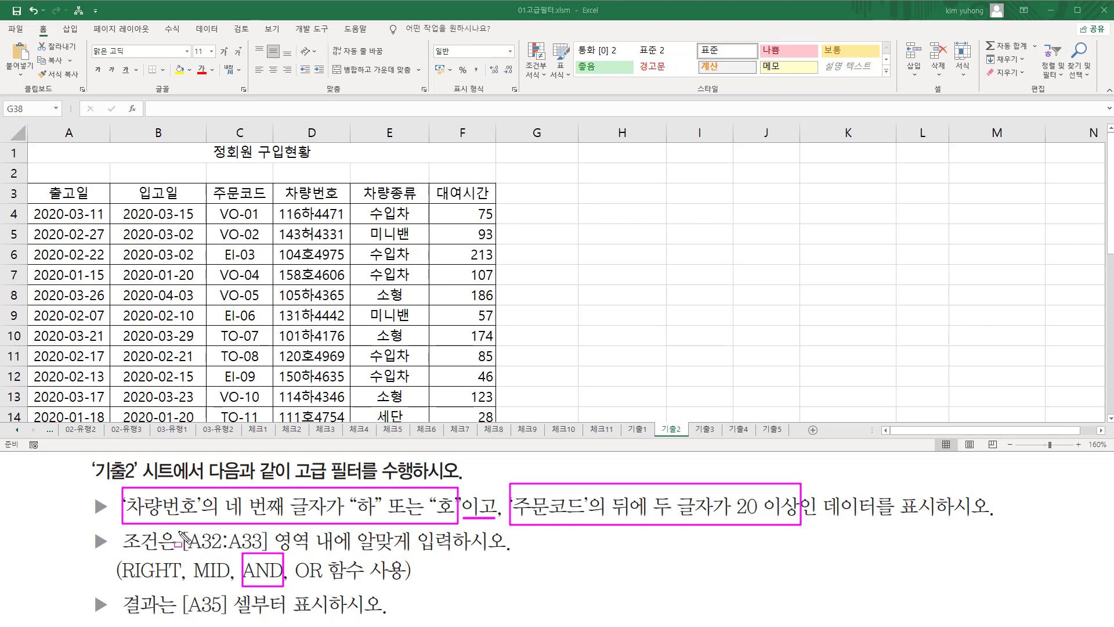
{"action": "left_click_drag", "start_coordinate": [179, 530], "coordinate": [266, 550]}
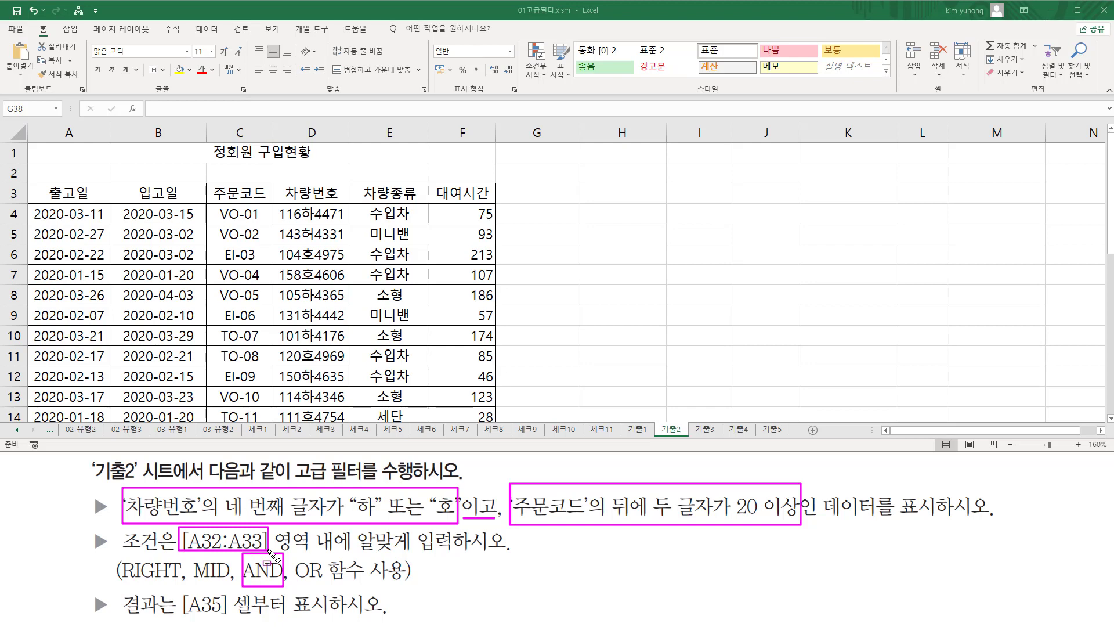
{"action": "left_click_drag", "start_coordinate": [182, 589], "coordinate": [230, 619]}
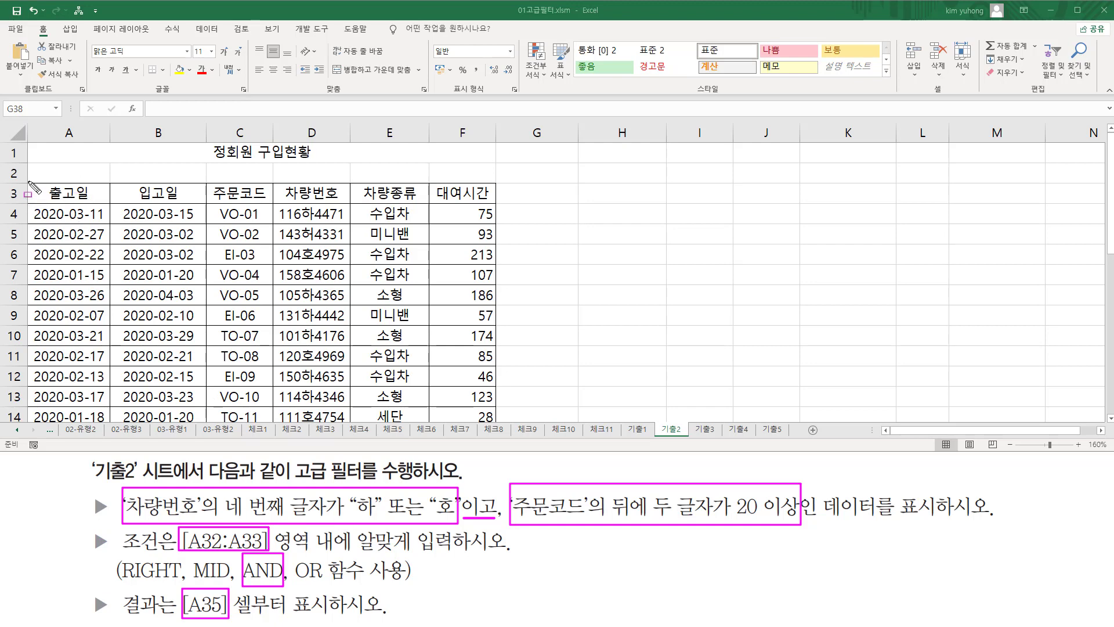
{"action": "left_click_drag", "start_coordinate": [28, 183], "coordinate": [504, 210]}
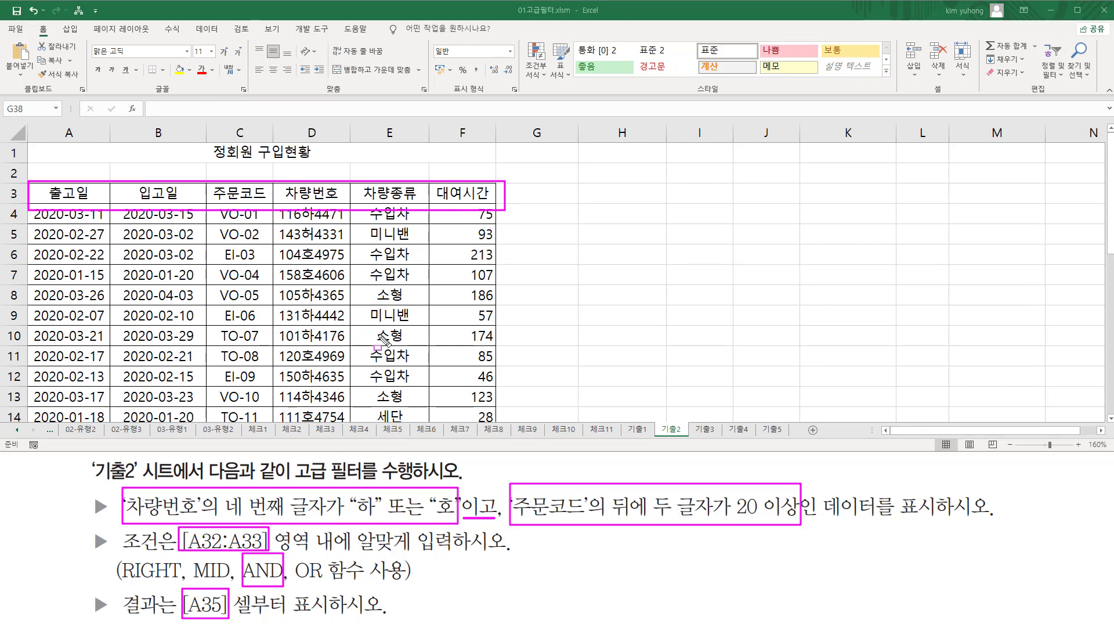
{"action": "key", "text": "Escape"}
Locate the criteria range A32:A33 and the result start cell A35 below the data table
{"action": "left_click", "coordinate": [173, 315]}
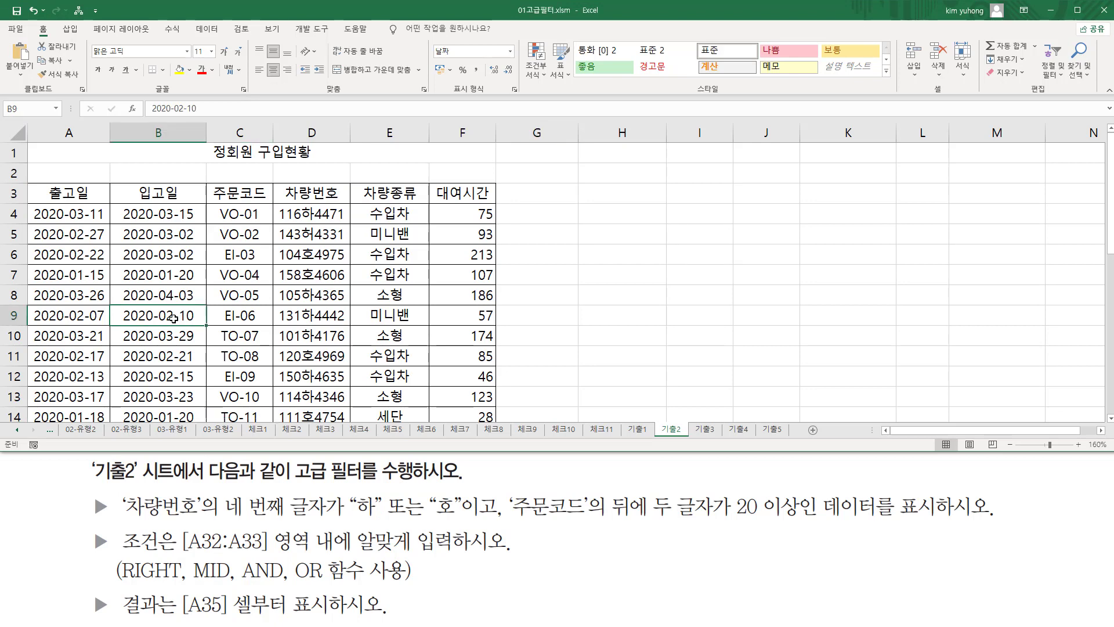
{"action": "scroll", "coordinate": [173, 318], "scroll_direction": "down", "scroll_amount": 11}
{"action": "scroll", "coordinate": [172, 318], "scroll_direction": "up", "scroll_amount": 4}
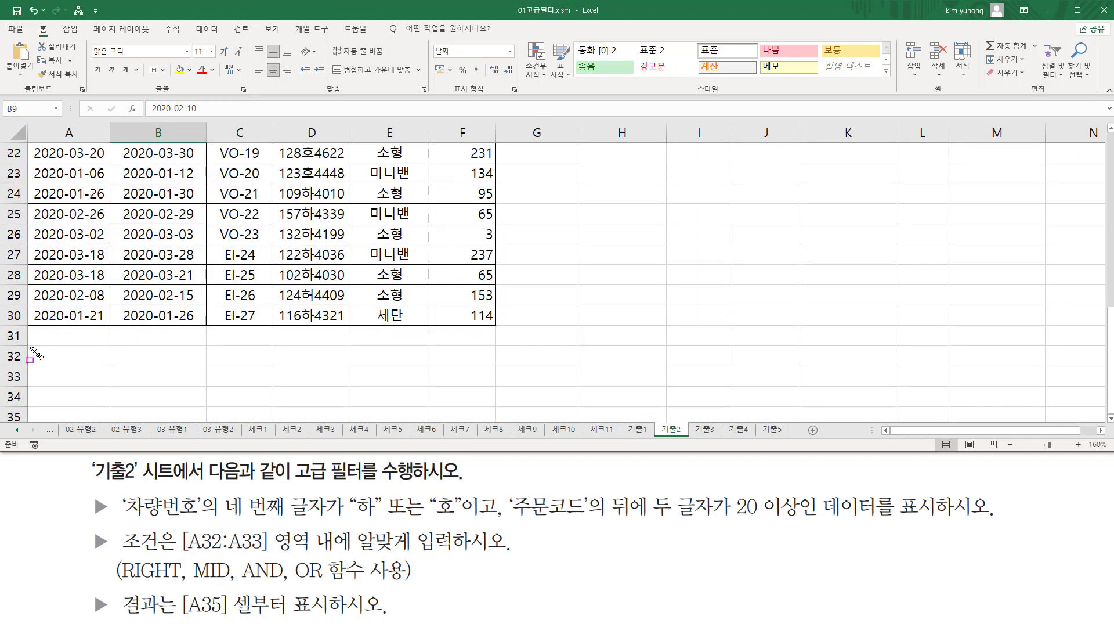
{"action": "mouse_move", "coordinate": [30, 346]}
{"action": "left_mouse_down"}
{"action": "mouse_move", "coordinate": [70, 388]}
{"action": "mouse_move", "coordinate": [103, 384]}
{"action": "left_mouse_up"}
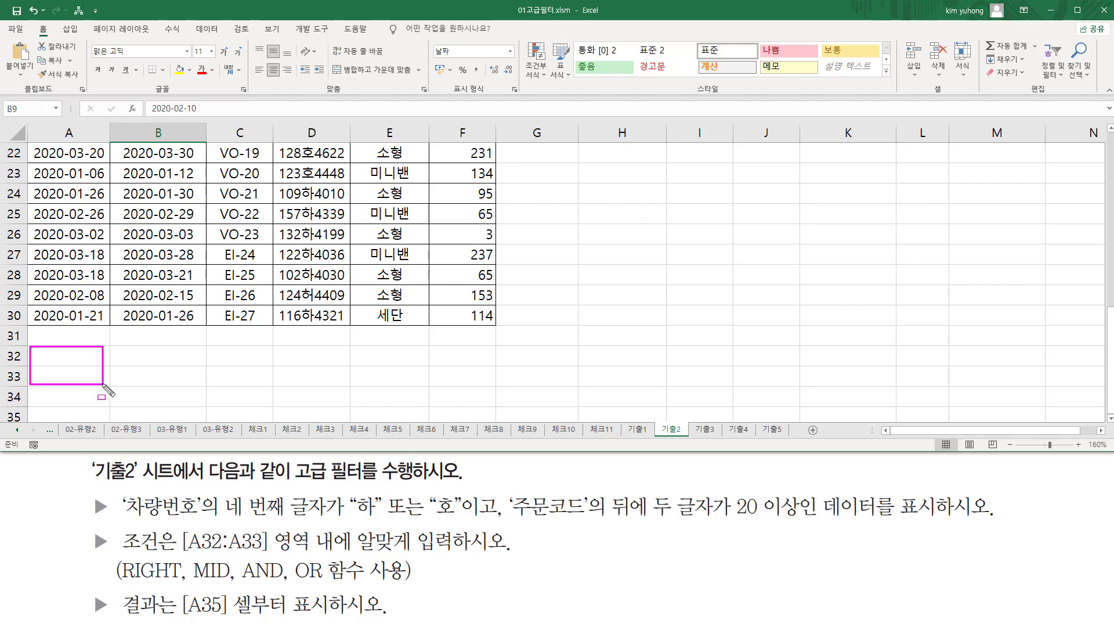
{"action": "mouse_move", "coordinate": [120, 588]}
{"action": "left_mouse_down"}
{"action": "mouse_move", "coordinate": [248, 617]}
{"action": "mouse_move", "coordinate": [329, 617]}
{"action": "left_mouse_up"}
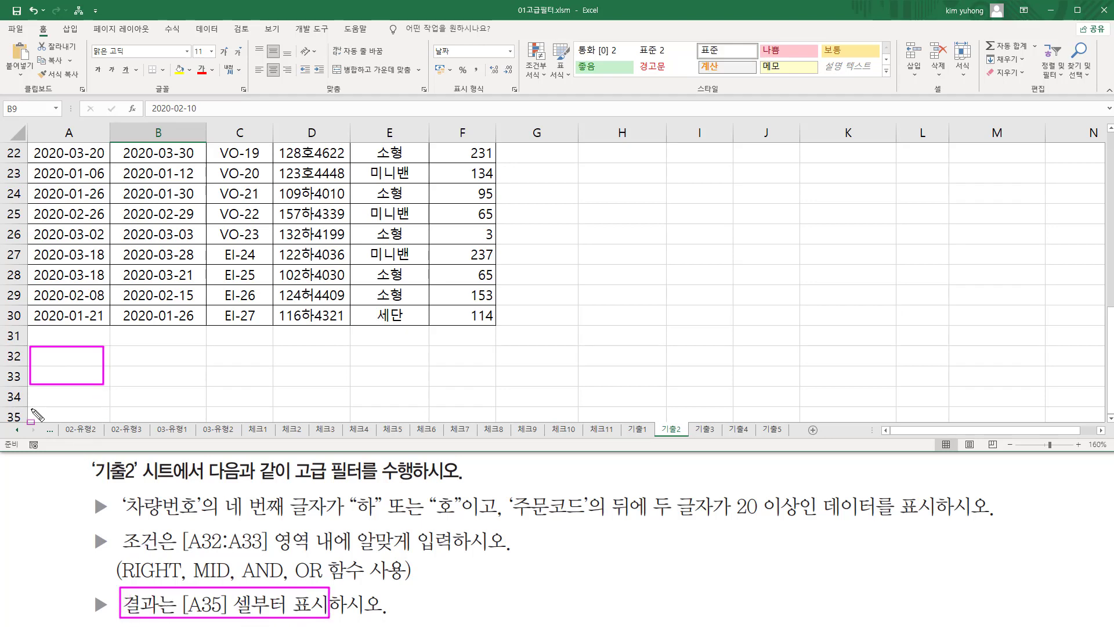
{"action": "left_click_drag", "start_coordinate": [31, 409], "coordinate": [106, 423]}
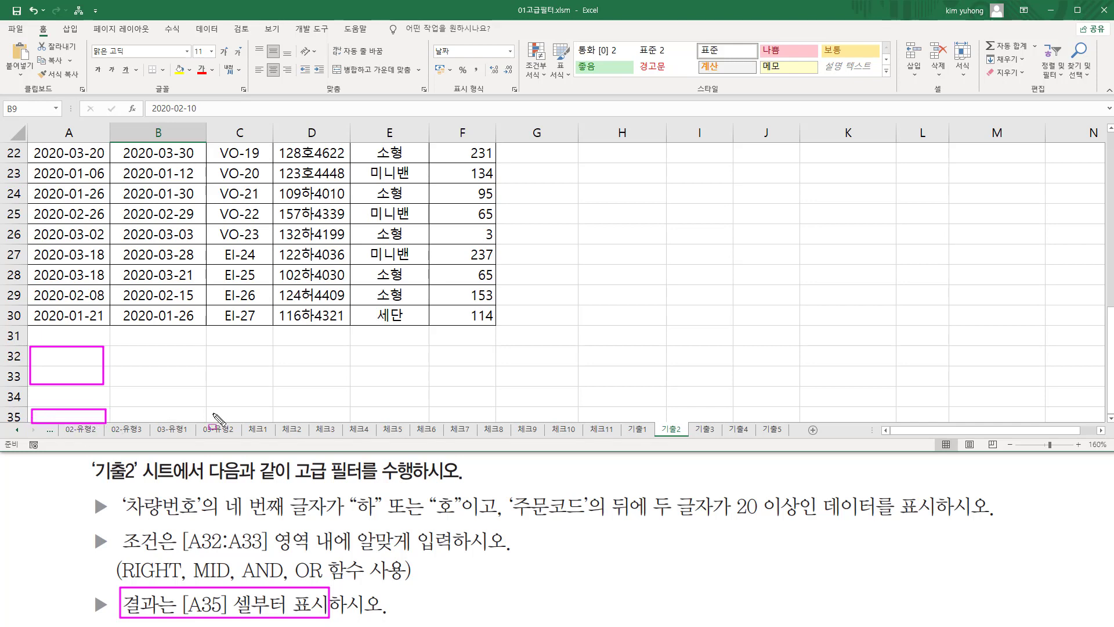
{"action": "key", "text": "Escape"}
Enter the criteria heading 조건 in cell A32
{"action": "left_click", "coordinate": [70, 355]}
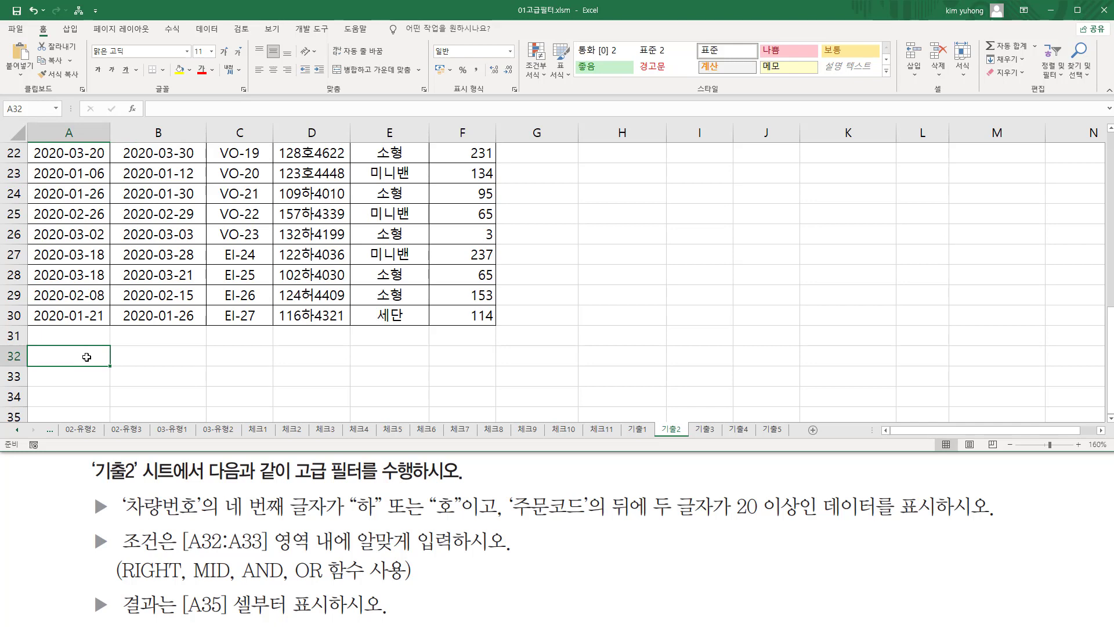
{"action": "type", "text": "조건"}
{"action": "key", "text": "Return"}
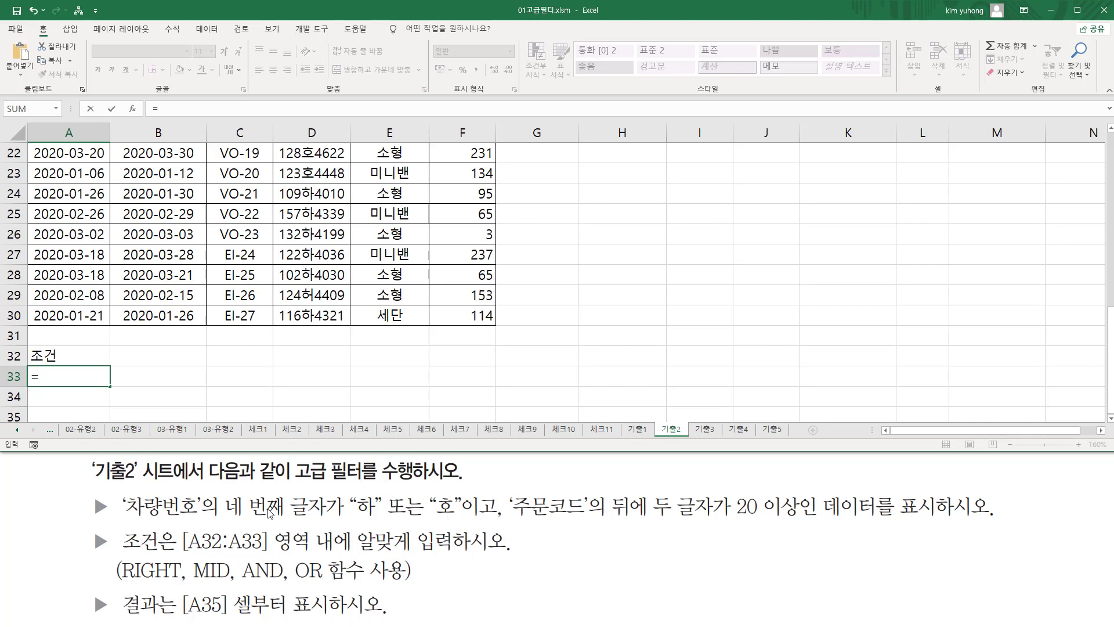
Begin a MID formula in cell A33 that extracts 1 character starting at position 4 of D4
{"action": "type", "text": "m"}
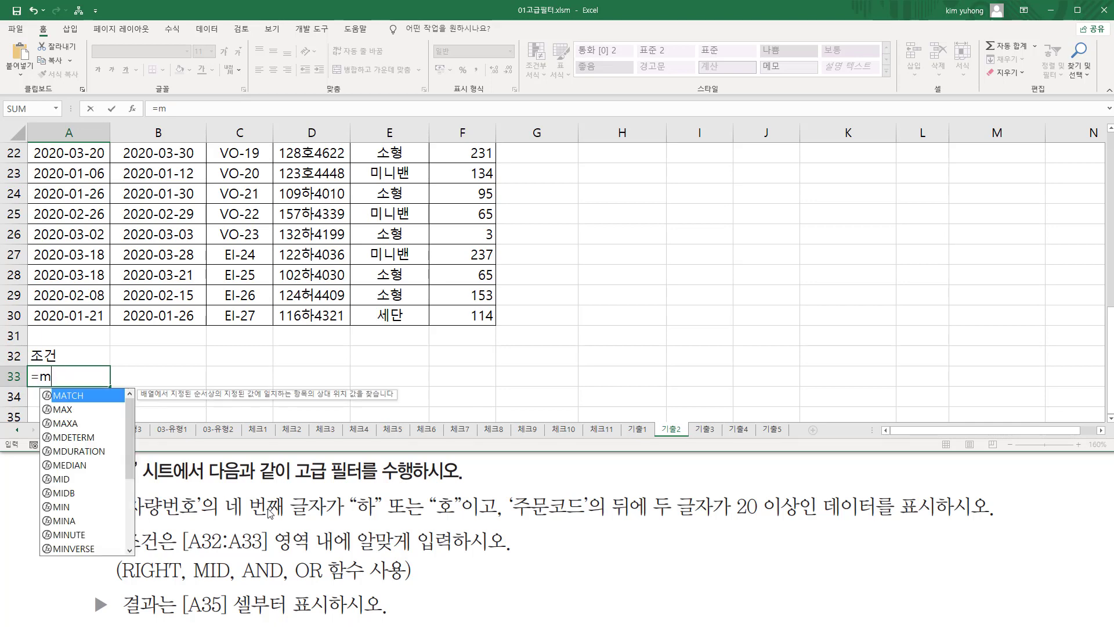
{"action": "type", "text": "id"}
{"action": "key", "text": "Tab"}
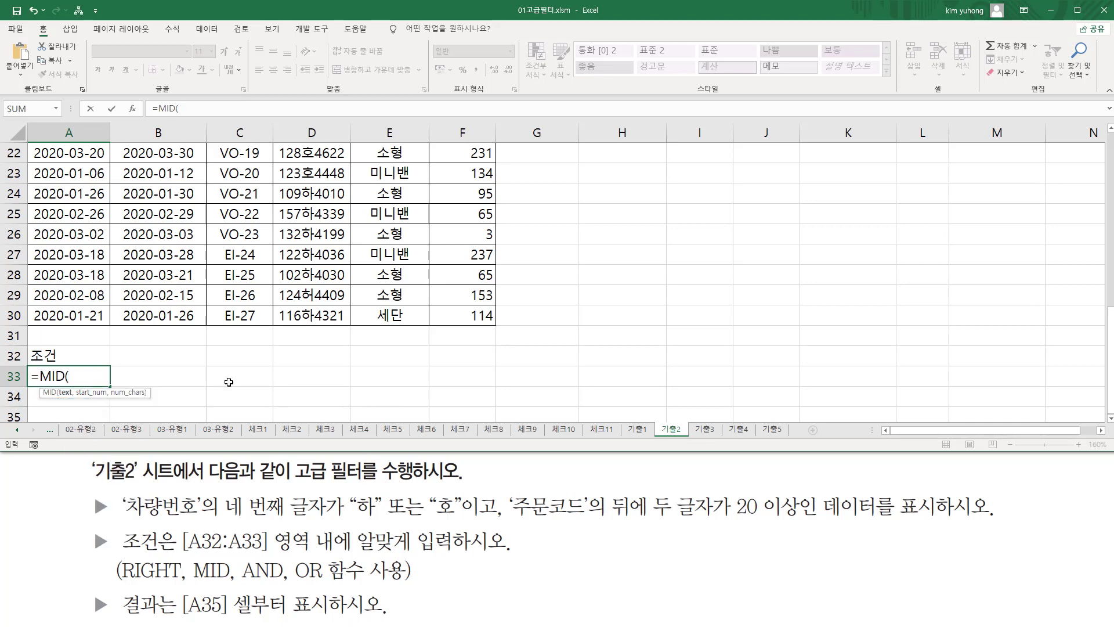
{"action": "scroll", "coordinate": [229, 382], "scroll_direction": "up", "scroll_amount": 7}
{"action": "left_click", "coordinate": [318, 225]}
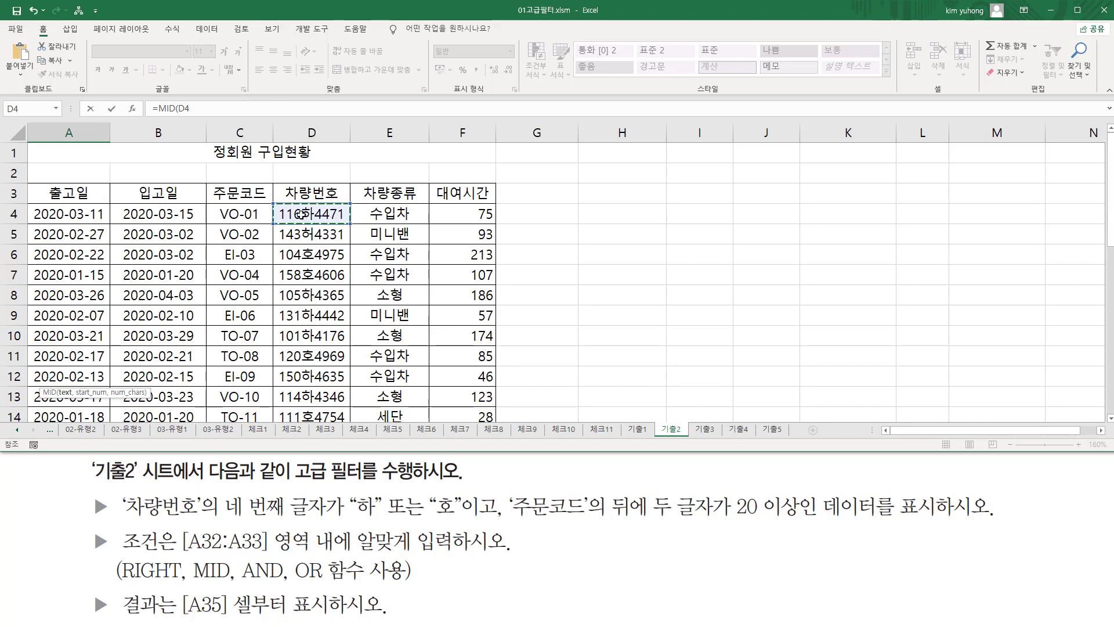
{"action": "type", "text": ",4,1"}
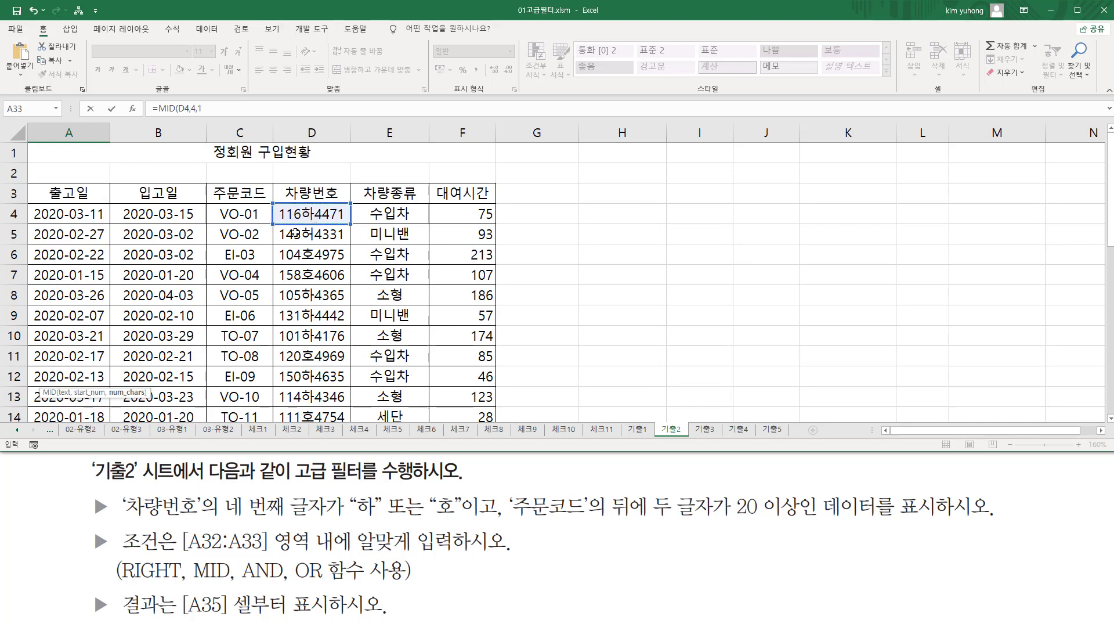
{"action": "scroll", "coordinate": [295, 232], "scroll_direction": "down", "scroll_amount": 7}
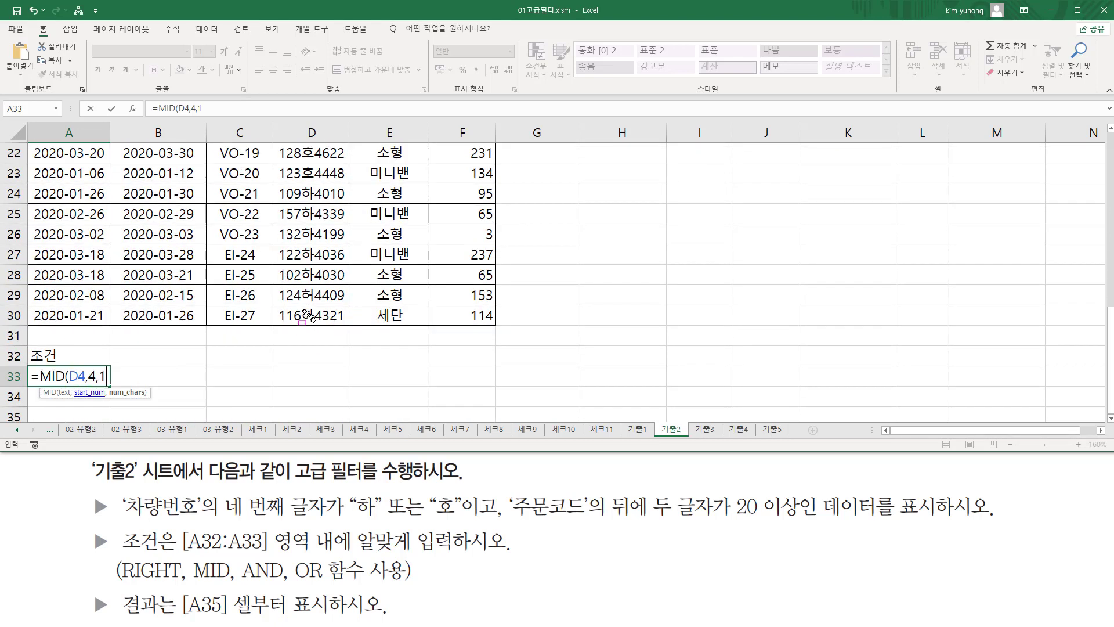
Examine how the MID arguments correspond to the fourth character of each 차량번호 entry
{"action": "left_click_drag", "start_coordinate": [303, 321], "coordinate": [314, 321]}
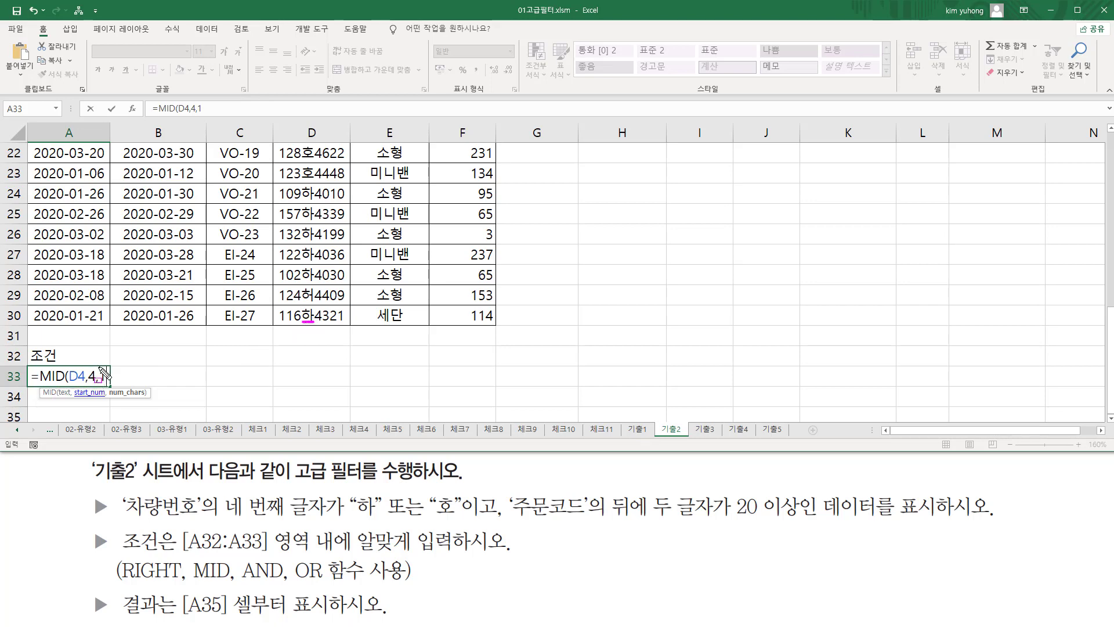
{"action": "left_click_drag", "start_coordinate": [98, 364], "coordinate": [105, 387]}
{"action": "left_click_drag", "start_coordinate": [300, 306], "coordinate": [313, 325]}
{"action": "left_click_drag", "start_coordinate": [306, 278], "coordinate": [317, 305]}
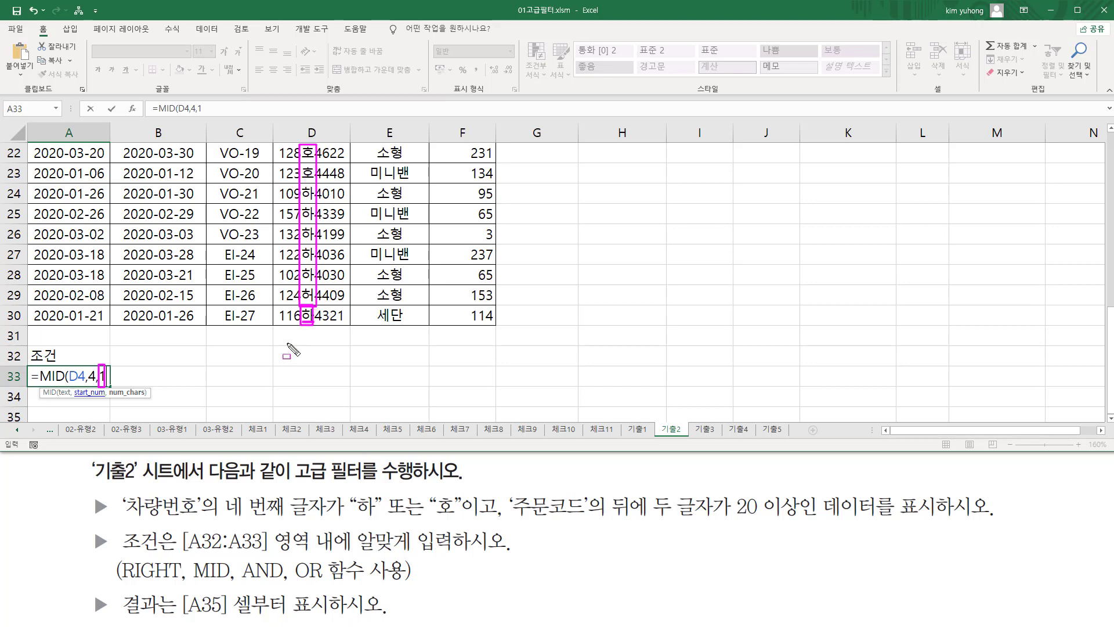
{"action": "key", "text": "Escape"}
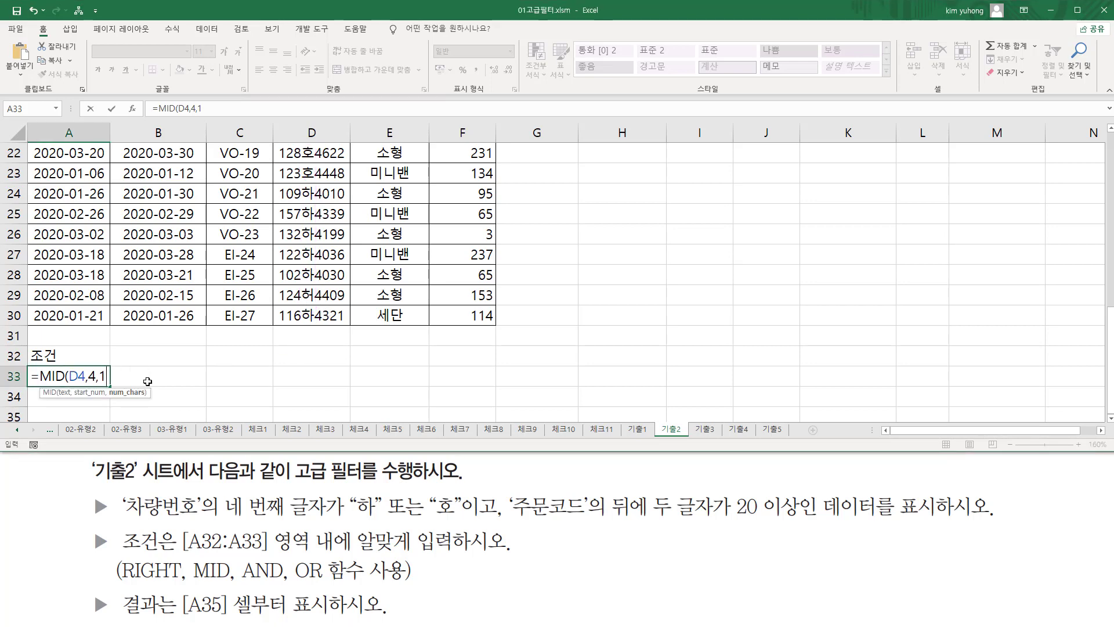
Complete the formula =MID(D4,4,1) in A33 and compare its result with the first 차량번호 entry
{"action": "type", "text": ")"}
{"action": "key", "text": "Return"}
{"action": "scroll", "coordinate": [224, 348], "scroll_direction": "up", "scroll_amount": 7}
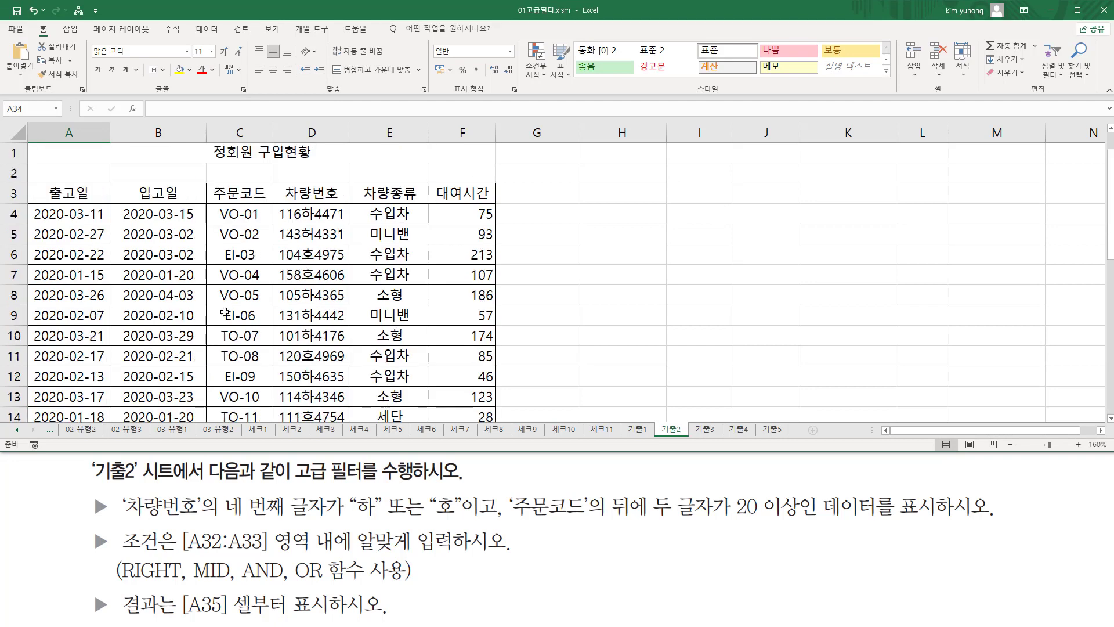
{"action": "mouse_move", "coordinate": [273, 202]}
{"action": "left_mouse_down"}
{"action": "mouse_move", "coordinate": [352, 226]}
{"action": "mouse_move", "coordinate": [313, 225]}
{"action": "left_mouse_up"}
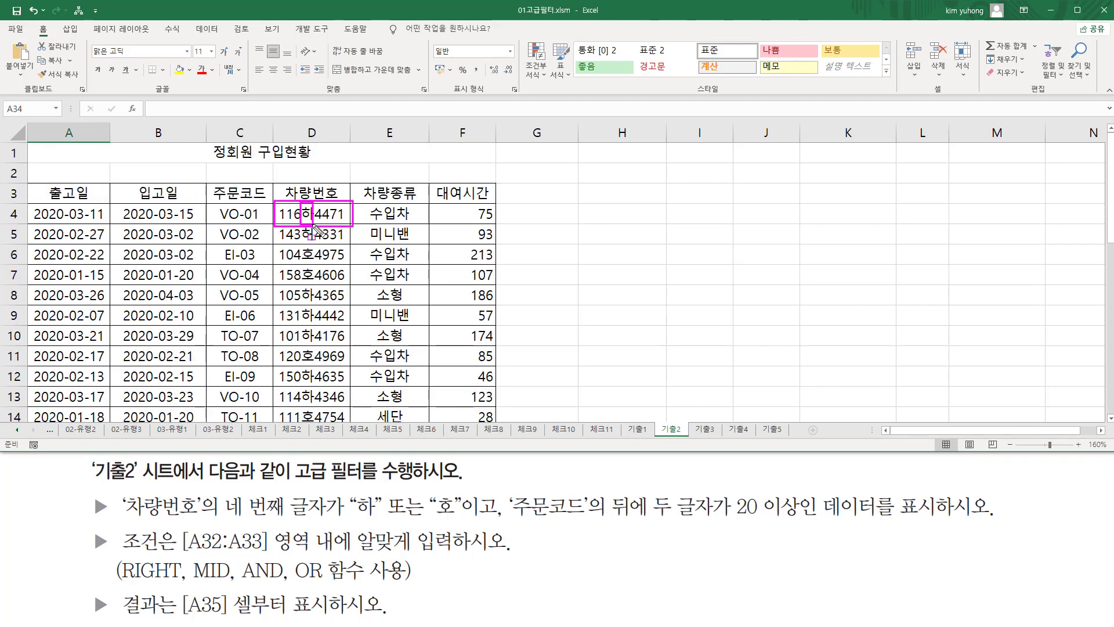
{"action": "scroll", "coordinate": [314, 227], "scroll_direction": "down", "scroll_amount": 12}
{"action": "scroll", "coordinate": [72, 373], "scroll_direction": "up", "scroll_amount": 7}
{"action": "scroll", "coordinate": [72, 373], "scroll_direction": "down", "scroll_amount": 2}
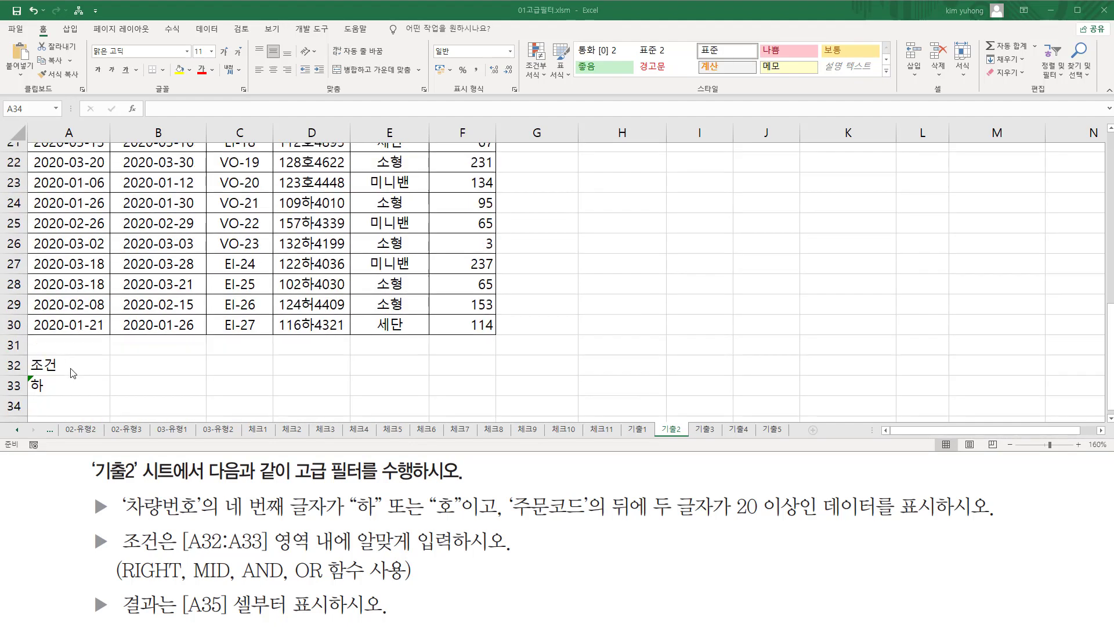
Extend the A33 formula to two comma-separated conditions, MID(D4,4,1)="하" and MID(D4,4,1)="호", reusing the copied MID expression
{"action": "scroll", "coordinate": [73, 373], "scroll_direction": "down", "scroll_amount": 1}
{"action": "left_click", "coordinate": [69, 377]}
{"action": "type", "text": "=MID(D4,4,1)"}
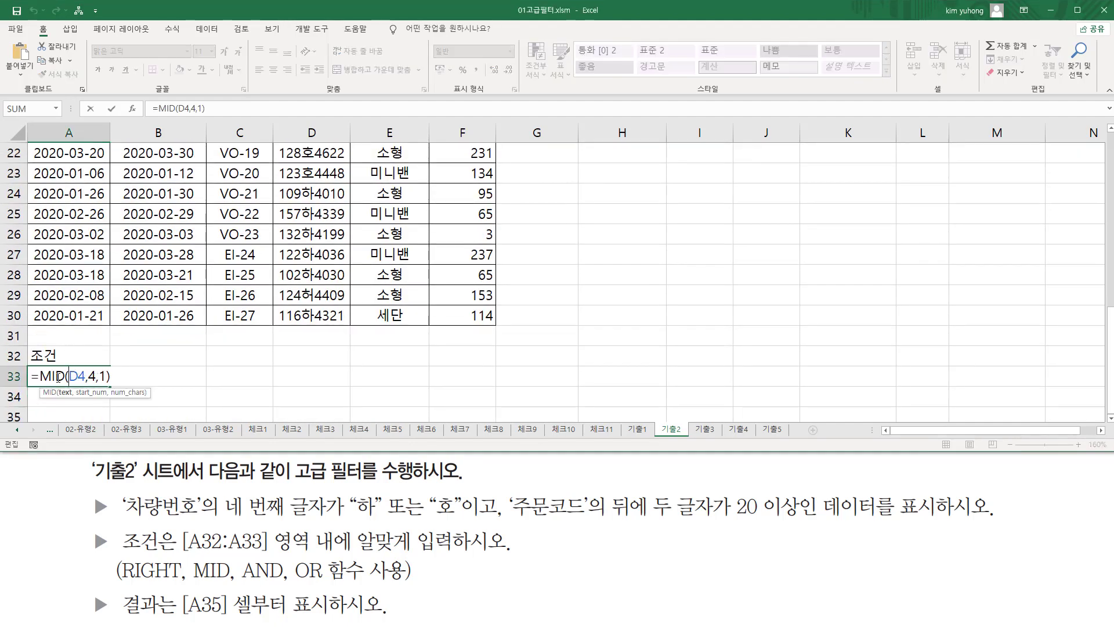
{"action": "left_click_drag", "start_coordinate": [43, 375], "coordinate": [177, 376]}
{"action": "key", "text": "ctrl+c"}
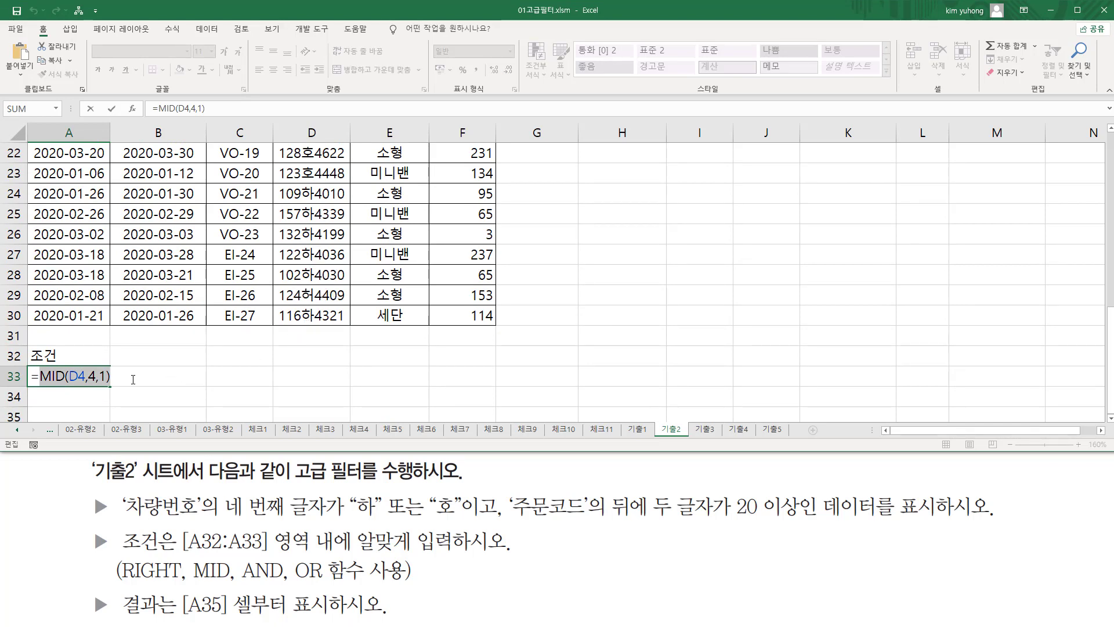
{"action": "left_click", "coordinate": [41, 377]}
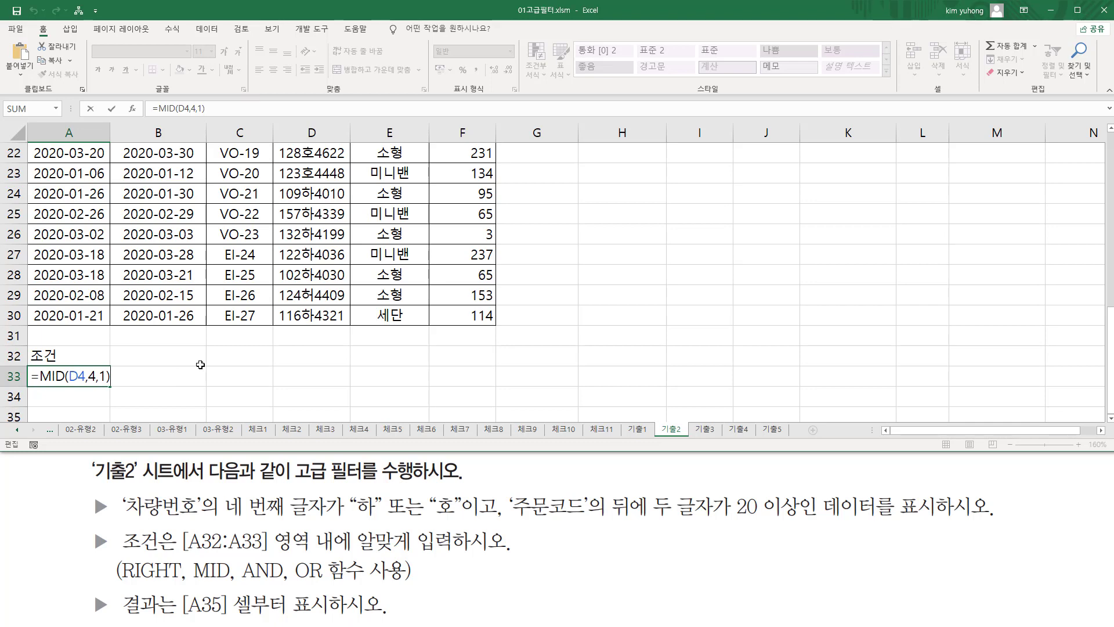
{"action": "type", "text": "하\"  ,"}
{"action": "key", "text": "ctrl+v"}
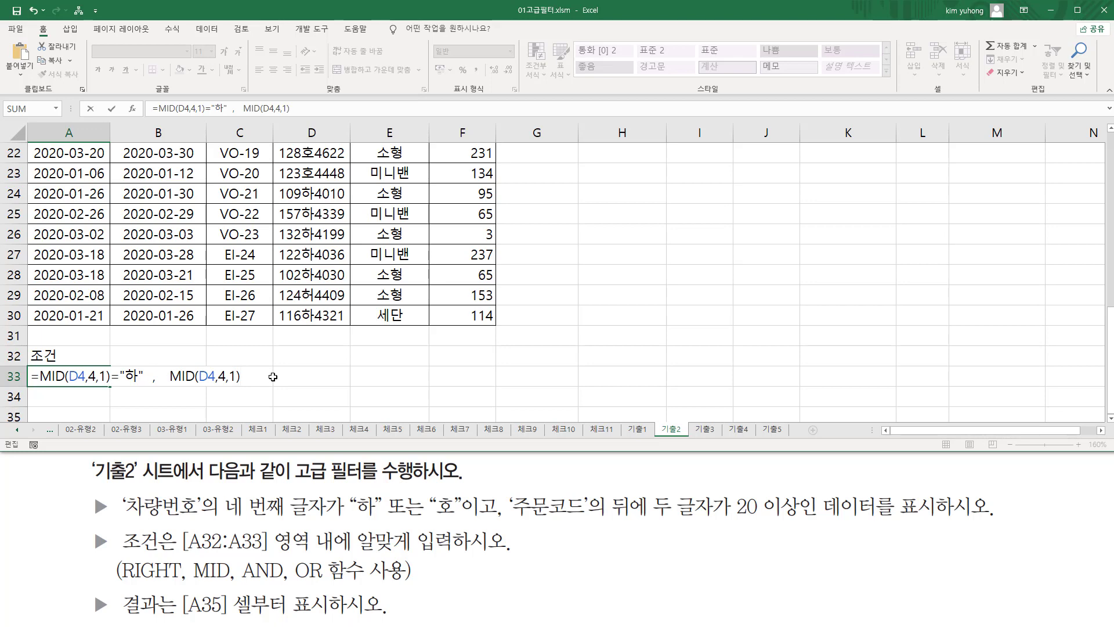
{"action": "type", "text": "=\"호"}
Compare the two MID conditions with "하", "호" and the word 또는 in the task instructions
{"action": "left_click_drag", "start_coordinate": [350, 514], "coordinate": [458, 514]}
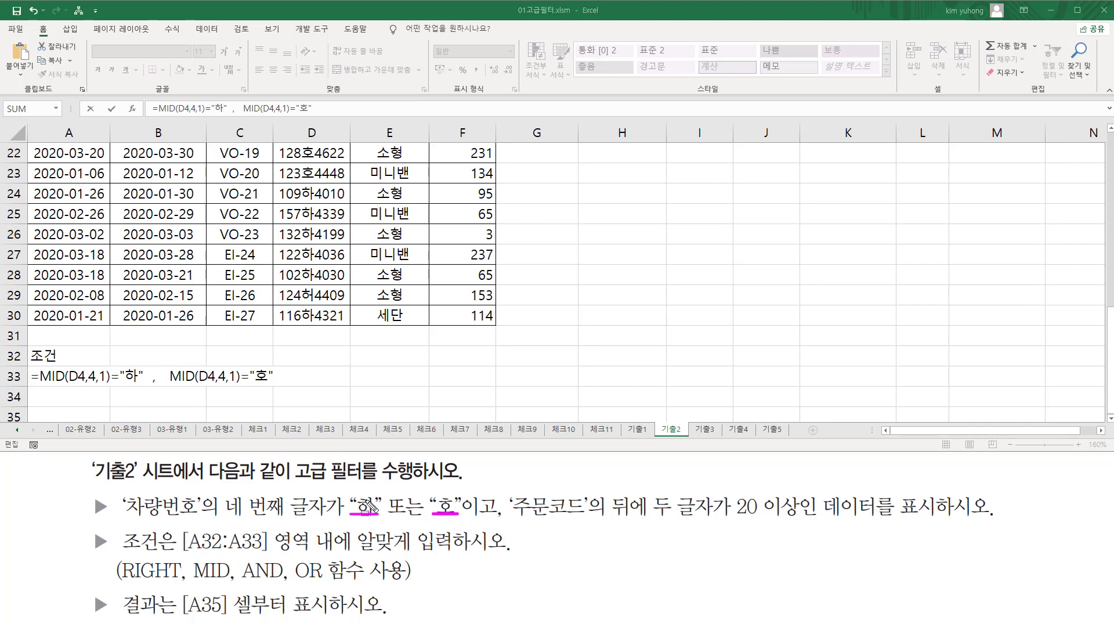
{"action": "left_click_drag", "start_coordinate": [37, 381], "coordinate": [269, 385]}
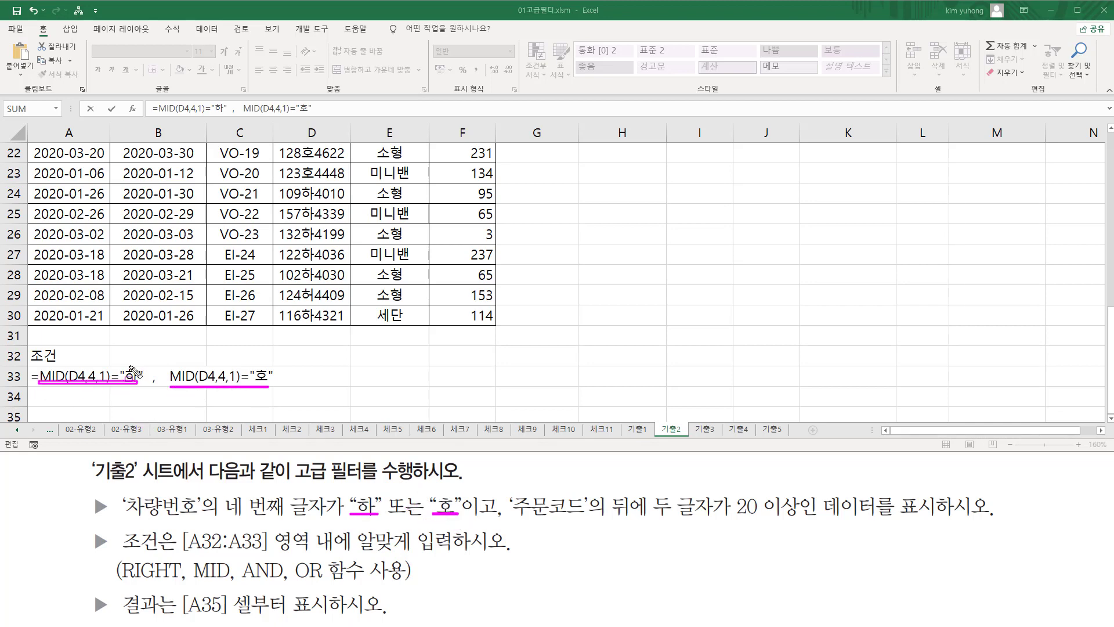
{"action": "left_click_drag", "start_coordinate": [384, 486], "coordinate": [424, 529]}
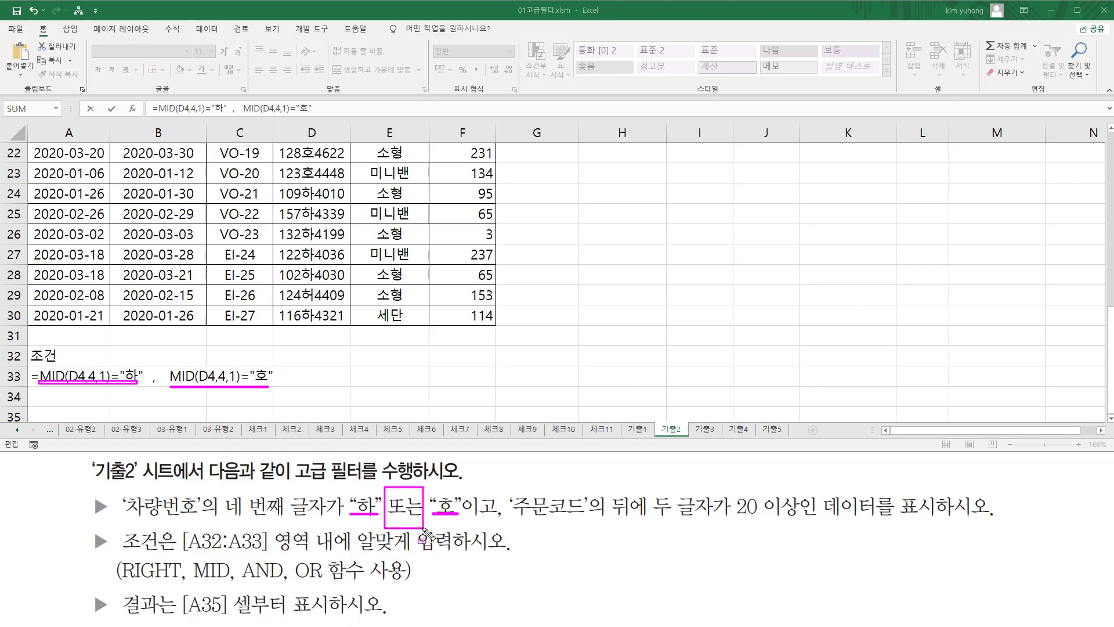
{"action": "key", "text": "Escape"}
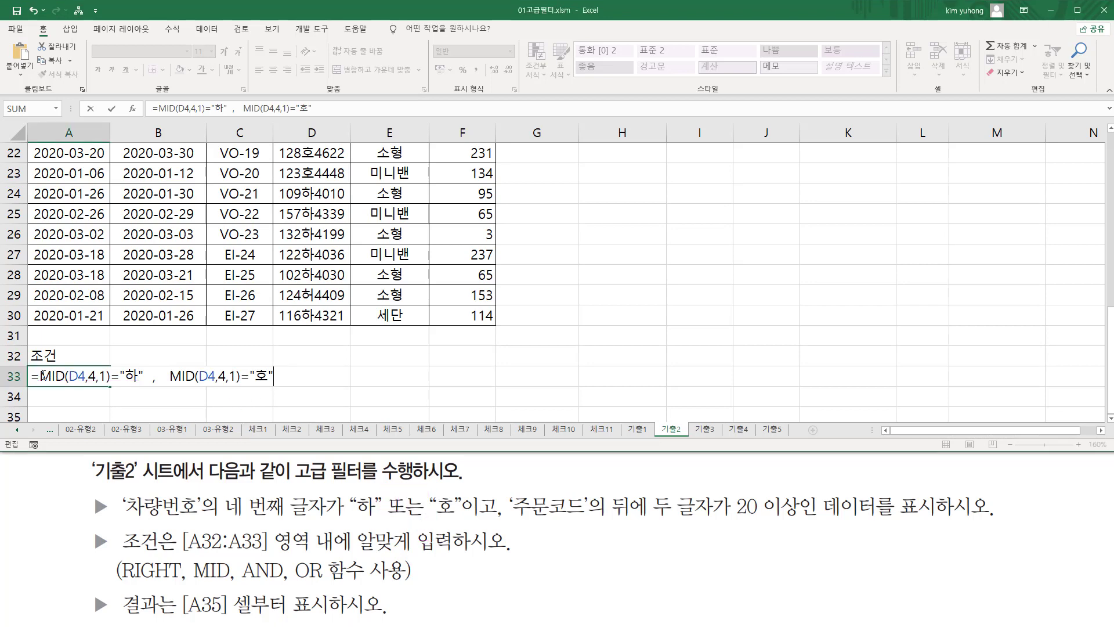
Wrap both MID conditions in A33 in an OR function and review its arguments and parentheses
{"action": "type", "text": "or("}
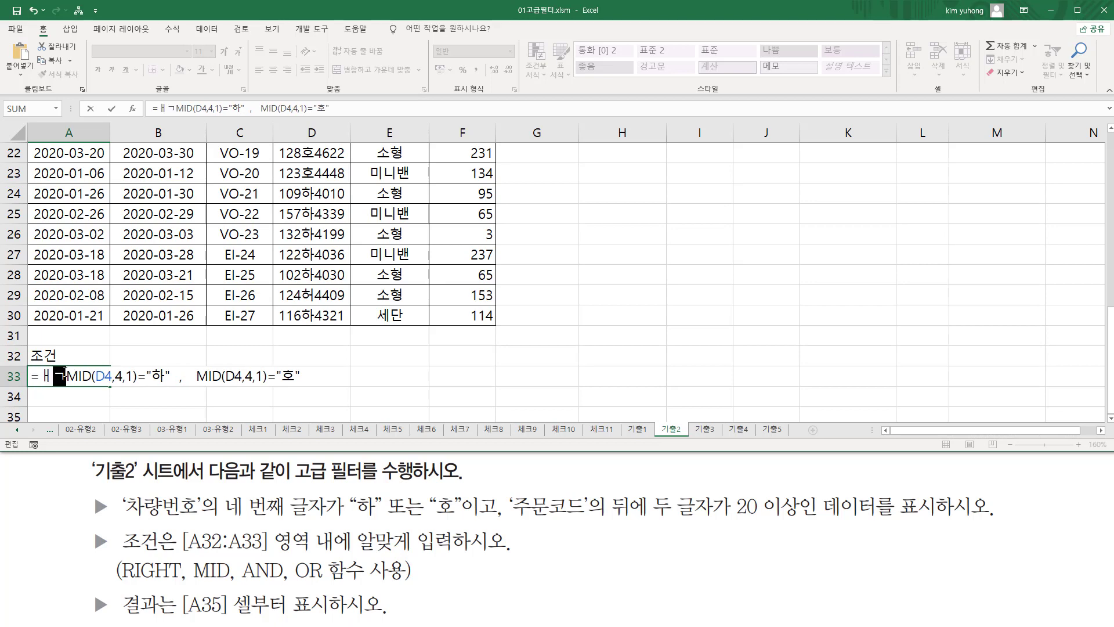
{"action": "key", "text": "End"}
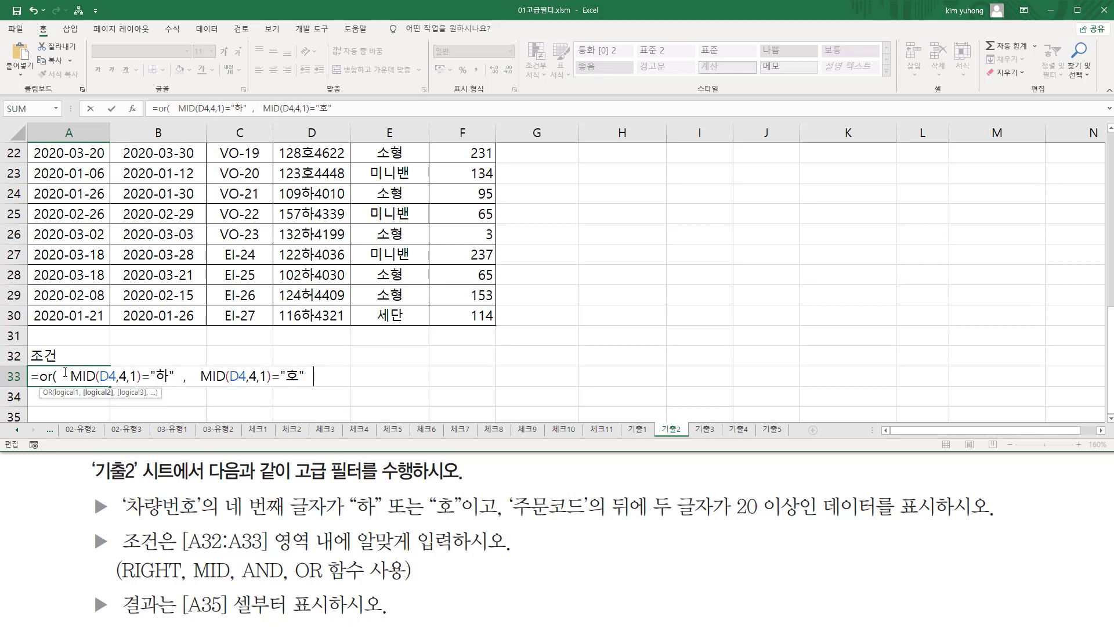
{"action": "type", "text": ")"}
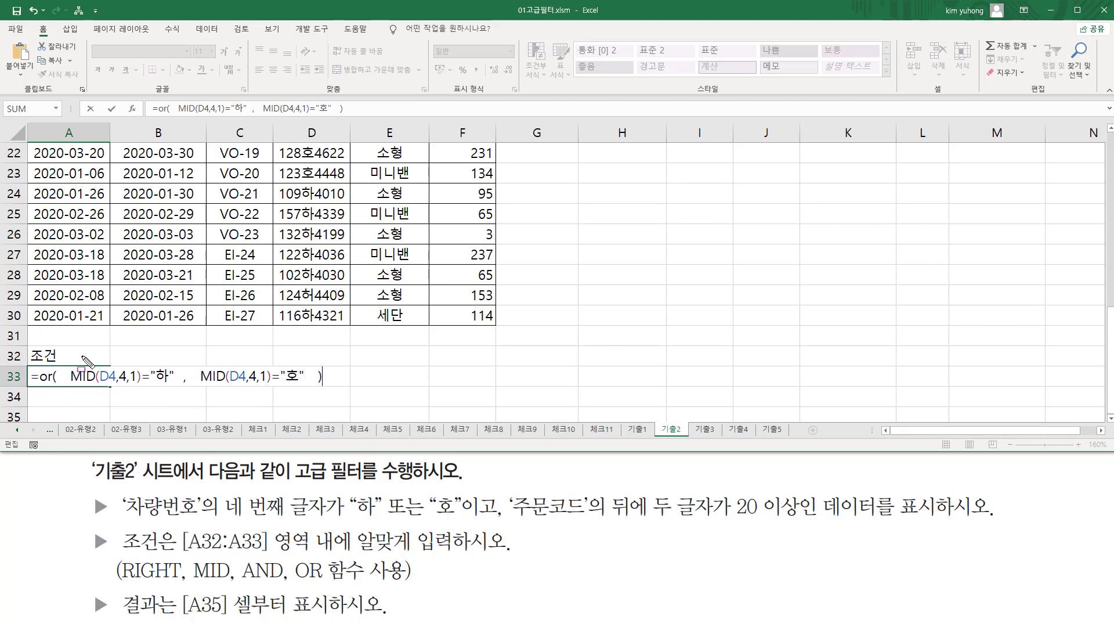
{"action": "left_click_drag", "start_coordinate": [66, 383], "coordinate": [304, 386]}
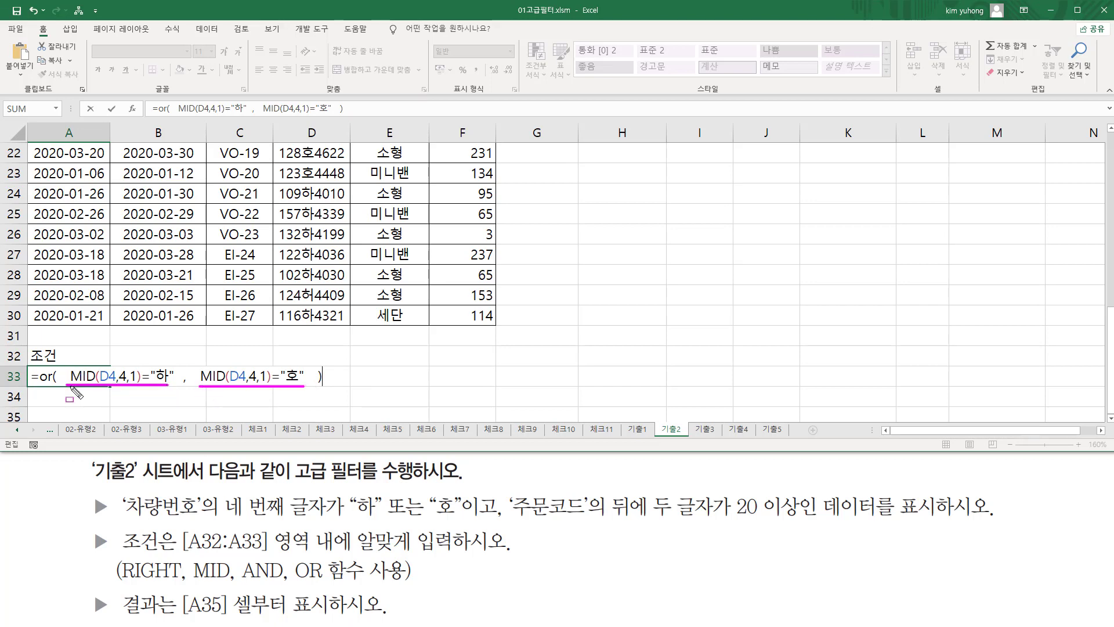
{"action": "left_click_drag", "start_coordinate": [55, 358], "coordinate": [60, 398]}
{"action": "mouse_move", "coordinate": [316, 402]}
{"action": "left_mouse_down"}
{"action": "mouse_move", "coordinate": [323, 365]}
{"action": "mouse_move", "coordinate": [323, 401]}
{"action": "left_mouse_up"}
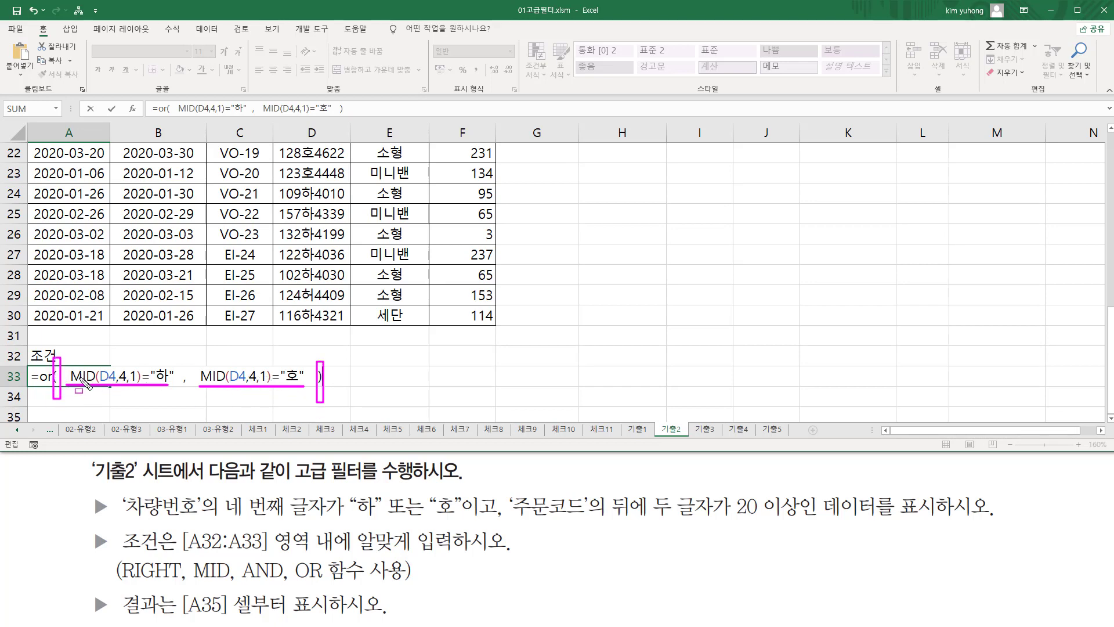
{"action": "key", "text": "Escape"}
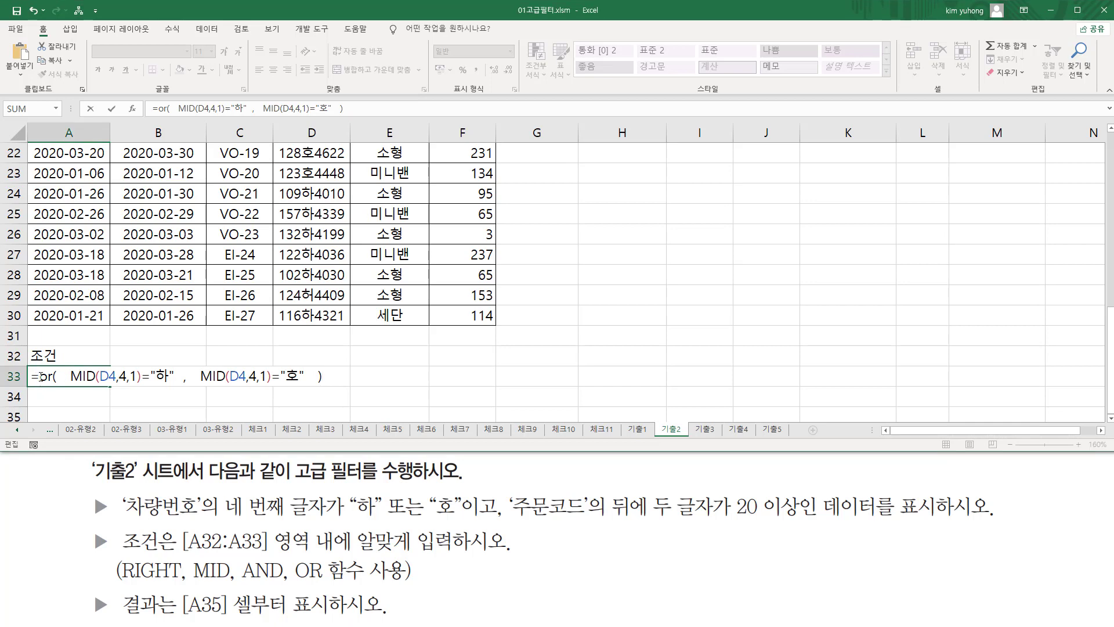
Replace the OR expression in A33 with =RIGHT(C4,2) to extract the last two characters of 주문코드
{"action": "left_click_drag", "start_coordinate": [40, 376], "coordinate": [434, 376]}
{"action": "key", "text": "BackSpace"}
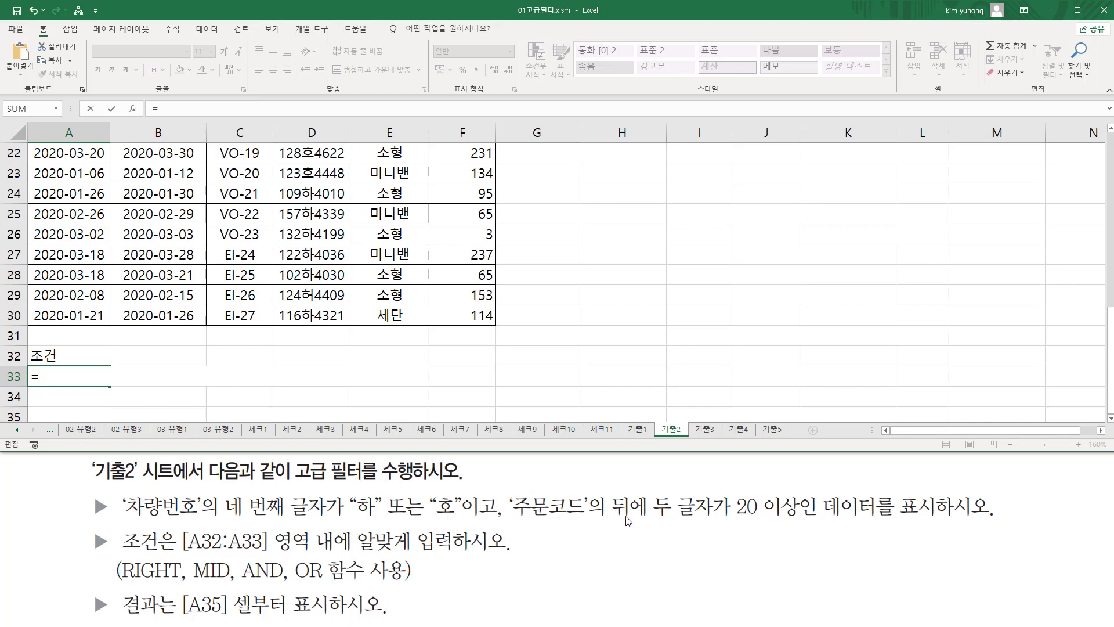
{"action": "left_click_drag", "start_coordinate": [122, 554], "coordinate": [180, 582]}
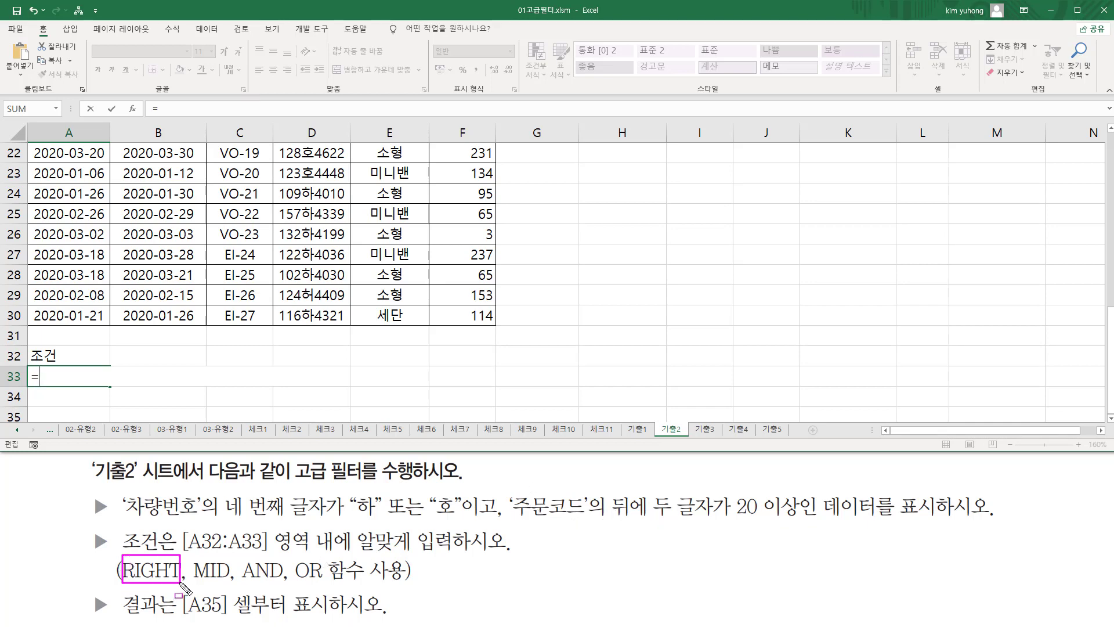
{"action": "type", "text": "r"}
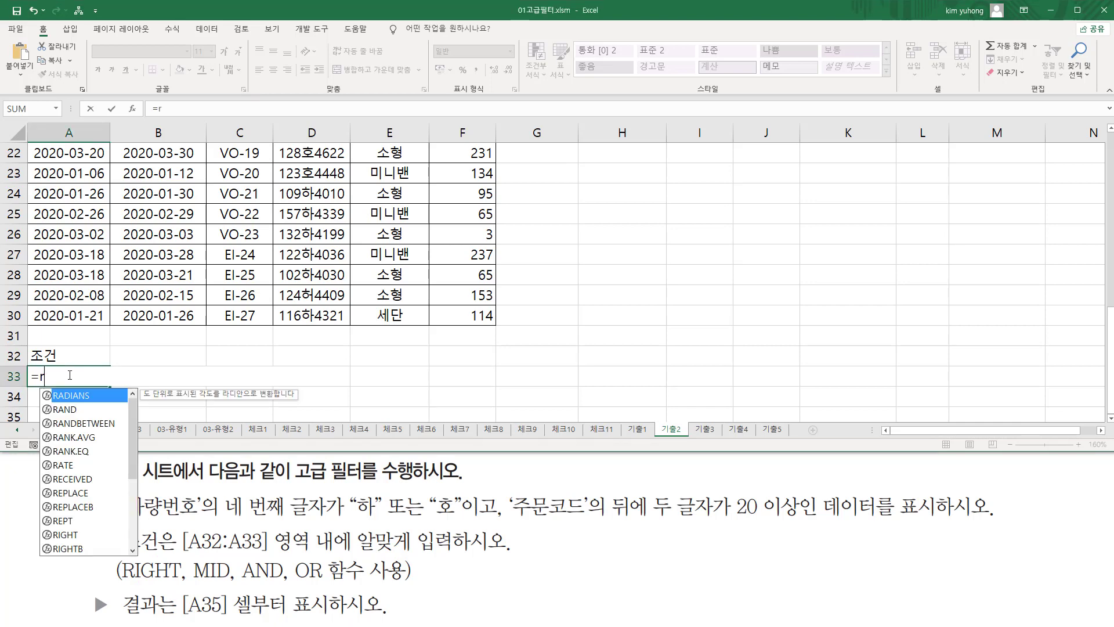
{"action": "type", "text": "ig"}
{"action": "key", "text": "Tab"}
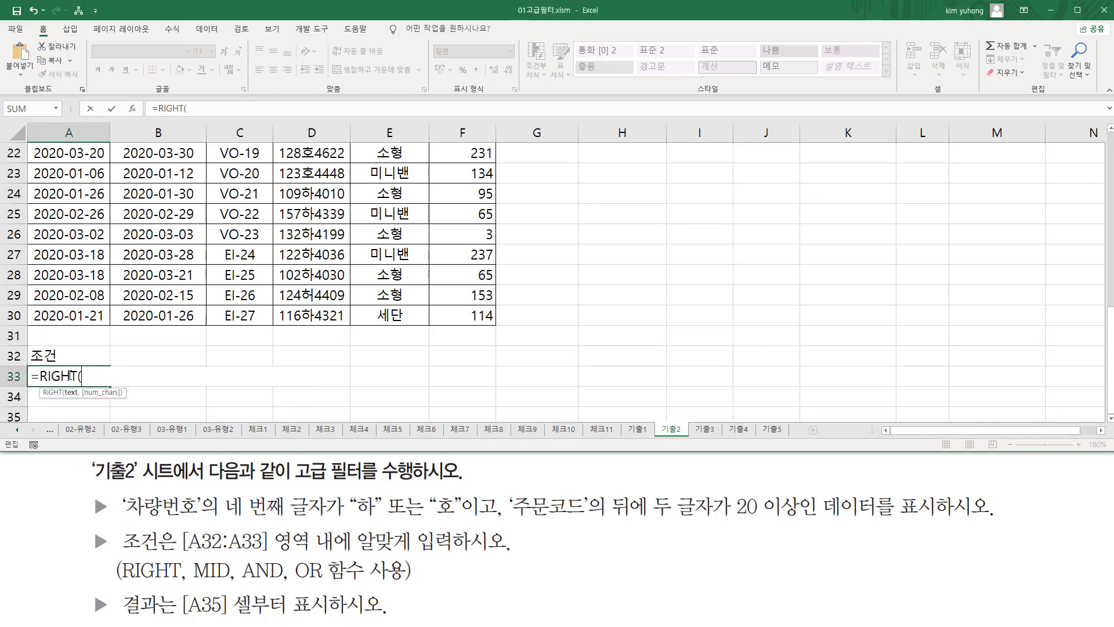
{"action": "scroll", "coordinate": [163, 336], "scroll_direction": "up", "scroll_amount": 7}
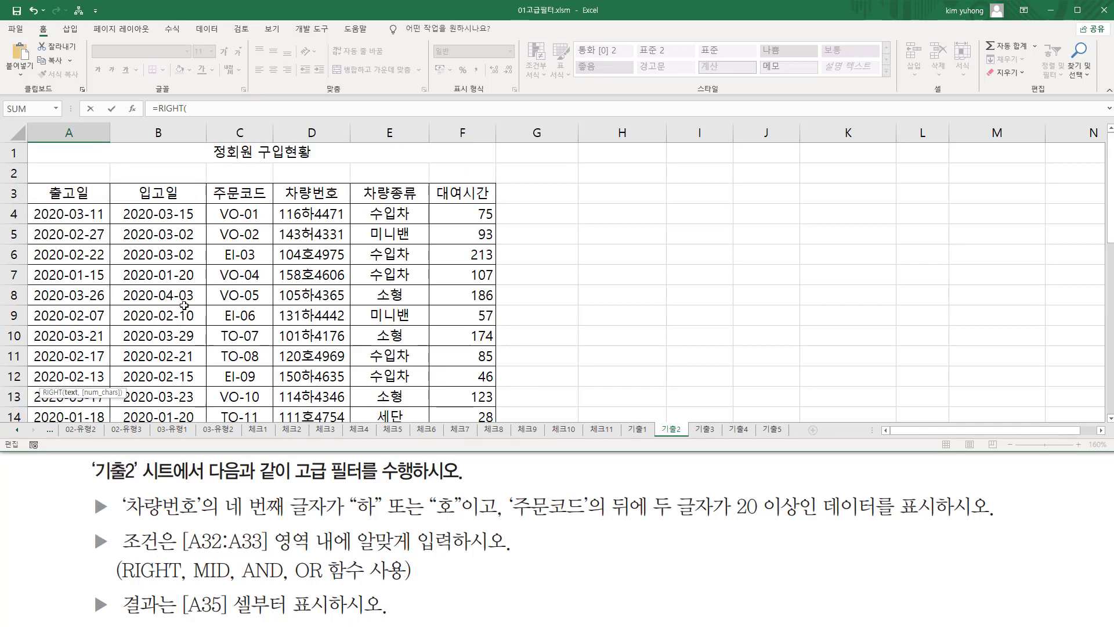
{"action": "left_click", "coordinate": [246, 218]}
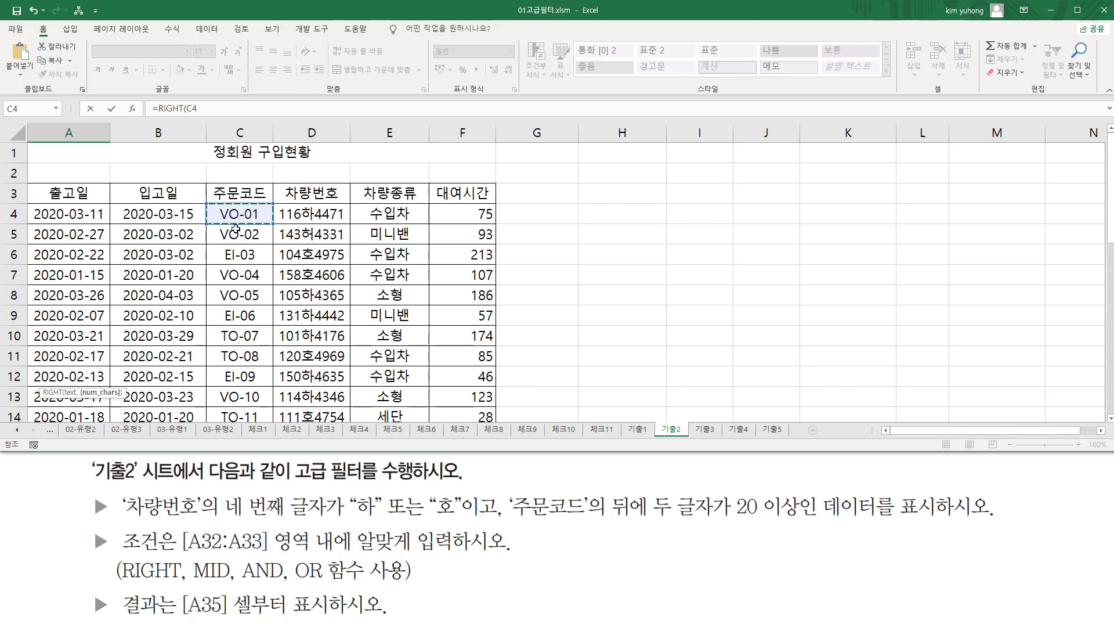
{"action": "type", "text": ",2"}
{"action": "scroll", "coordinate": [118, 242], "scroll_direction": "down", "scroll_amount": 9}
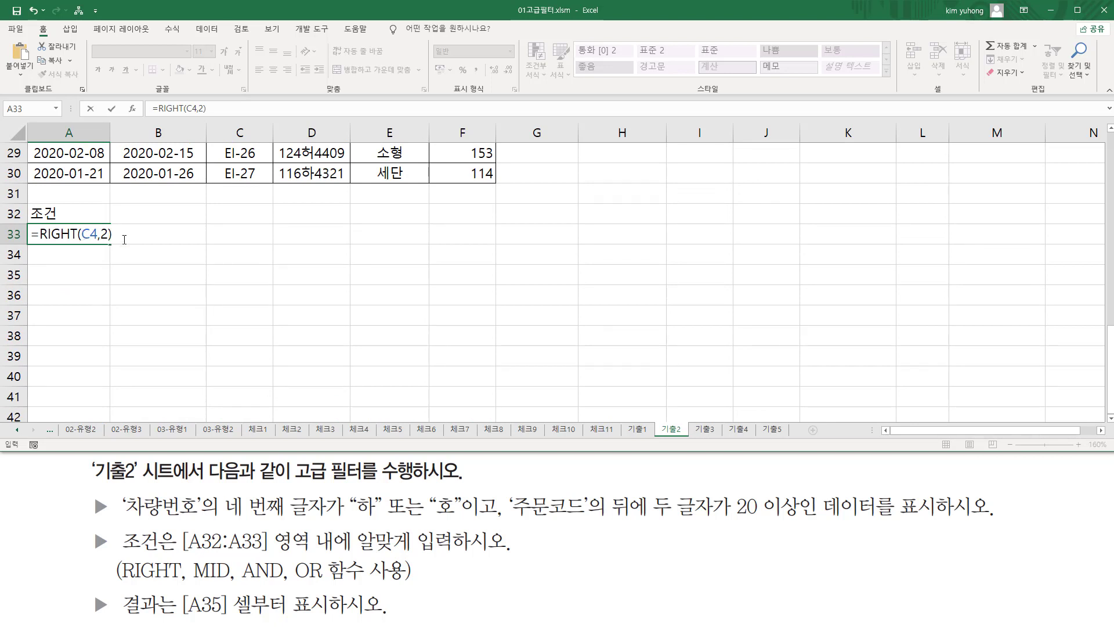
{"action": "key", "text": "Return"}
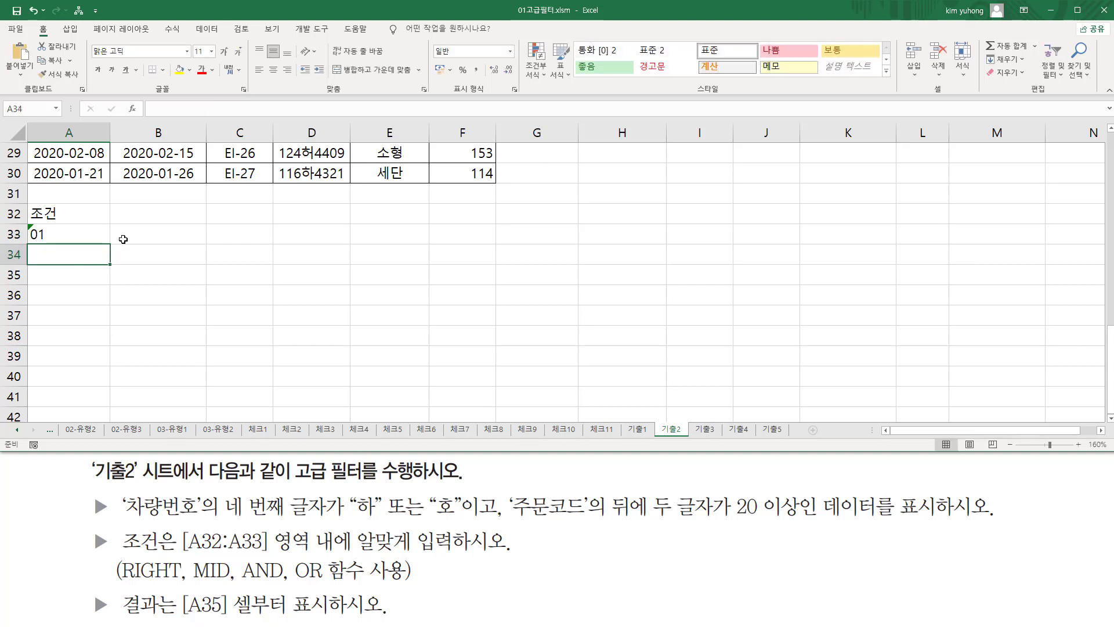
Compare the RIGHT(C4,2) formula and its text result in A33 with the instruction that the last two characters of 주문코드 be 20 or more
{"action": "double_click", "coordinate": [84, 241]}
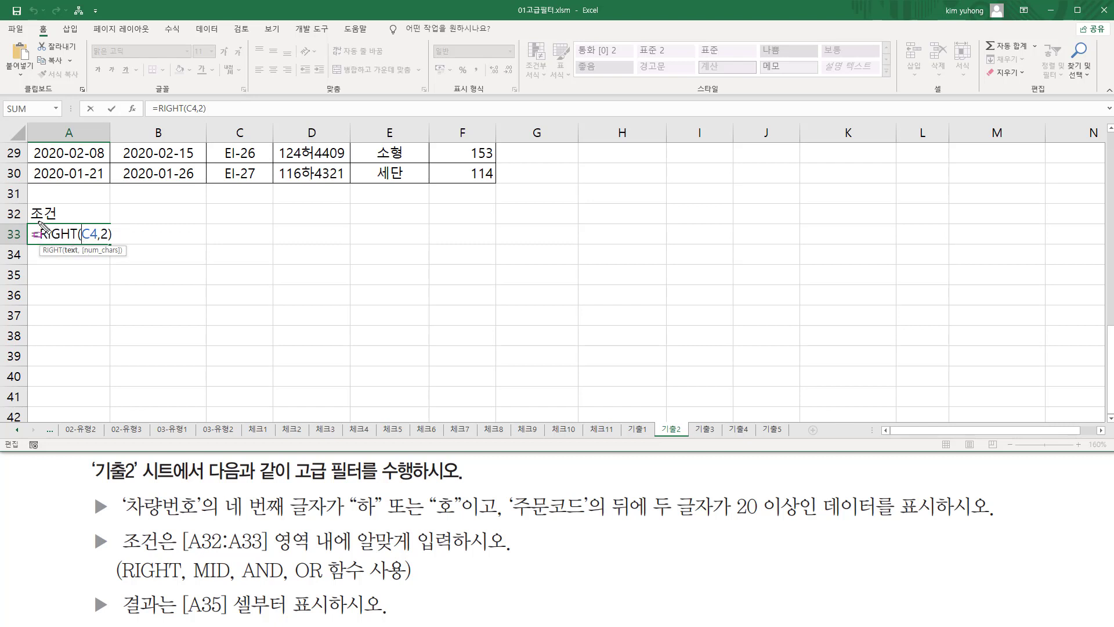
{"action": "left_click_drag", "start_coordinate": [38, 221], "coordinate": [78, 247]}
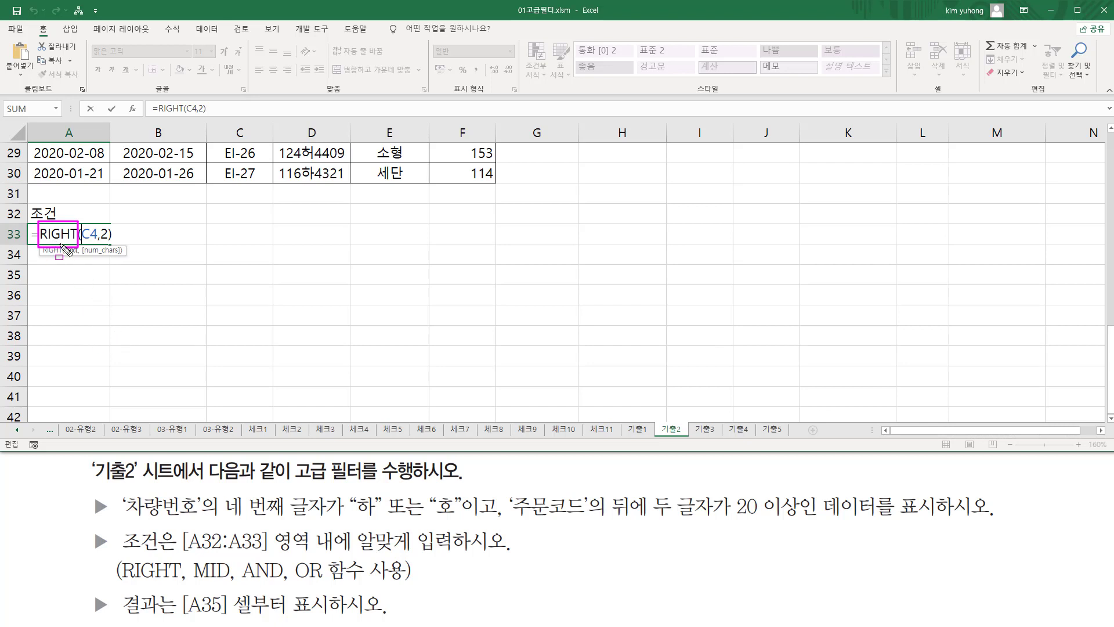
{"action": "key", "text": "Escape"}
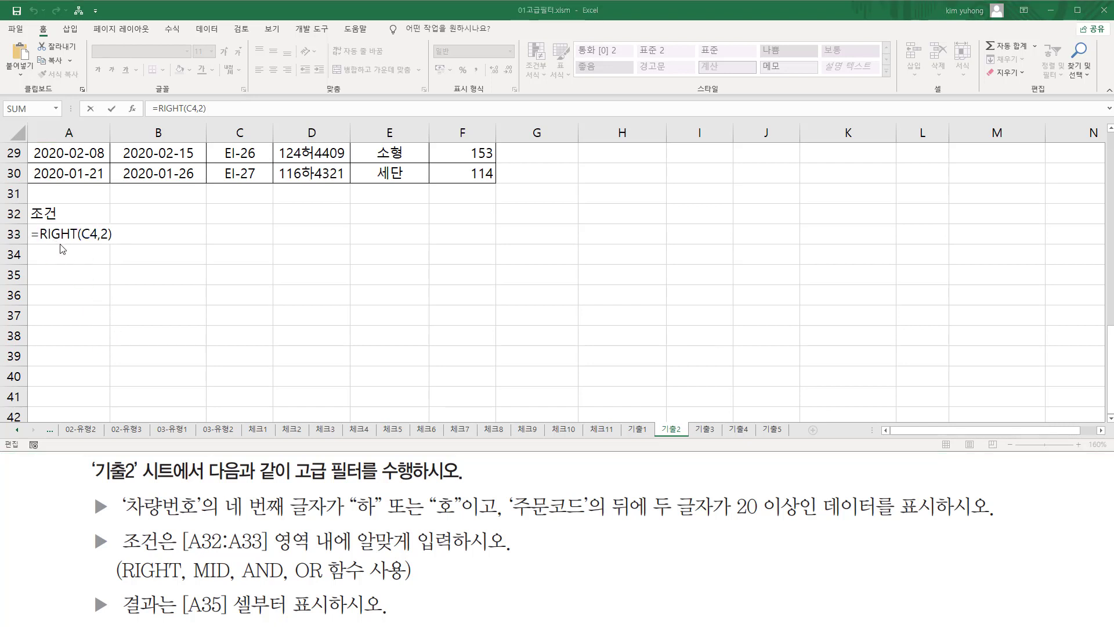
{"action": "key", "text": "ctrl+Return"}
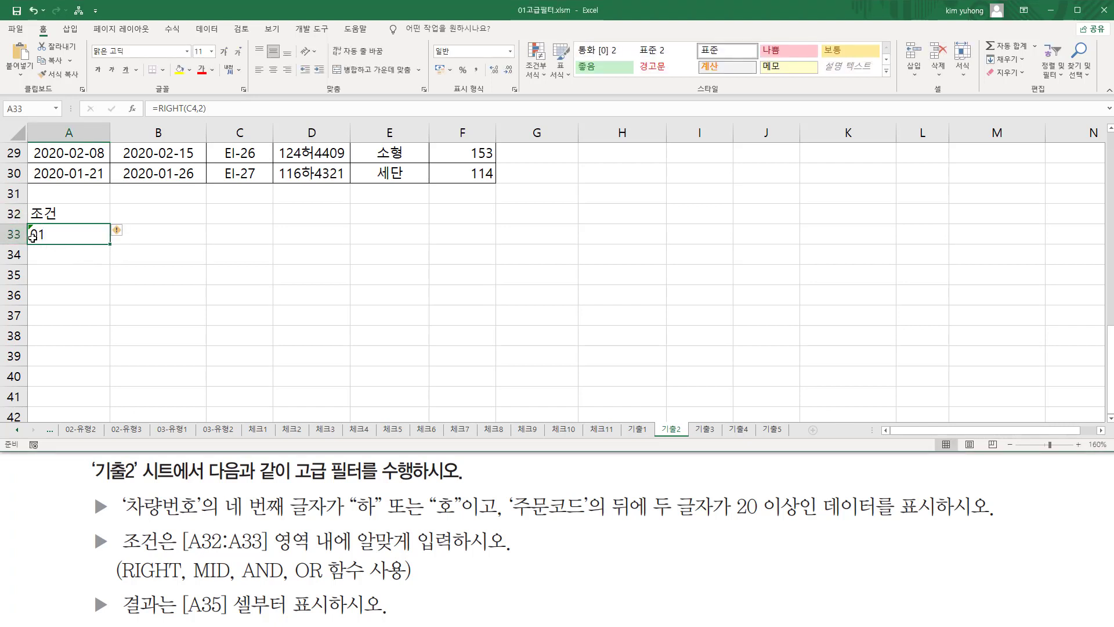
{"action": "left_click_drag", "start_coordinate": [23, 240], "coordinate": [49, 241]}
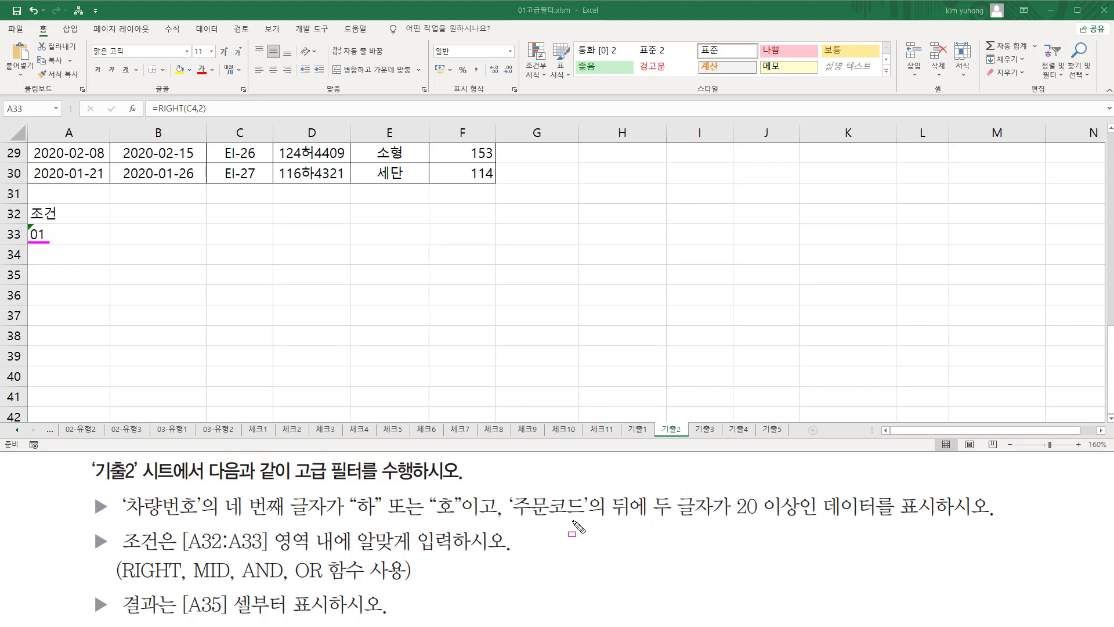
{"action": "mouse_move", "coordinate": [513, 489]}
{"action": "left_mouse_down"}
{"action": "mouse_move", "coordinate": [589, 515]}
{"action": "mouse_move", "coordinate": [801, 520]}
{"action": "left_mouse_up"}
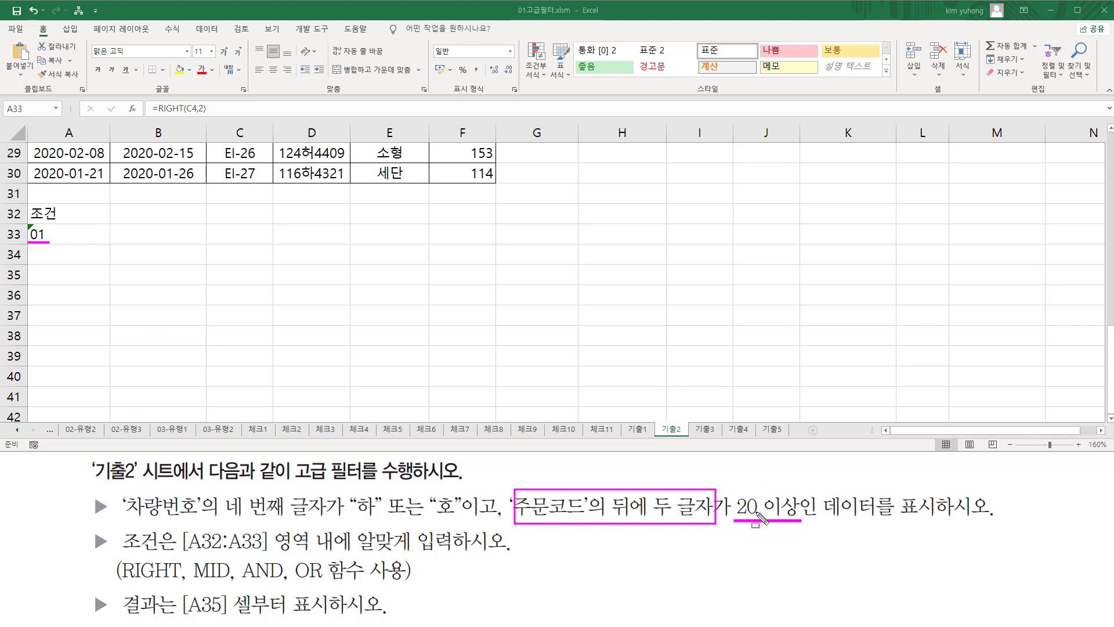
{"action": "mouse_move", "coordinate": [737, 489]}
{"action": "left_mouse_down"}
{"action": "mouse_move", "coordinate": [769, 543]}
{"action": "mouse_move", "coordinate": [767, 531]}
{"action": "left_mouse_up"}
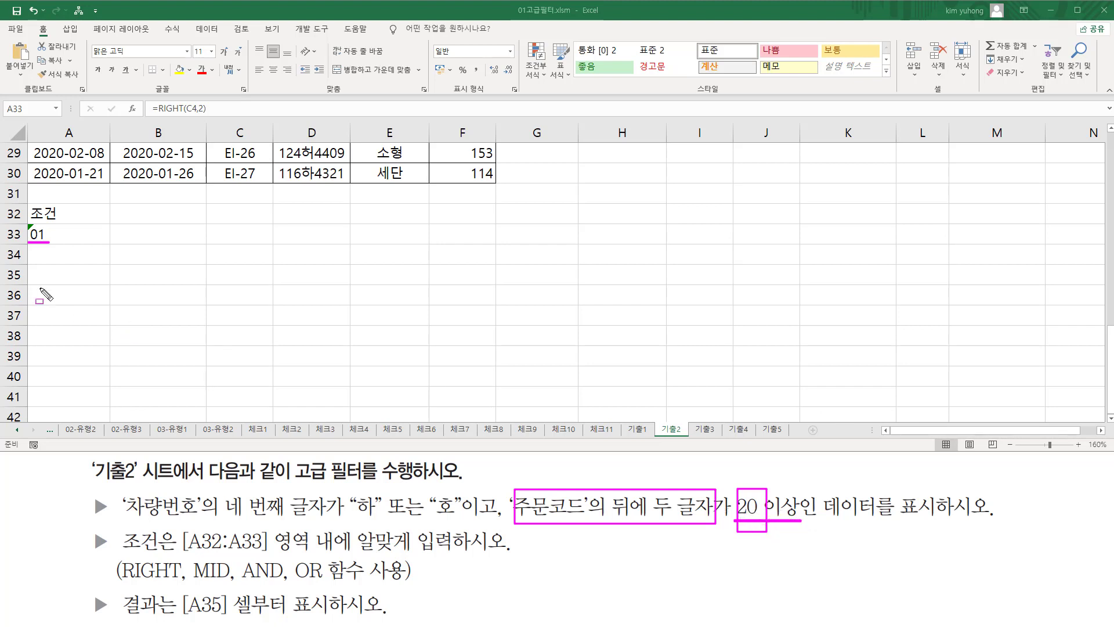
{"action": "mouse_move", "coordinate": [28, 242]}
{"action": "left_mouse_down"}
{"action": "mouse_move", "coordinate": [36, 225]}
{"action": "mouse_move", "coordinate": [49, 243]}
{"action": "left_mouse_up"}
{"action": "key", "text": "Escape"}
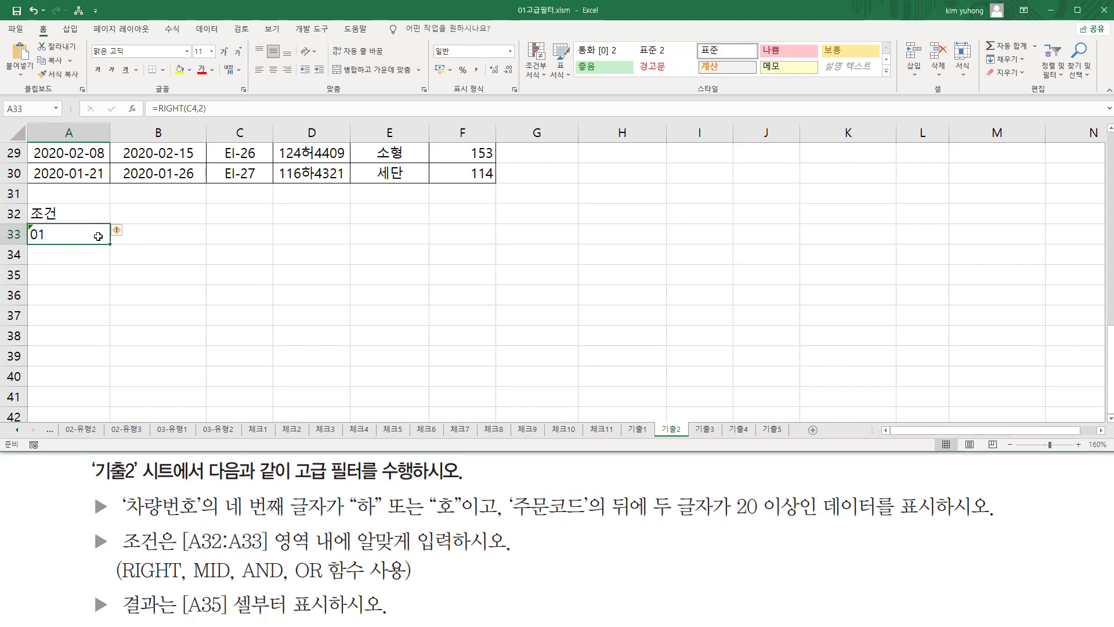
Multiply the RIGHT(C4,2) expression in A33 by 1 to convert its text result to a number
{"action": "double_click", "coordinate": [98, 233]}
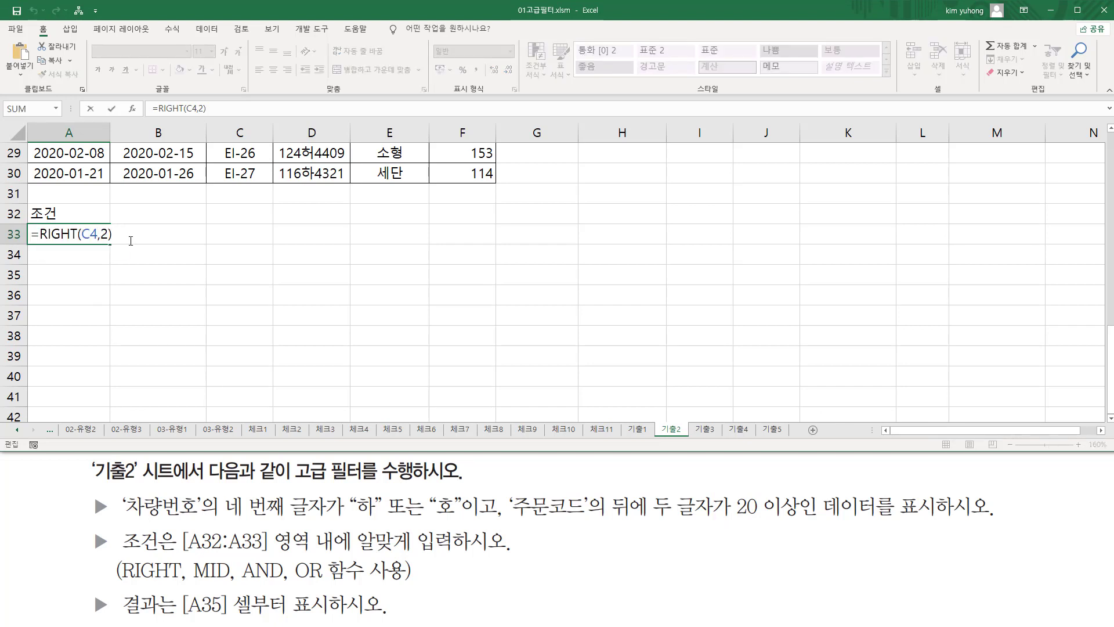
{"action": "type", "text": "*"}
{"action": "key", "text": "Return"}
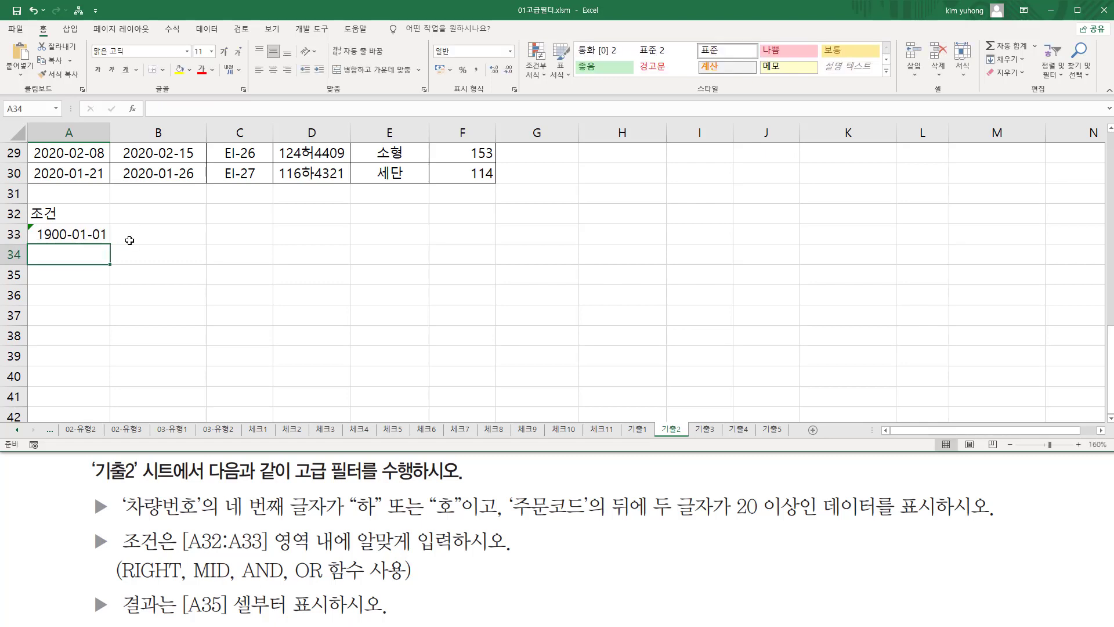
Set the number format of A33 to 일반 and check how the *1 multiplication affects the result's alignment
{"action": "left_click", "coordinate": [70, 236]}
{"action": "key", "text": "ctrl+1"}
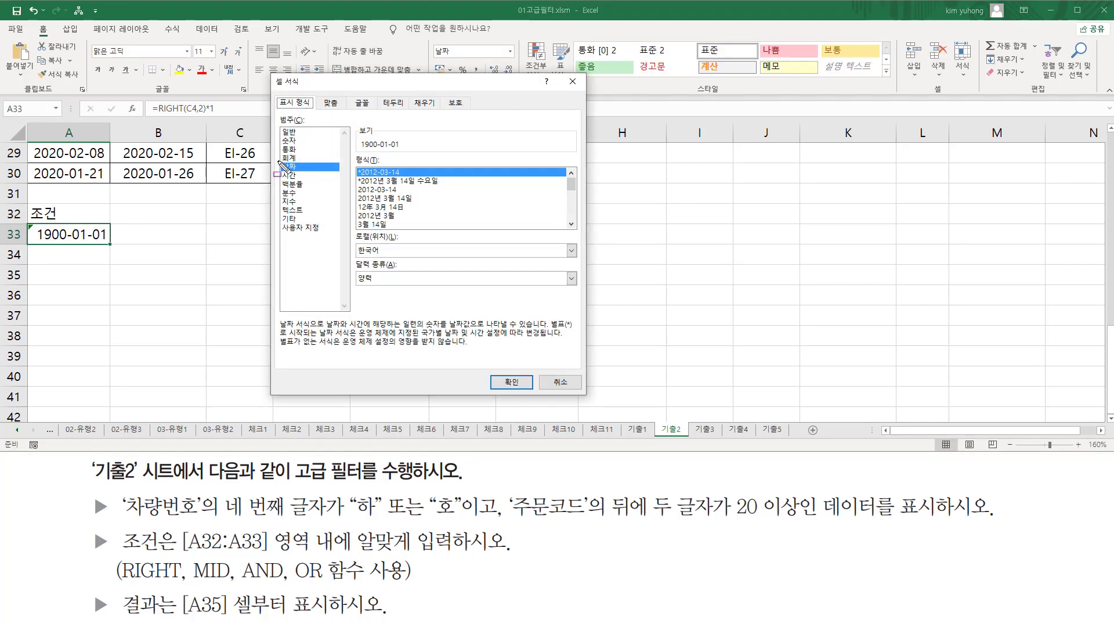
{"action": "left_click", "coordinate": [305, 132]}
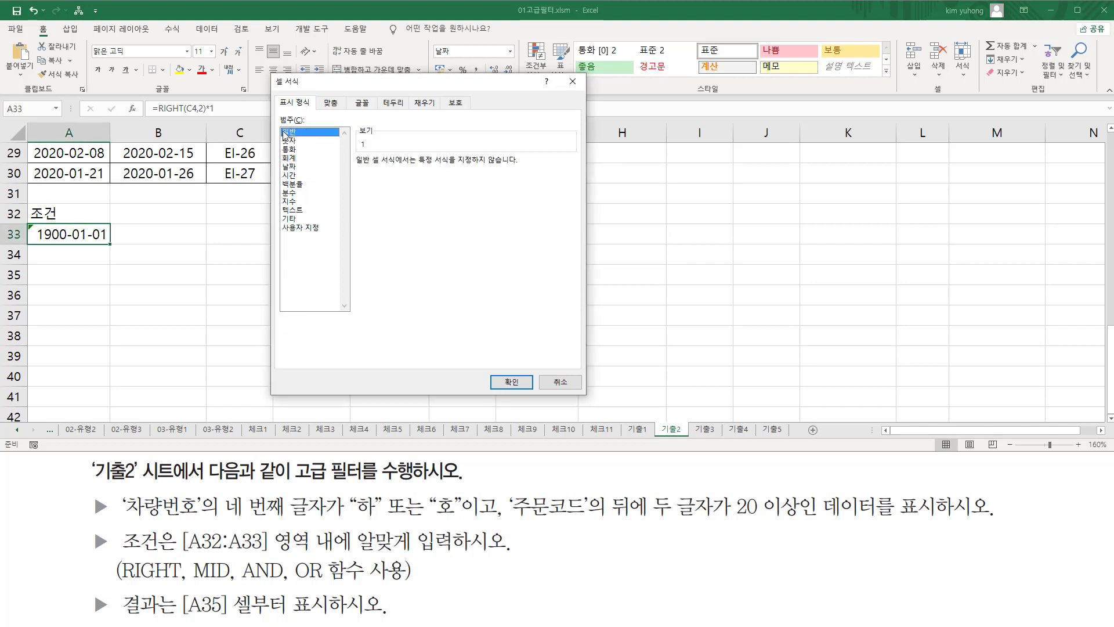
{"action": "left_click", "coordinate": [511, 381]}
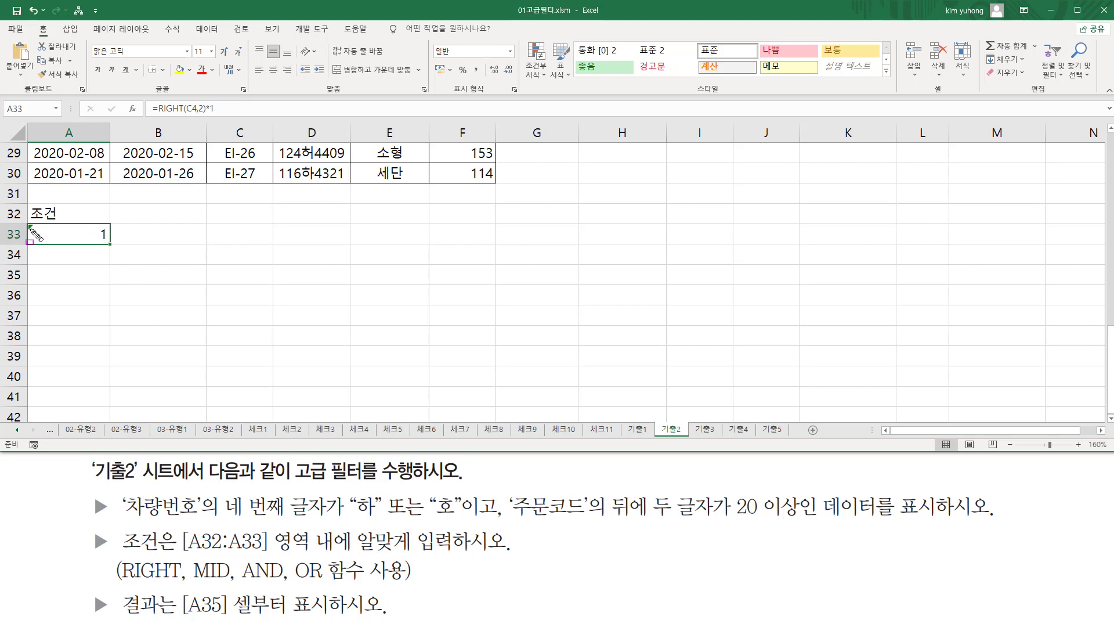
{"action": "left_click_drag", "start_coordinate": [30, 228], "coordinate": [56, 242]}
{"action": "left_click_drag", "start_coordinate": [204, 98], "coordinate": [217, 119]}
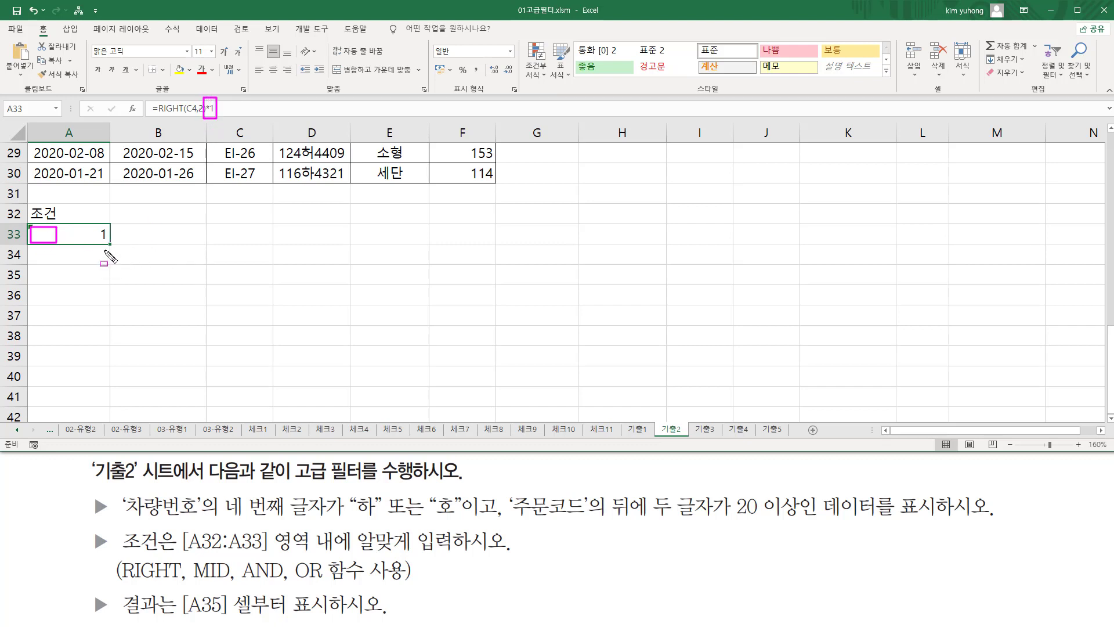
{"action": "left_click_drag", "start_coordinate": [97, 223], "coordinate": [110, 247]}
{"action": "key", "text": "Escape"}
Extend the A33 formula with the comparison >=20 after RIGHT(C4,2)*1
{"action": "double_click", "coordinate": [60, 234]}
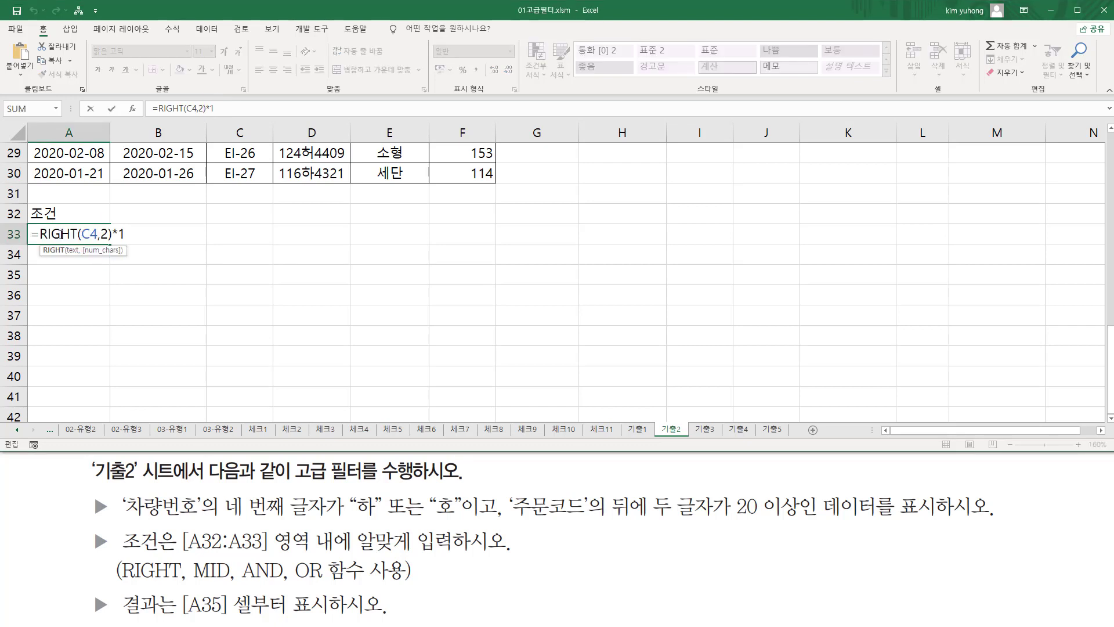
{"action": "left_click_drag", "start_coordinate": [42, 234], "coordinate": [130, 234]}
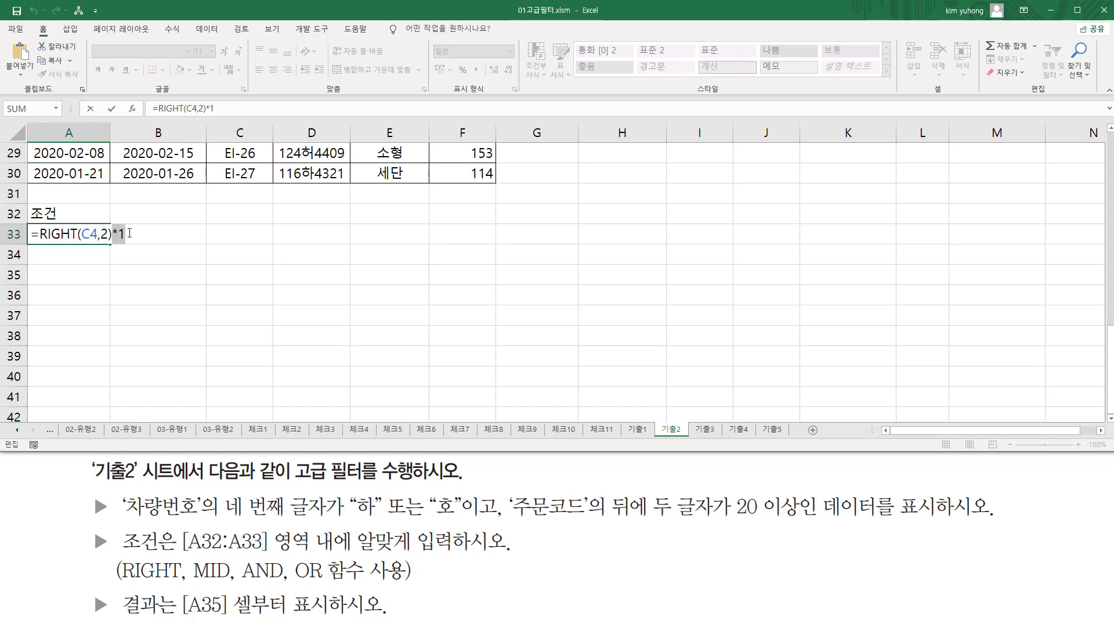
{"action": "left_click", "coordinate": [133, 235]}
{"action": "type", "text": ">=20"}
Start an AND function around the A33 condition, with OR(MID(D4,4,1)="하", MID(D4,4,1)="호") as first argument and a comma before the RIGHT condition
{"action": "left_click_drag", "start_coordinate": [116, 490], "coordinate": [196, 523]}
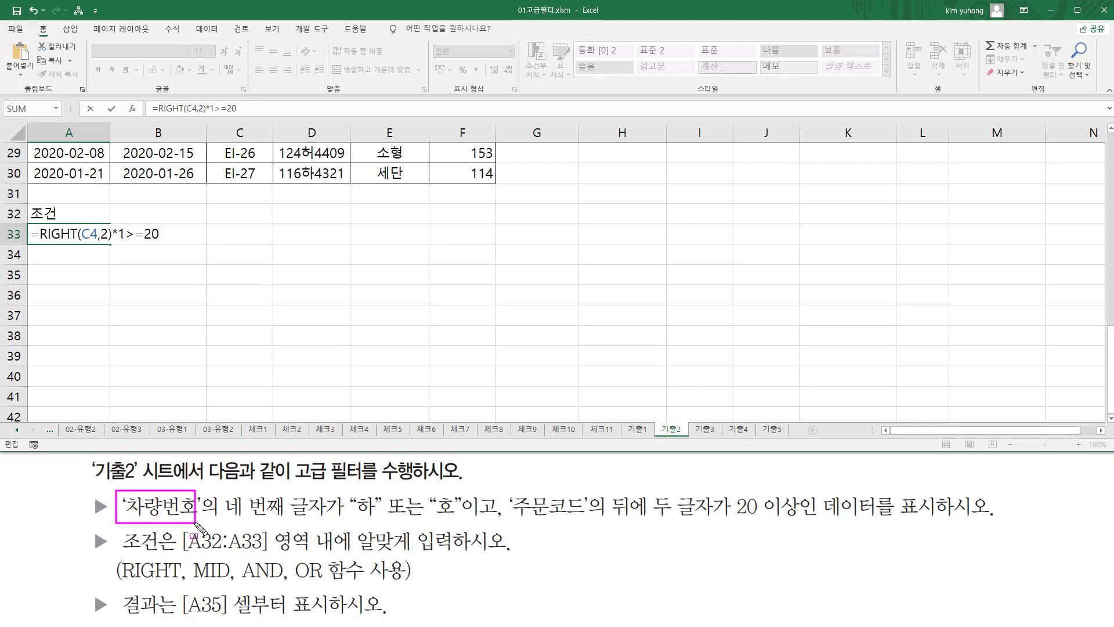
{"action": "left_click_drag", "start_coordinate": [510, 490], "coordinate": [592, 523]}
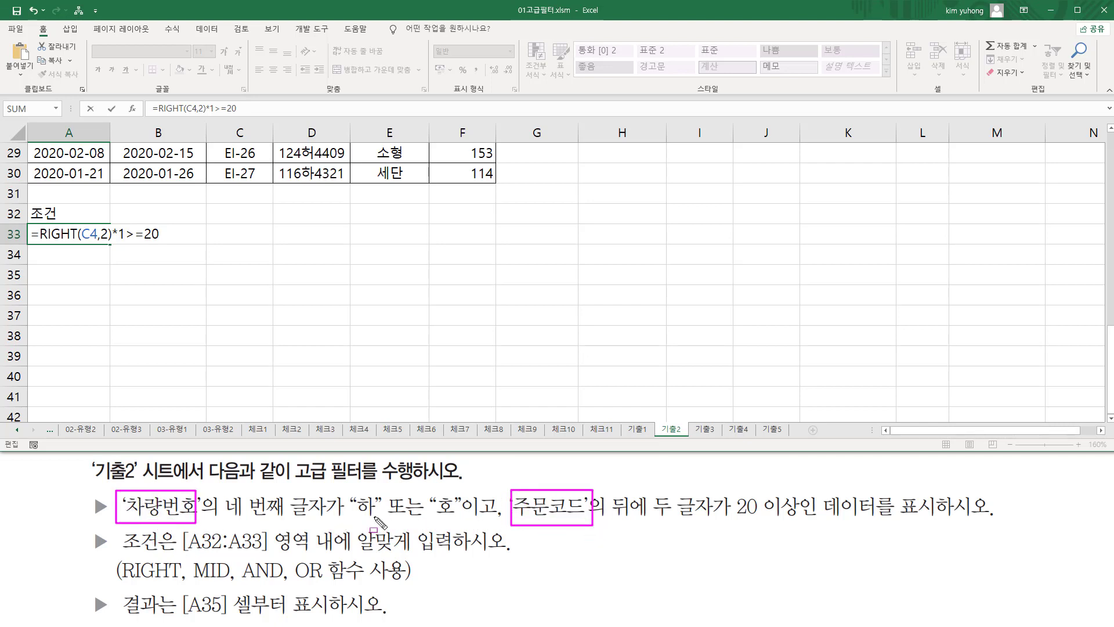
{"action": "left_click_drag", "start_coordinate": [461, 515], "coordinate": [505, 523]}
{"action": "left_click_drag", "start_coordinate": [242, 556], "coordinate": [285, 583]}
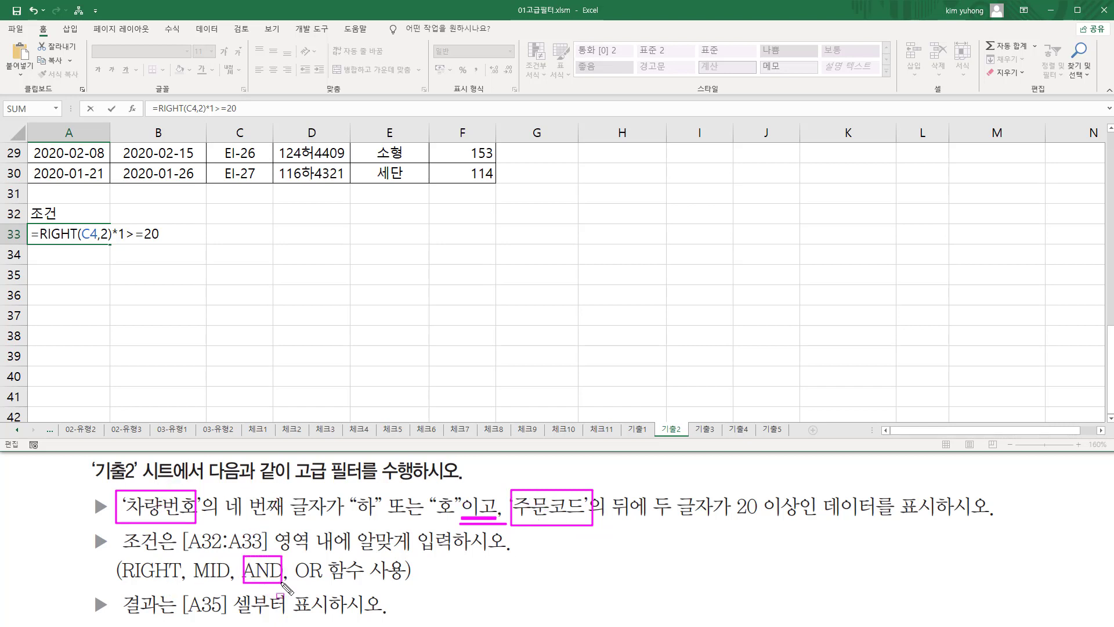
{"action": "key", "text": "Escape"}
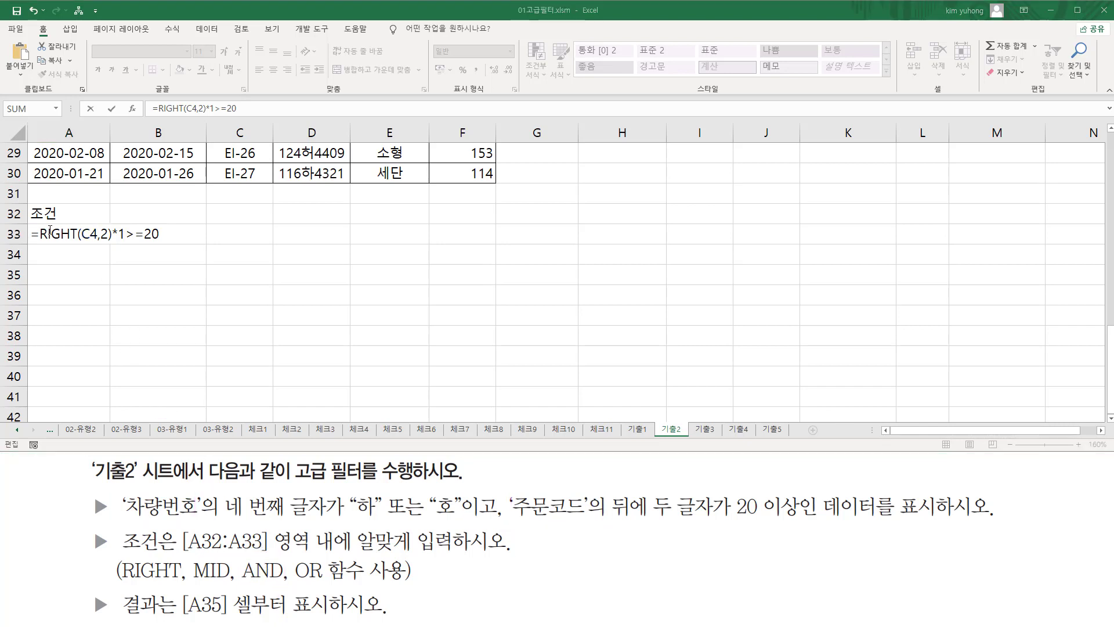
{"action": "type", "text": "and"}
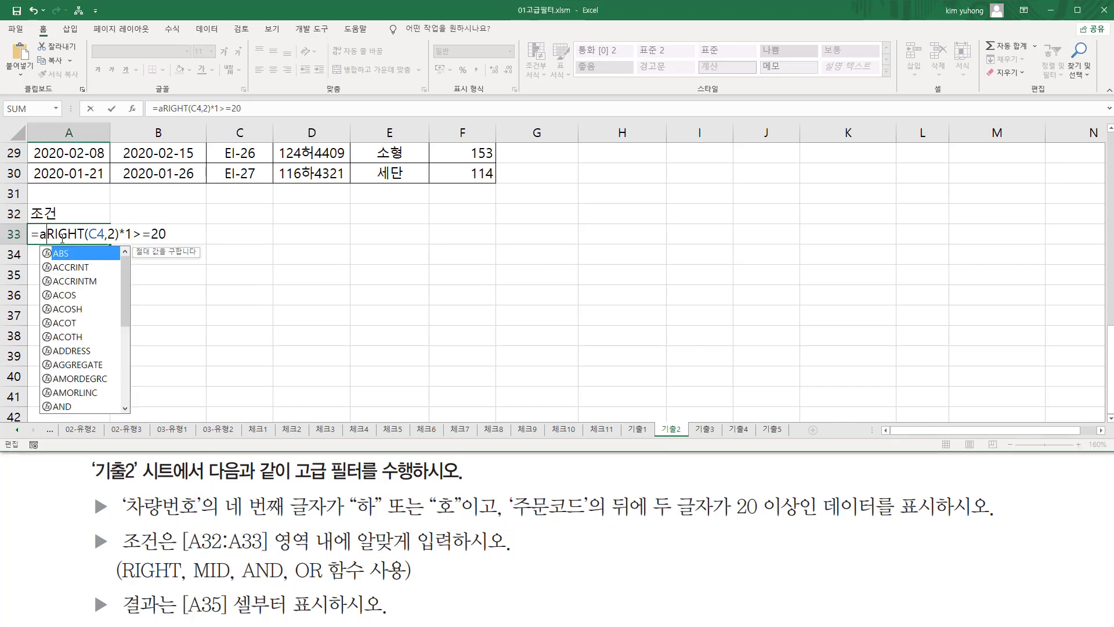
{"action": "key", "text": "Tab"}
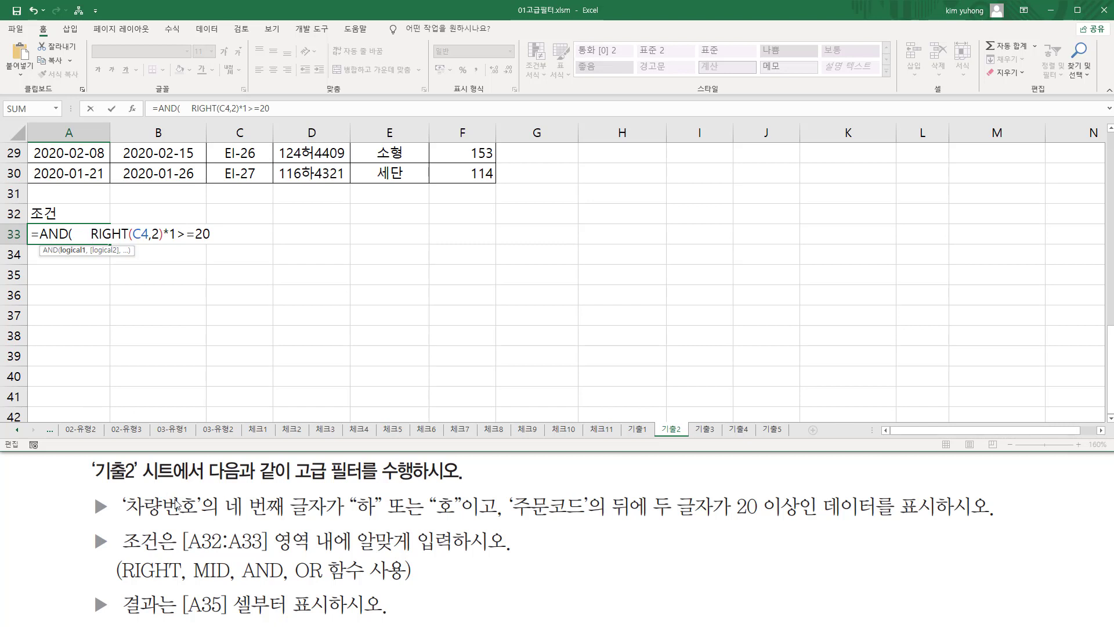
{"action": "type", "text": "or(   MID(D4,4,1)=\"하\"  ,   MID(D4,4,1)=\"호\"   )"}
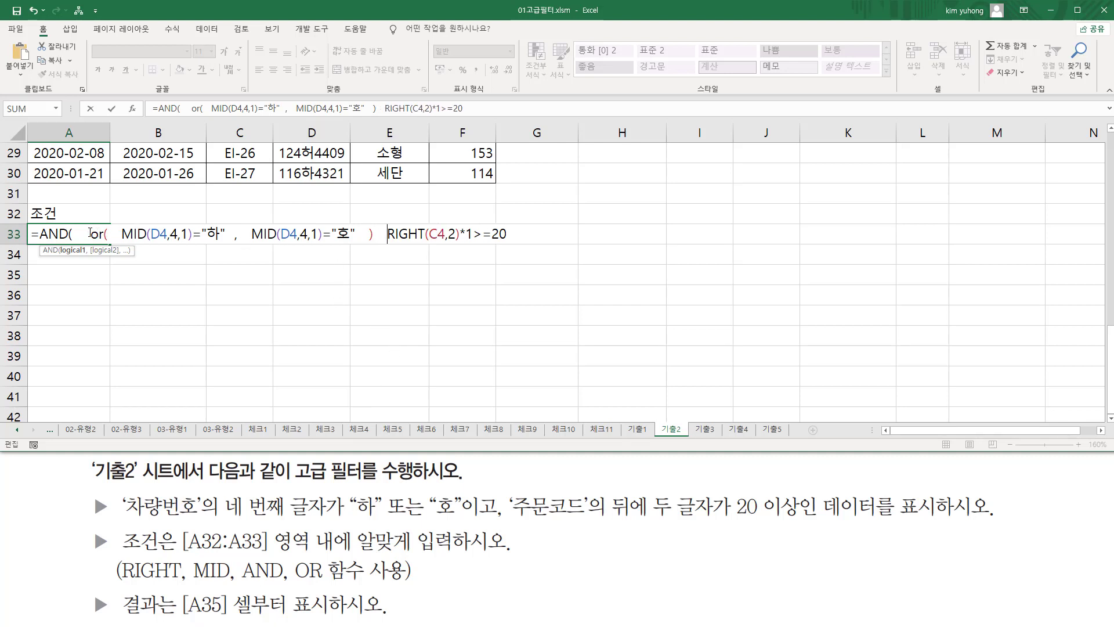
{"action": "left_click_drag", "start_coordinate": [90, 233], "coordinate": [377, 232]}
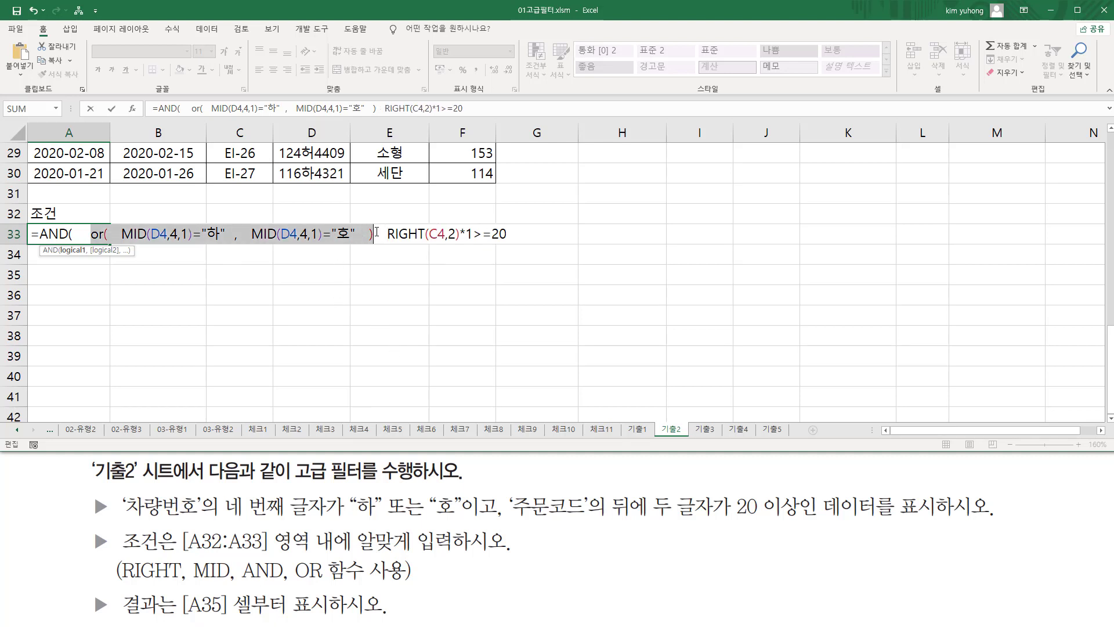
{"action": "left_click", "coordinate": [382, 234]}
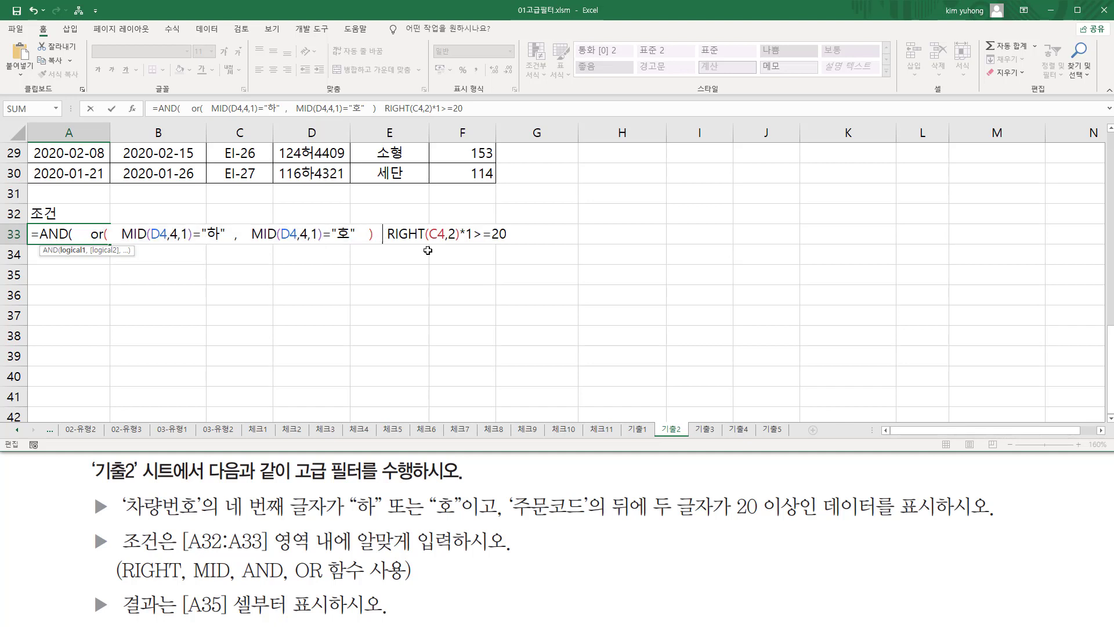
{"action": "type", "text": ","}
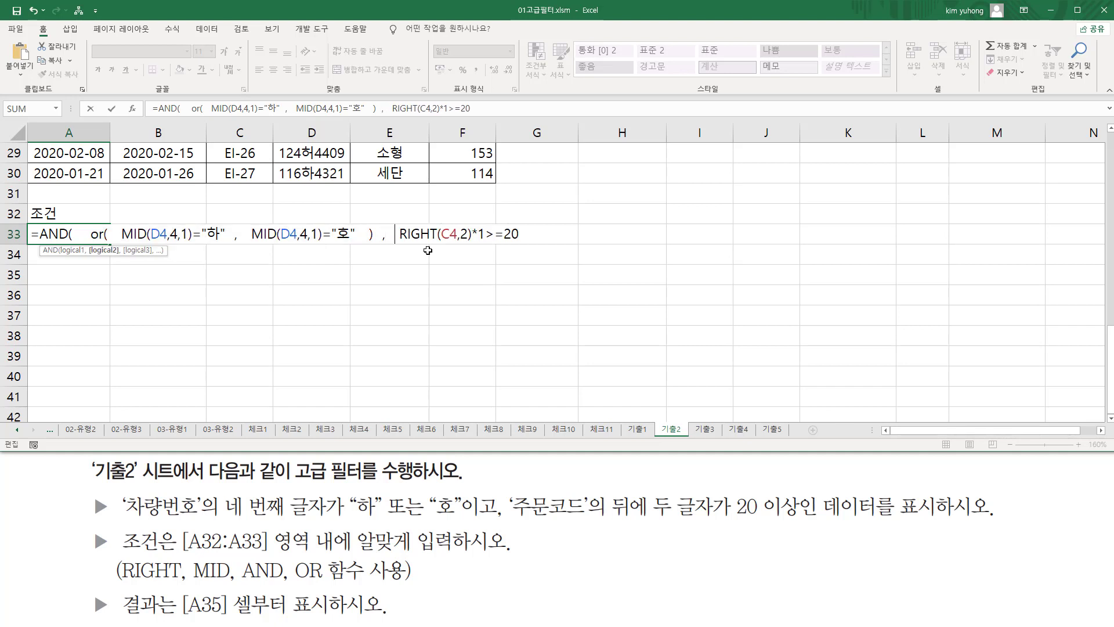
Check the RIGHT(C4,2)*1>=20 condition against the 주문코드 instruction and add the AND function's closing parenthesis in A33
{"action": "left_click_drag", "start_coordinate": [396, 243], "coordinate": [522, 243]}
{"action": "mouse_move", "coordinate": [511, 485]}
{"action": "left_mouse_down"}
{"action": "mouse_move", "coordinate": [638, 525]}
{"action": "mouse_move", "coordinate": [803, 525]}
{"action": "left_mouse_up"}
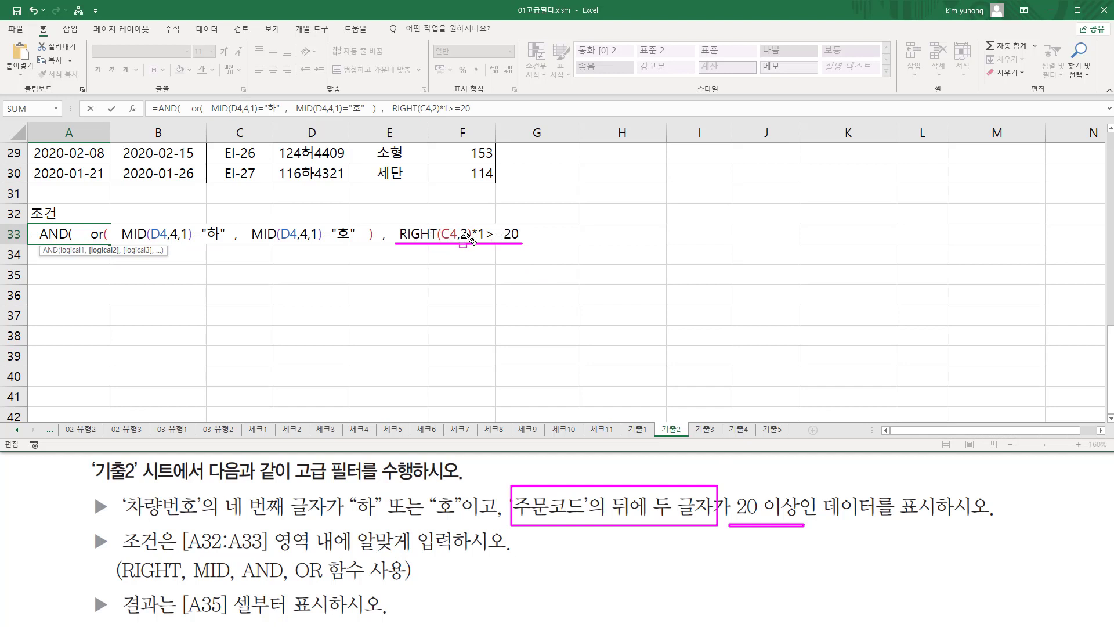
{"action": "key", "text": "Escape"}
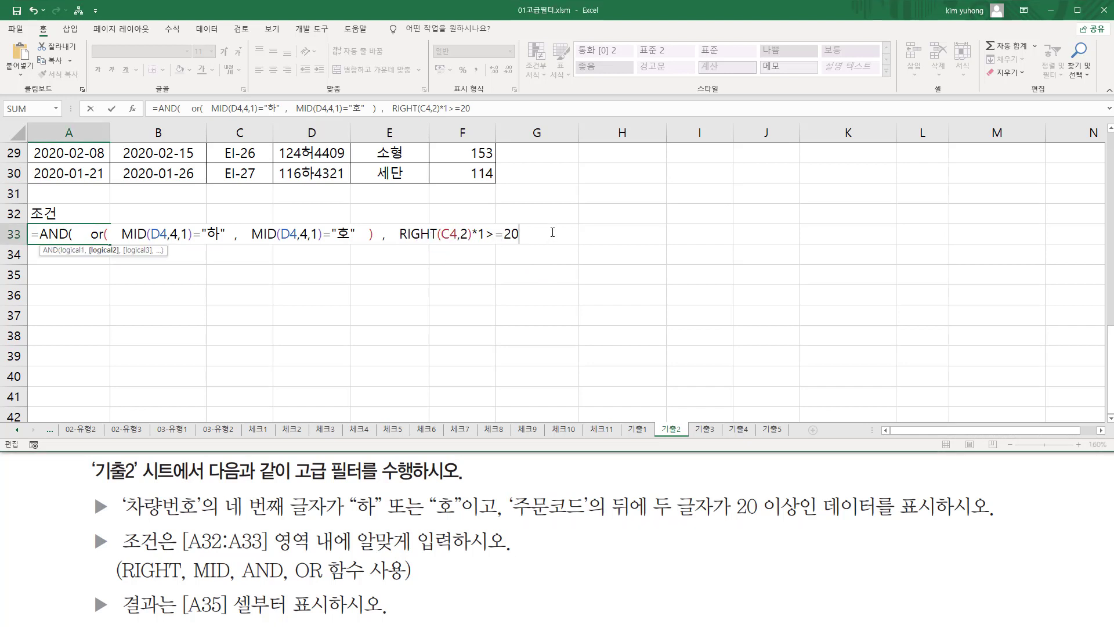
{"action": "left_click", "coordinate": [553, 233]}
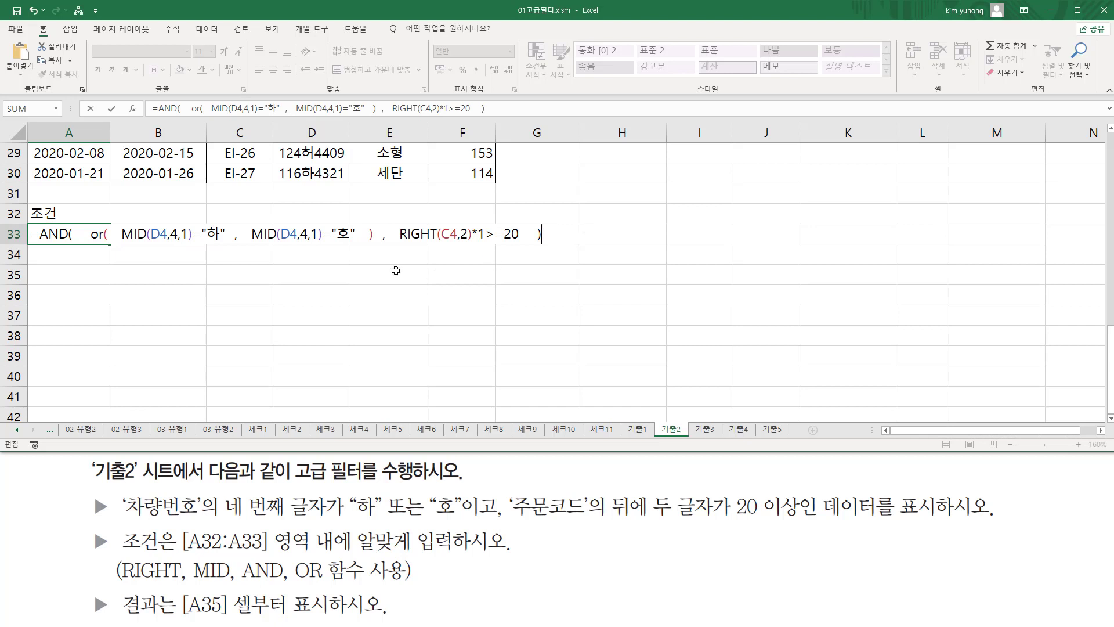
Review the AND function's OR and RIGHT arguments, comparing both MID conditions with "하", 또는 and "호" in the task instructions
{"action": "key", "text": "ctrl+shift+d"}
{"action": "mouse_move", "coordinate": [83, 212]}
{"action": "left_mouse_down"}
{"action": "mouse_move", "coordinate": [322, 281]}
{"action": "mouse_move", "coordinate": [376, 283]}
{"action": "left_mouse_up"}
{"action": "mouse_move", "coordinate": [395, 216]}
{"action": "left_mouse_down"}
{"action": "mouse_move", "coordinate": [413, 237]}
{"action": "mouse_move", "coordinate": [523, 260]}
{"action": "left_mouse_up"}
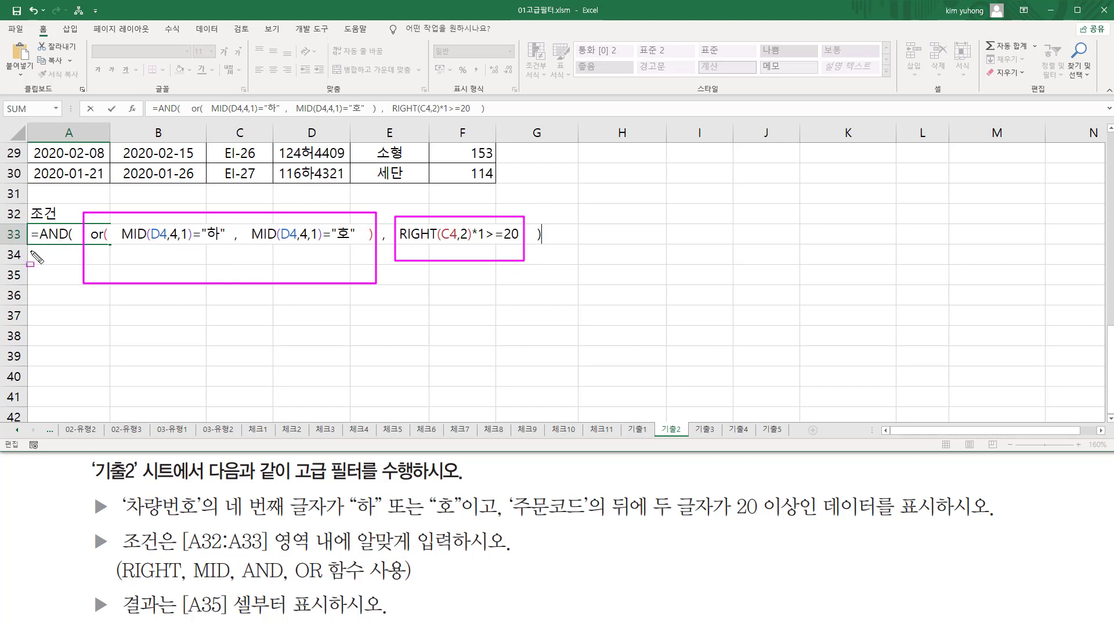
{"action": "key", "text": "e"}
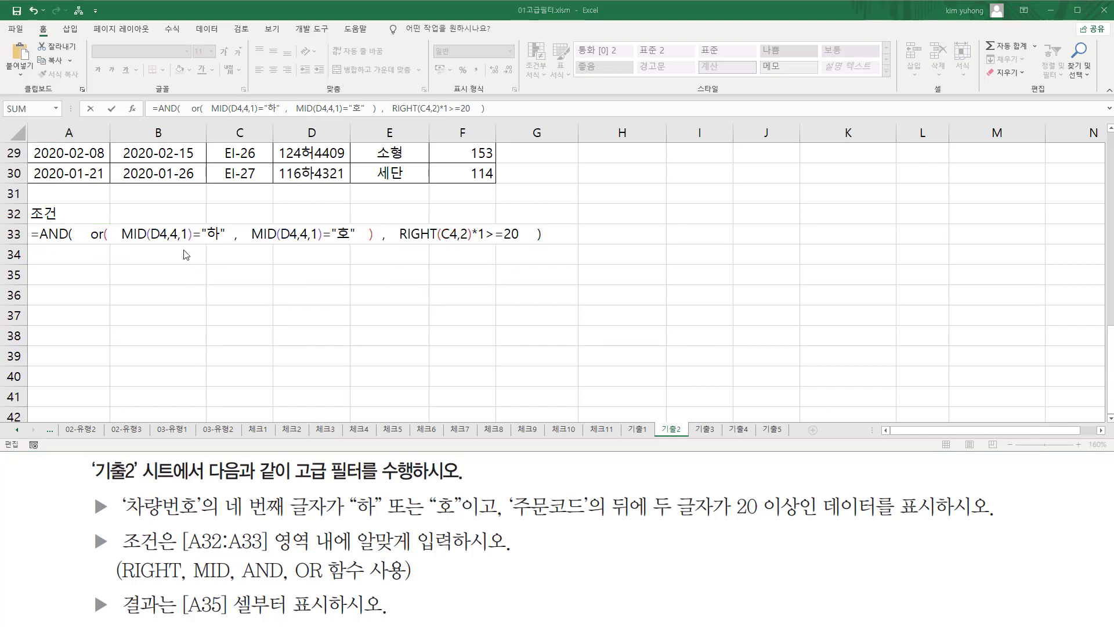
{"action": "left_click_drag", "start_coordinate": [122, 243], "coordinate": [348, 242]}
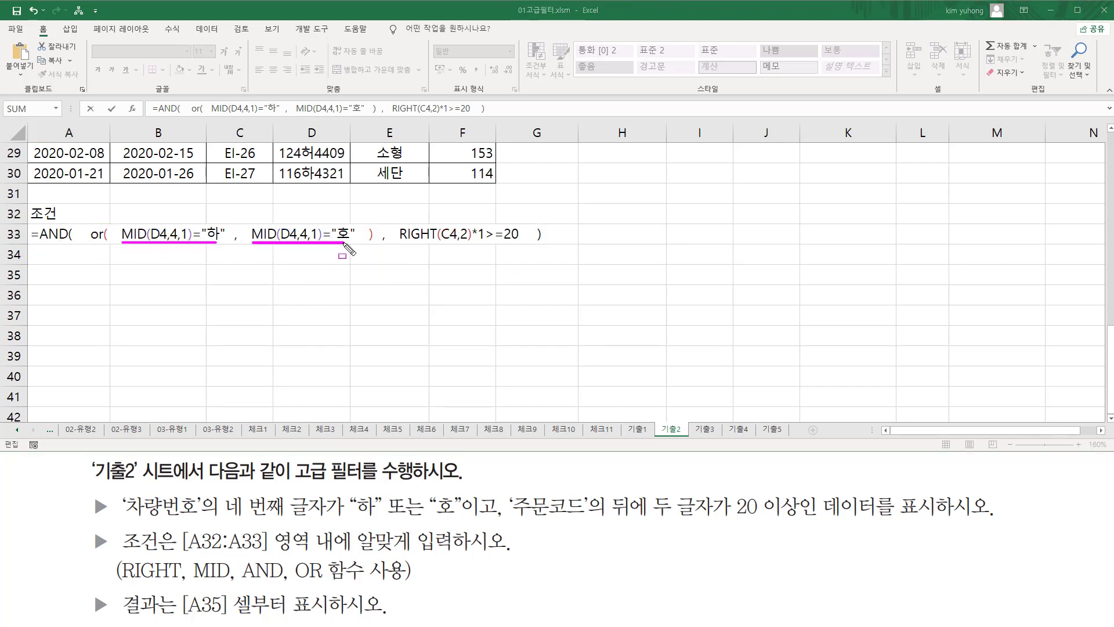
{"action": "left_click_drag", "start_coordinate": [346, 488], "coordinate": [377, 518]}
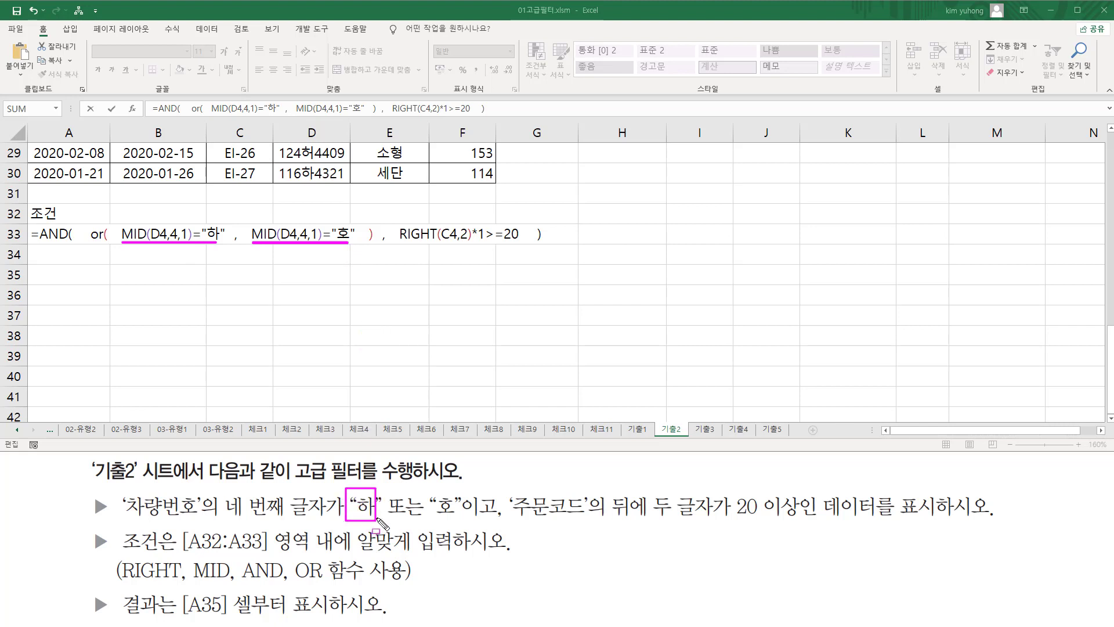
{"action": "left_click_drag", "start_coordinate": [434, 491], "coordinate": [459, 524]}
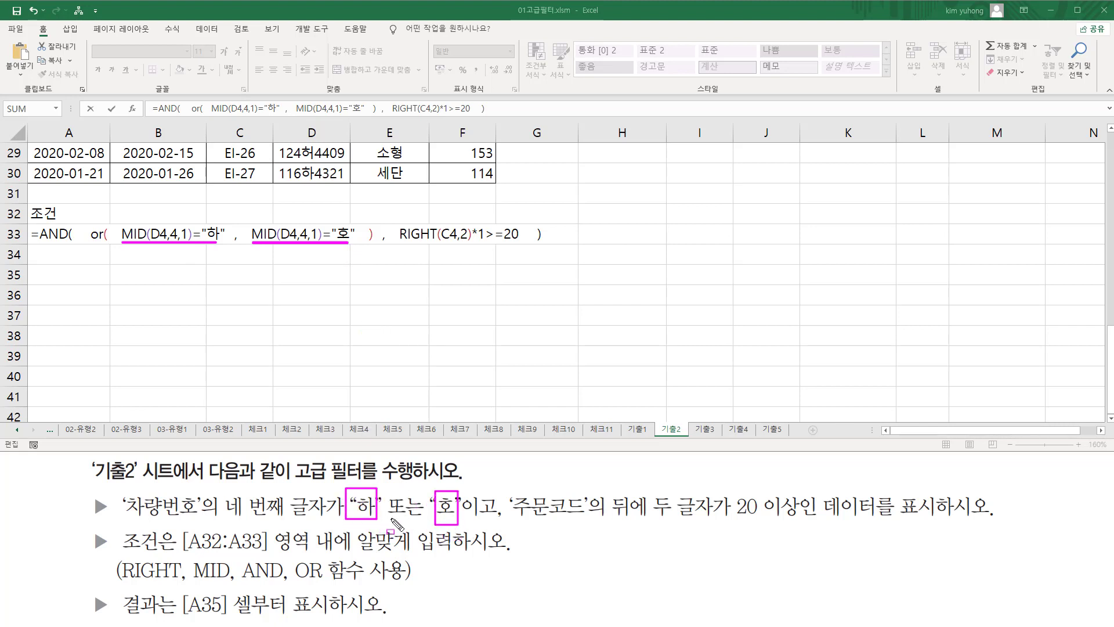
{"action": "left_click_drag", "start_coordinate": [388, 518], "coordinate": [424, 517]}
{"action": "mouse_move", "coordinate": [86, 210]}
{"action": "left_mouse_down"}
{"action": "mouse_move", "coordinate": [108, 255]}
{"action": "mouse_move", "coordinate": [378, 255]}
{"action": "left_mouse_up"}
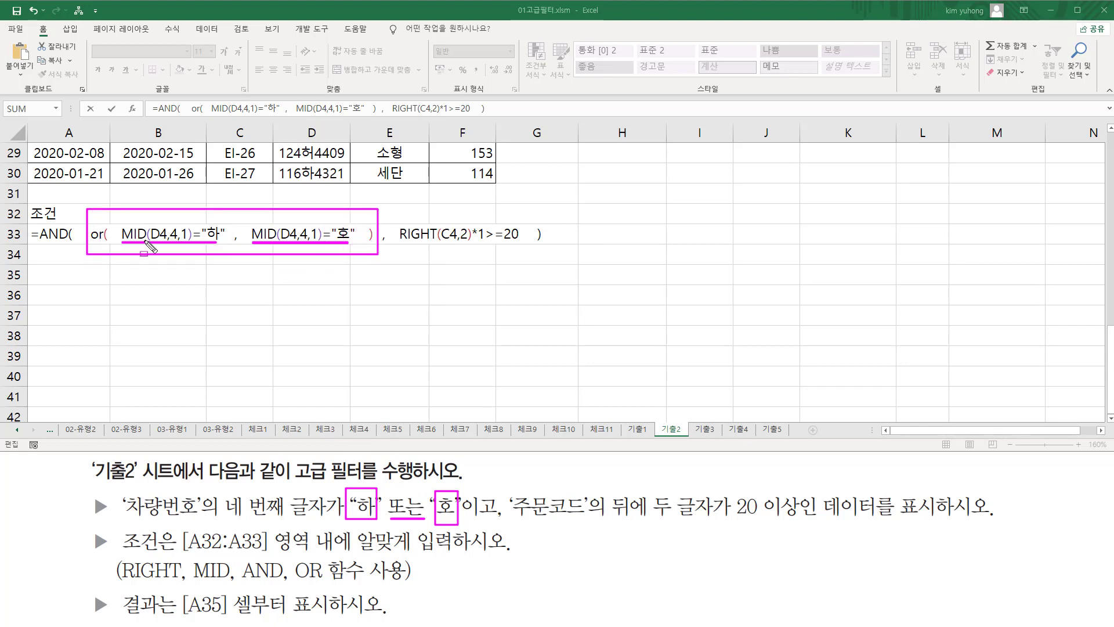
Copy the full AND formula text in A33 and enter the formula in the cell
{"action": "key", "text": "Escape"}
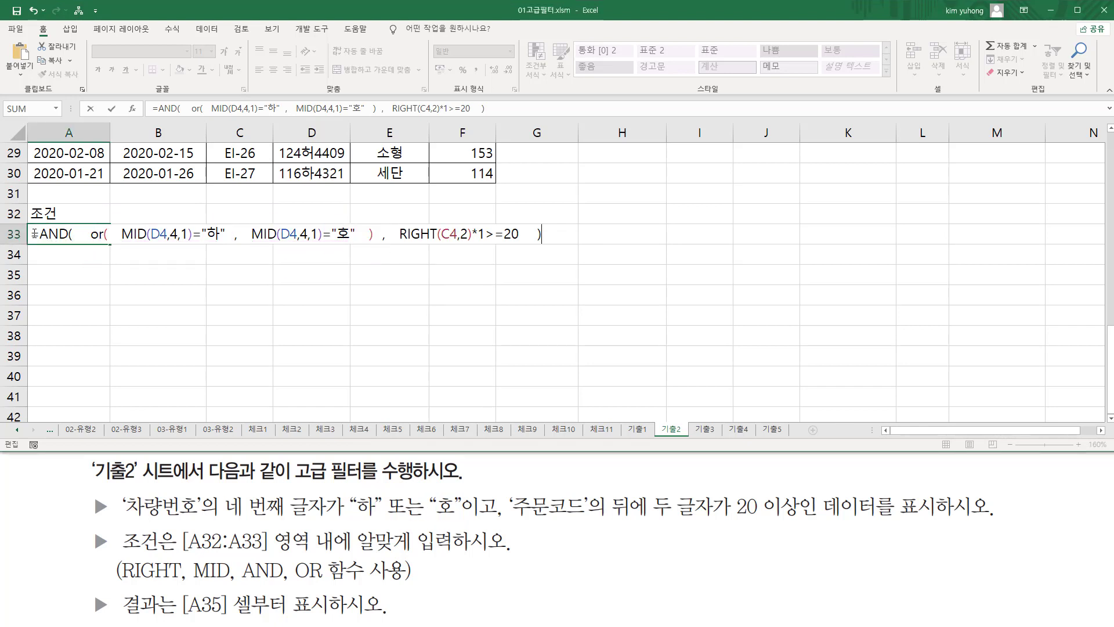
{"action": "left_click_drag", "start_coordinate": [31, 233], "coordinate": [641, 232]}
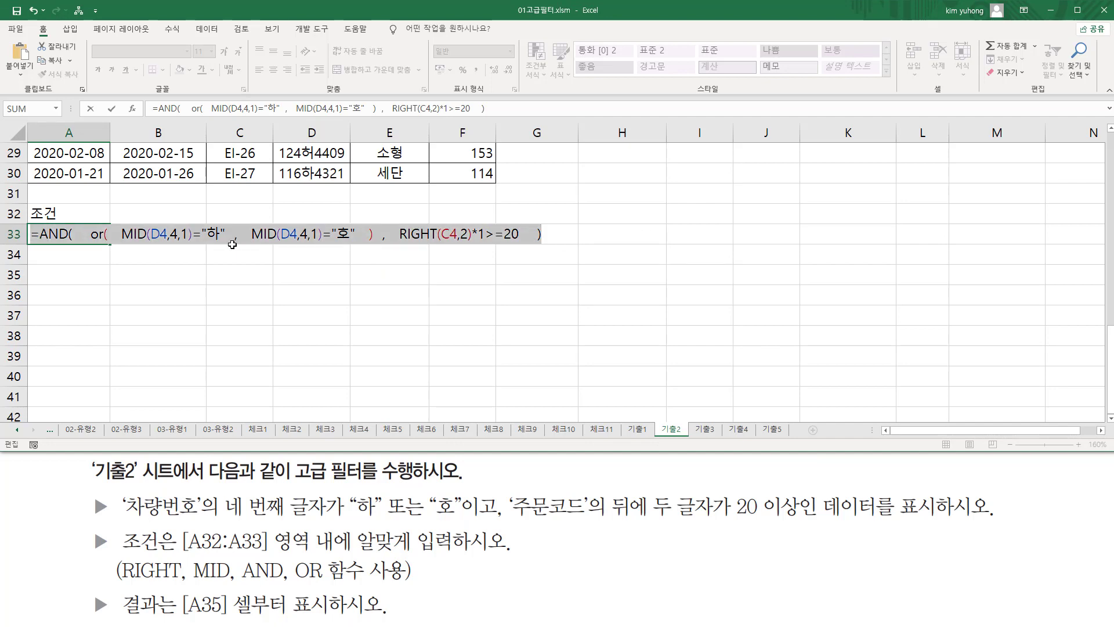
{"action": "key", "text": "Return"}
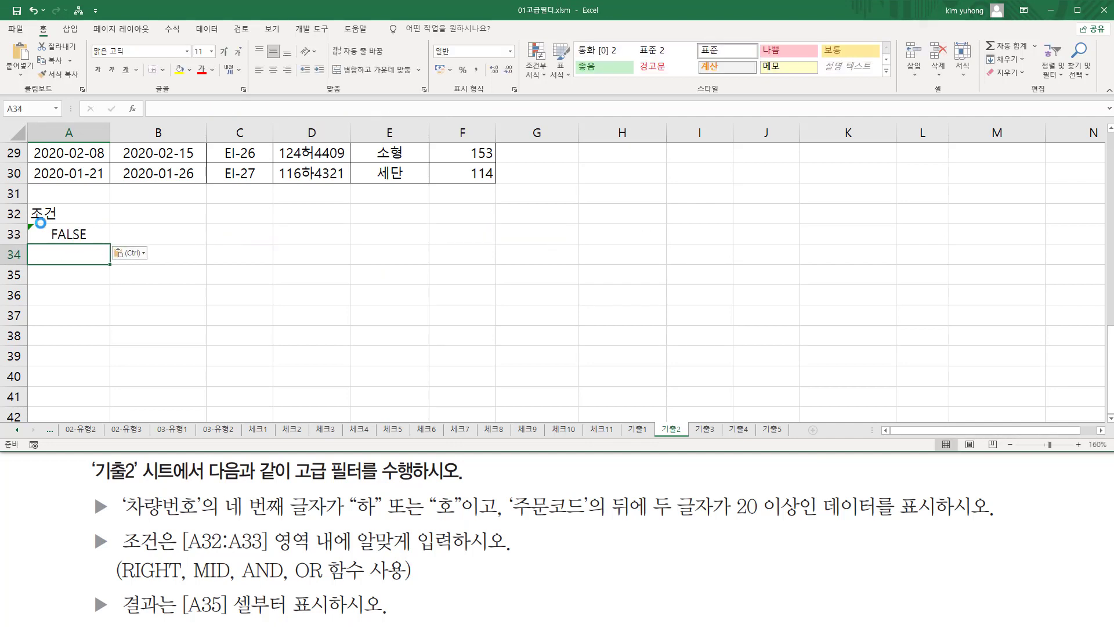
Review the criteria range A32:A33 against the task instructions
{"action": "left_click_drag", "start_coordinate": [42, 224], "coordinate": [99, 250]}
{"action": "key", "text": "Escape"}
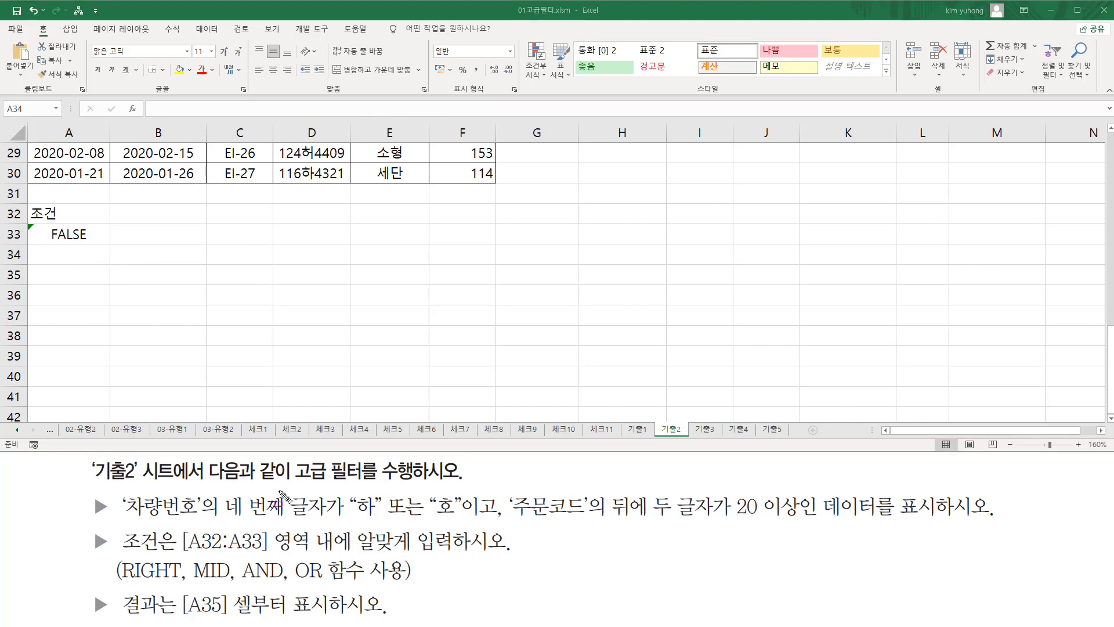
{"action": "left_click_drag", "start_coordinate": [87, 487], "coordinate": [113, 609]}
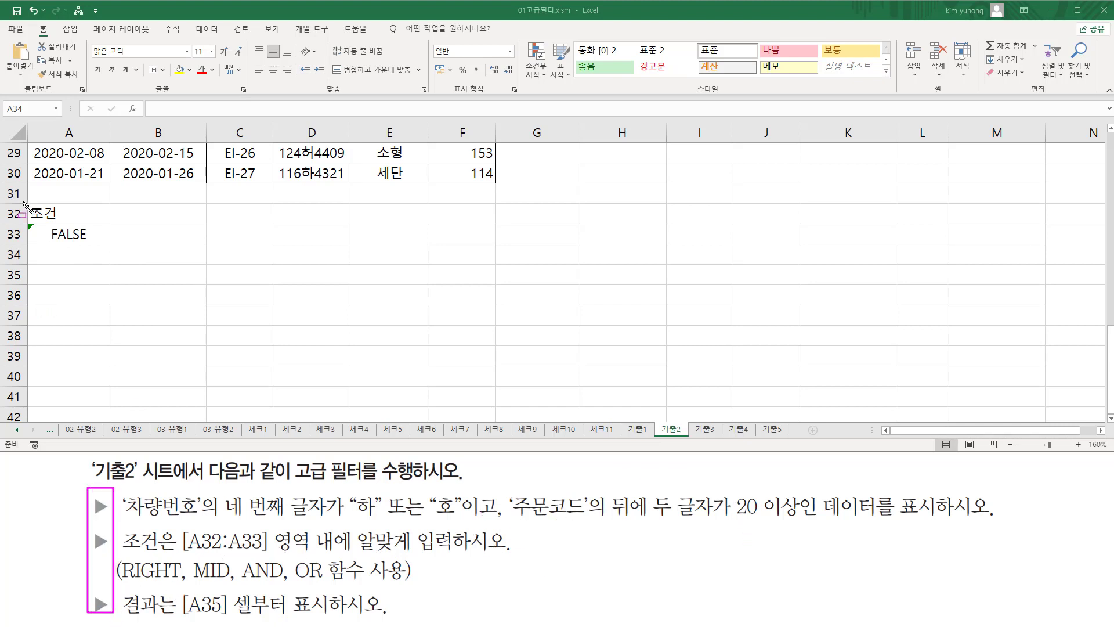
{"action": "mouse_move", "coordinate": [23, 202]}
{"action": "left_mouse_down"}
{"action": "mouse_move", "coordinate": [72, 237]}
{"action": "mouse_move", "coordinate": [110, 245]}
{"action": "left_mouse_up"}
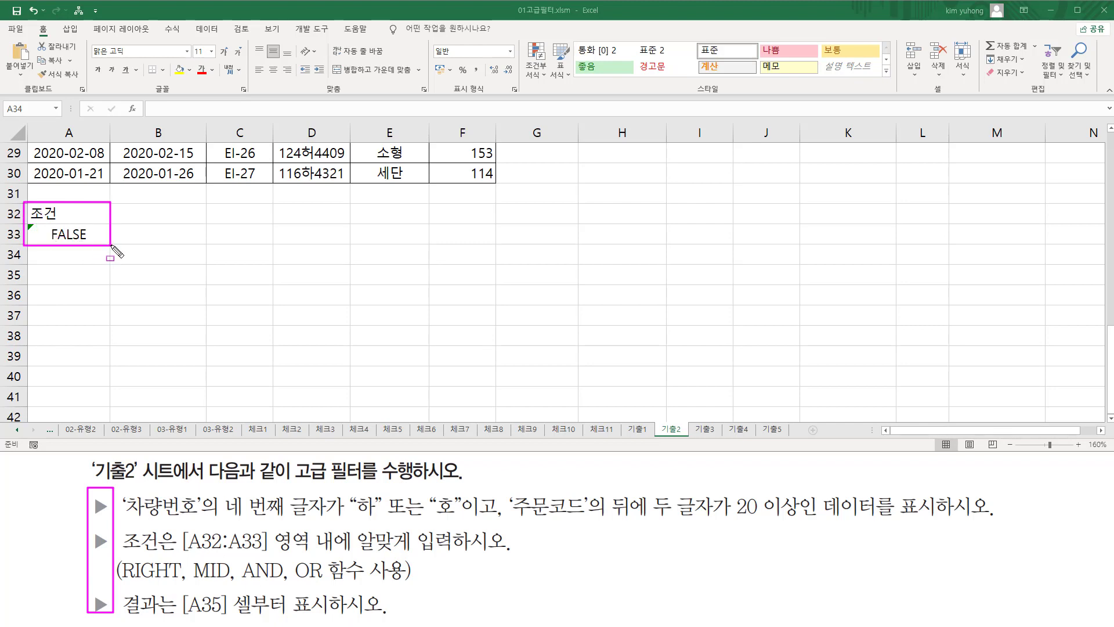
{"action": "key", "text": "Escape"}
Open the Advanced Filter settings for the 정회원 구입현황 list with cell D4 selected
{"action": "left_click", "coordinate": [267, 212]}
{"action": "scroll", "coordinate": [330, 238], "scroll_direction": "up", "scroll_amount": 1}
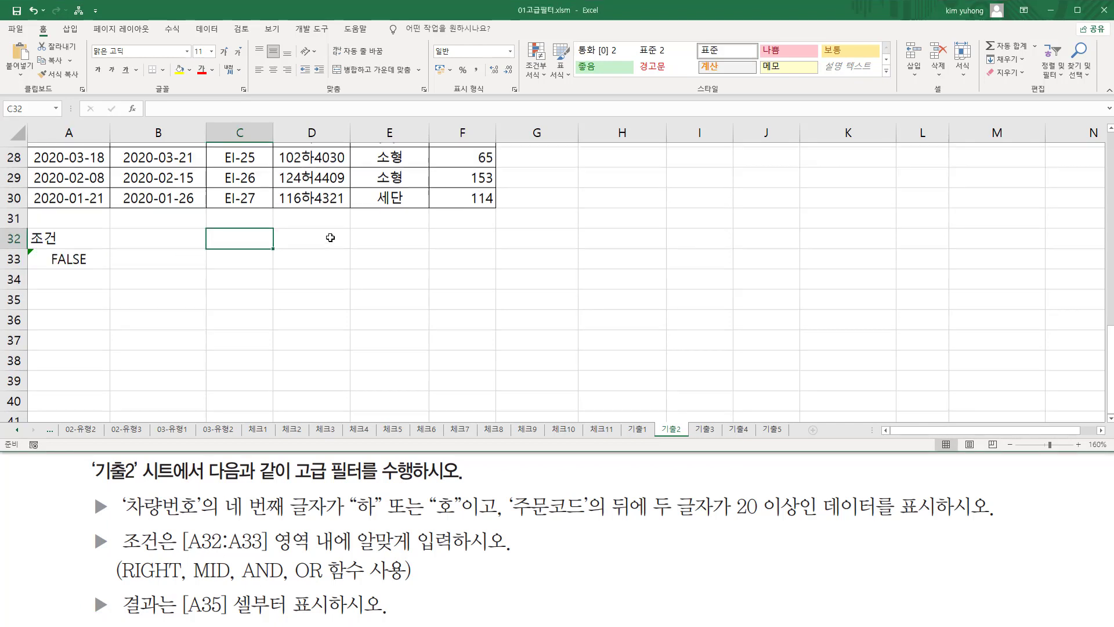
{"action": "scroll", "coordinate": [330, 238], "scroll_direction": "up", "scroll_amount": 9}
{"action": "left_click", "coordinate": [250, 235]}
{"action": "left_click", "coordinate": [158, 234]}
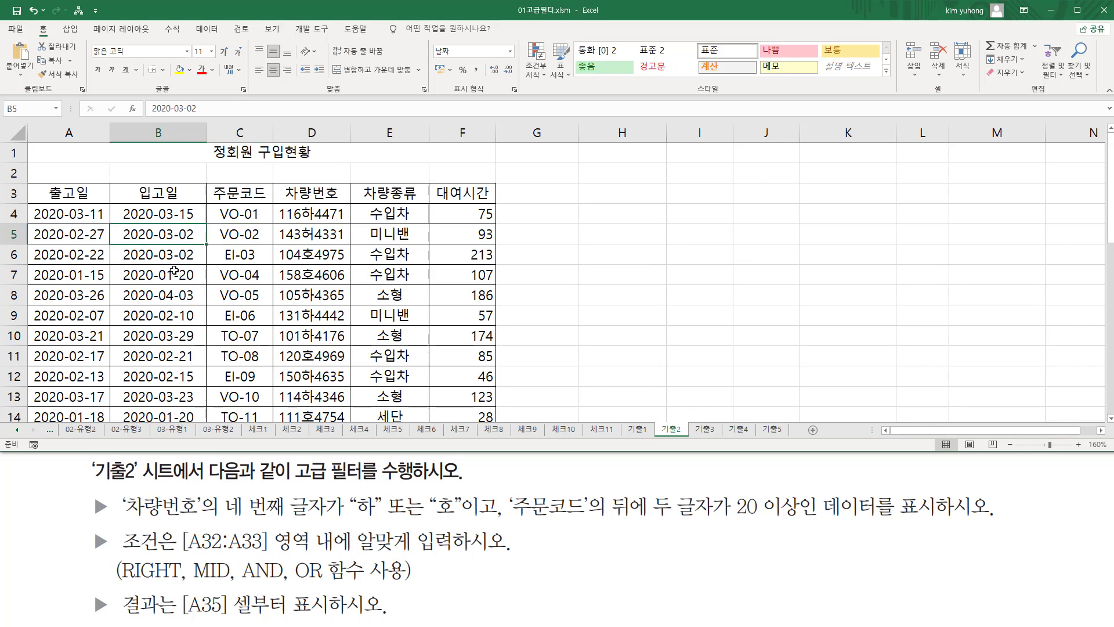
{"action": "left_click", "coordinate": [158, 294]}
{"action": "left_click", "coordinate": [311, 274]}
{"action": "left_click", "coordinate": [320, 220]}
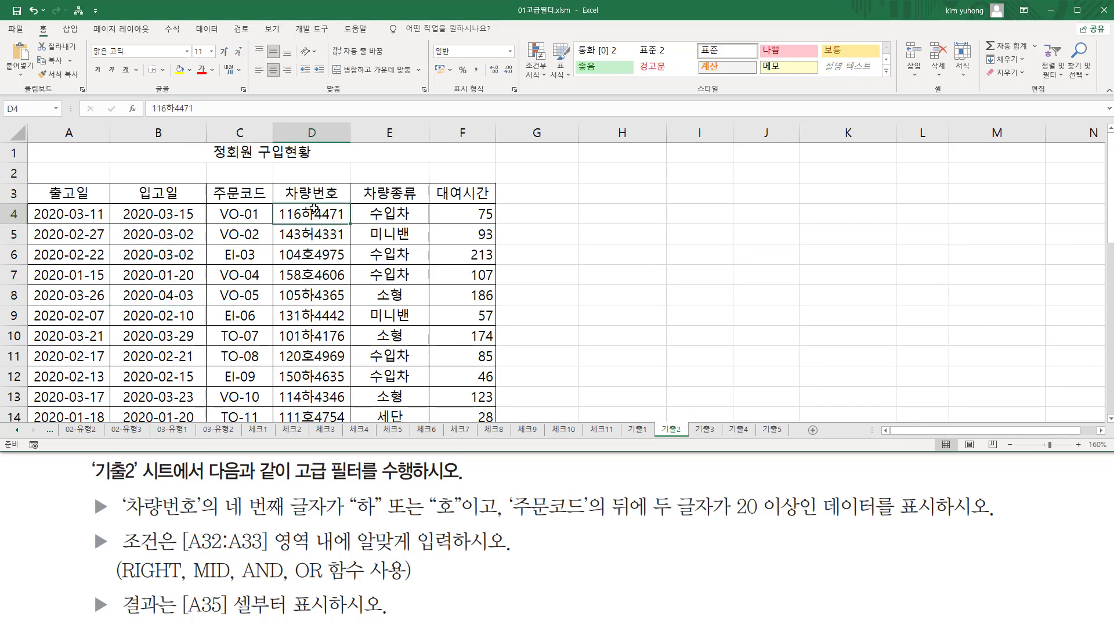
{"action": "left_click", "coordinate": [209, 30]}
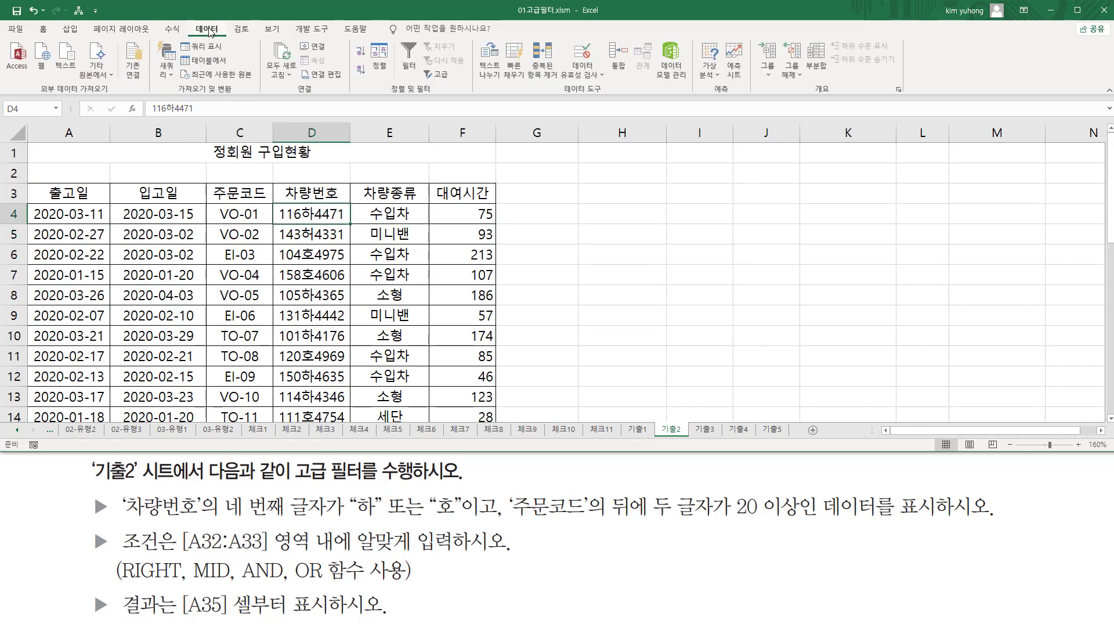
{"action": "left_click", "coordinate": [443, 79]}
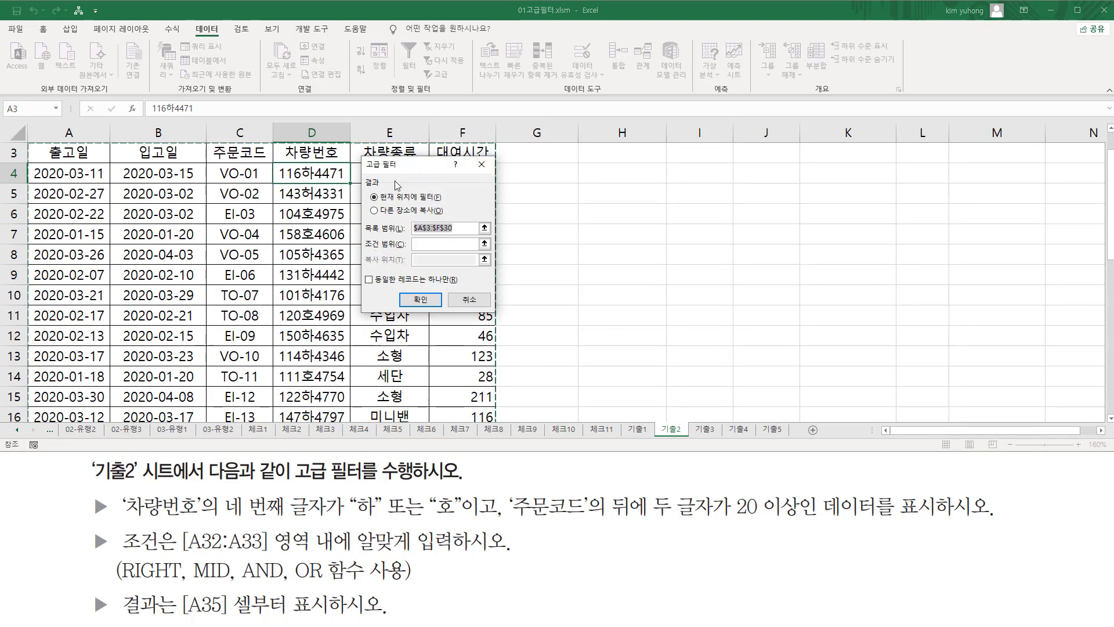
Check where the instructions want the results and set the advanced filter to copy to another location (다른 장소에 복사)
{"action": "left_click_drag", "start_coordinate": [363, 187], "coordinate": [382, 187]}
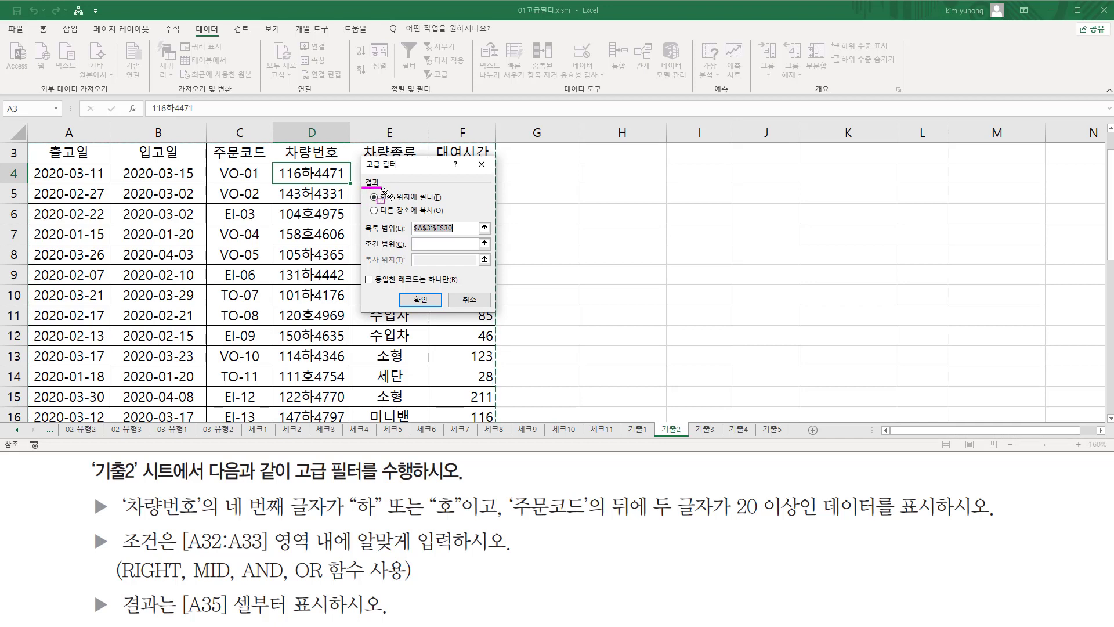
{"action": "mouse_move", "coordinate": [119, 591]}
{"action": "left_mouse_down"}
{"action": "mouse_move", "coordinate": [218, 619]}
{"action": "mouse_move", "coordinate": [336, 622]}
{"action": "left_mouse_up"}
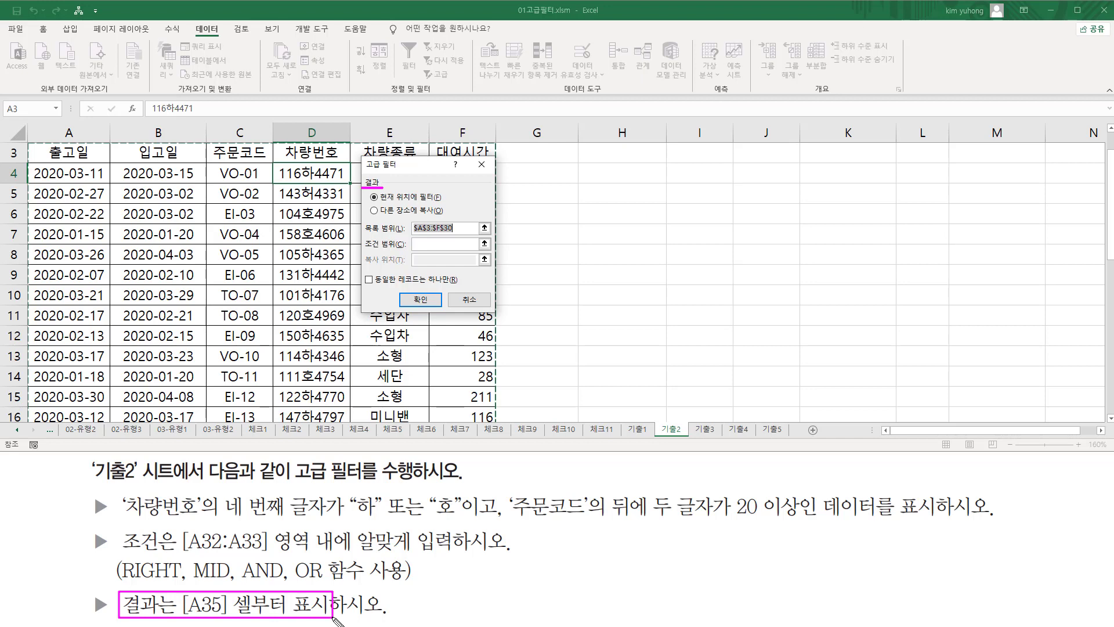
{"action": "left_click", "coordinate": [382, 230]}
{"action": "left_click_drag", "start_coordinate": [381, 216], "coordinate": [441, 217]}
{"action": "left_click", "coordinate": [375, 211]}
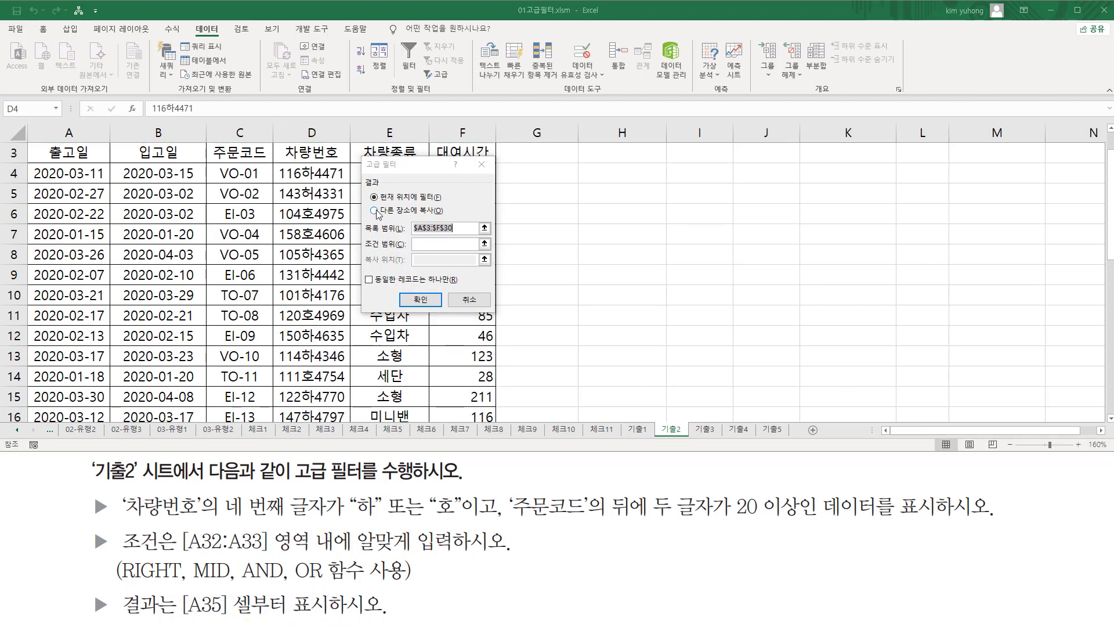
{"action": "left_click", "coordinate": [438, 228]}
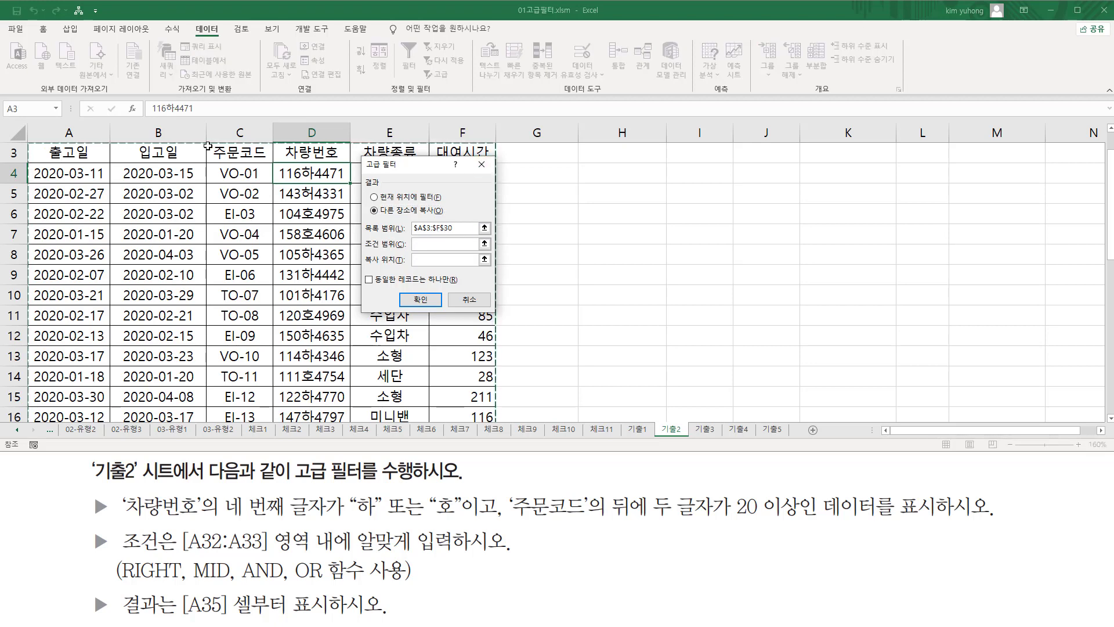
Set the criteria range to A32:A33 and the copy destination to A35, and run the advanced filter
{"action": "scroll", "coordinate": [139, 253], "scroll_direction": "down", "scroll_amount": 7}
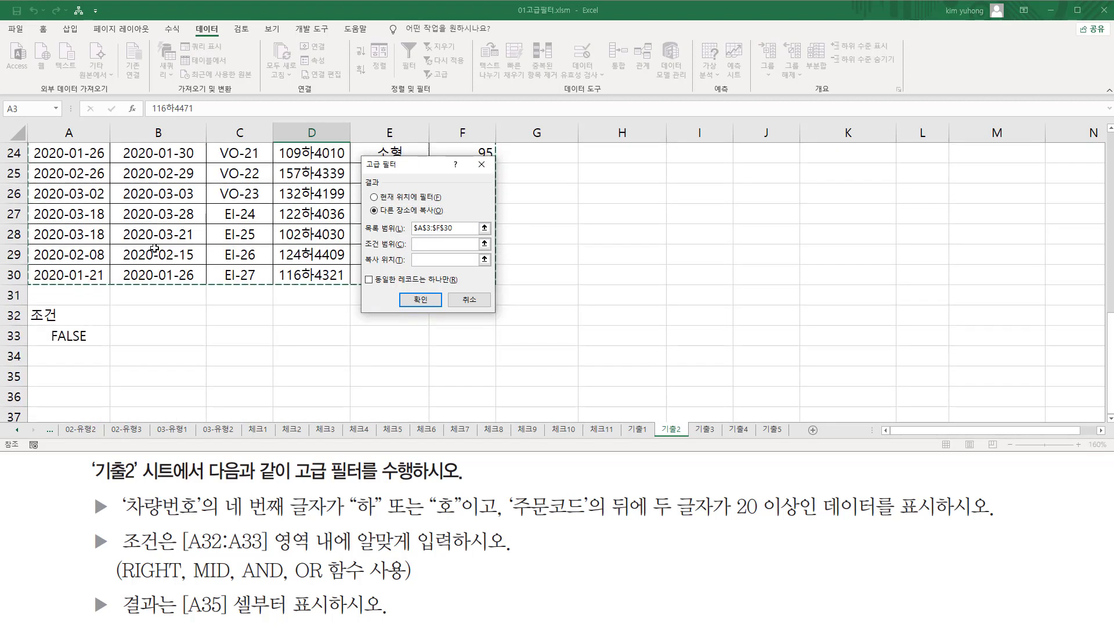
{"action": "left_click", "coordinate": [464, 244]}
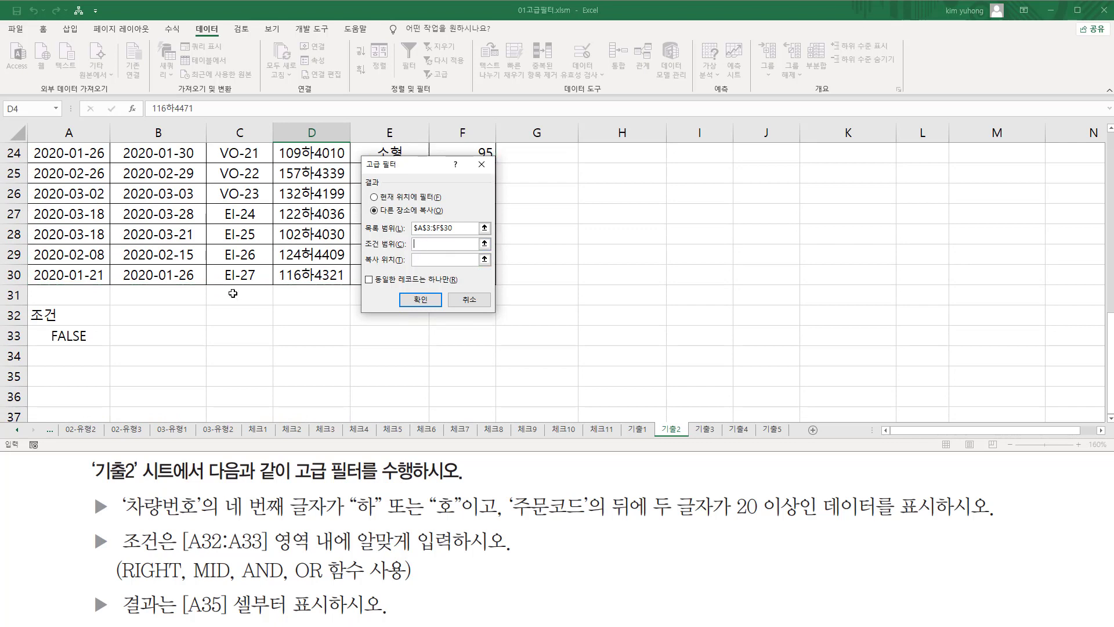
{"action": "left_click_drag", "start_coordinate": [95, 315], "coordinate": [93, 335]}
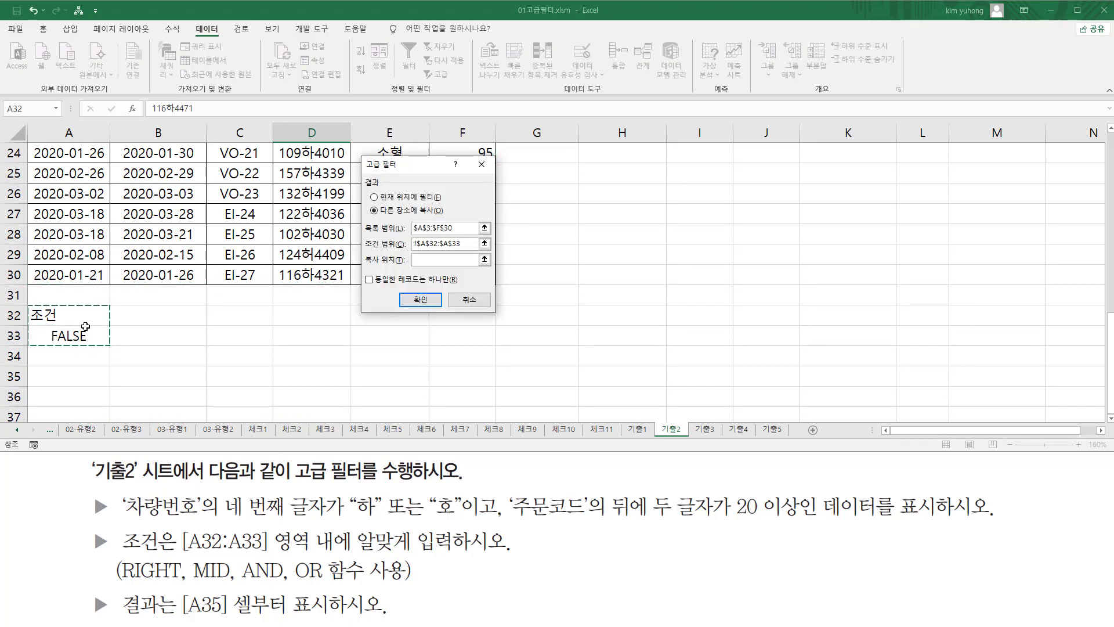
{"action": "left_click", "coordinate": [422, 260]}
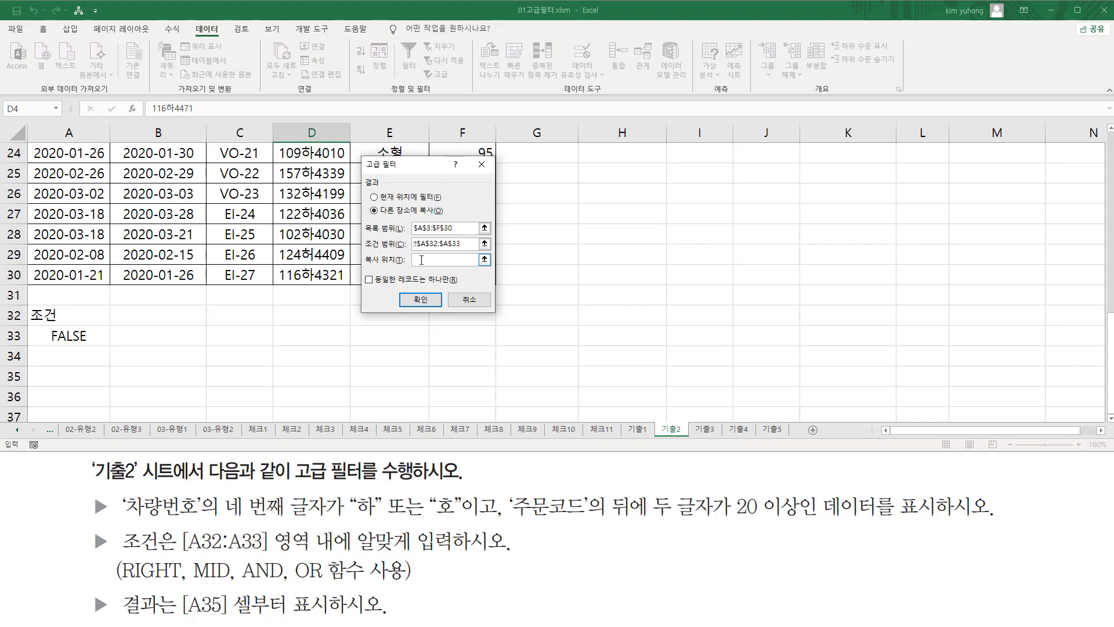
{"action": "left_click", "coordinate": [72, 376]}
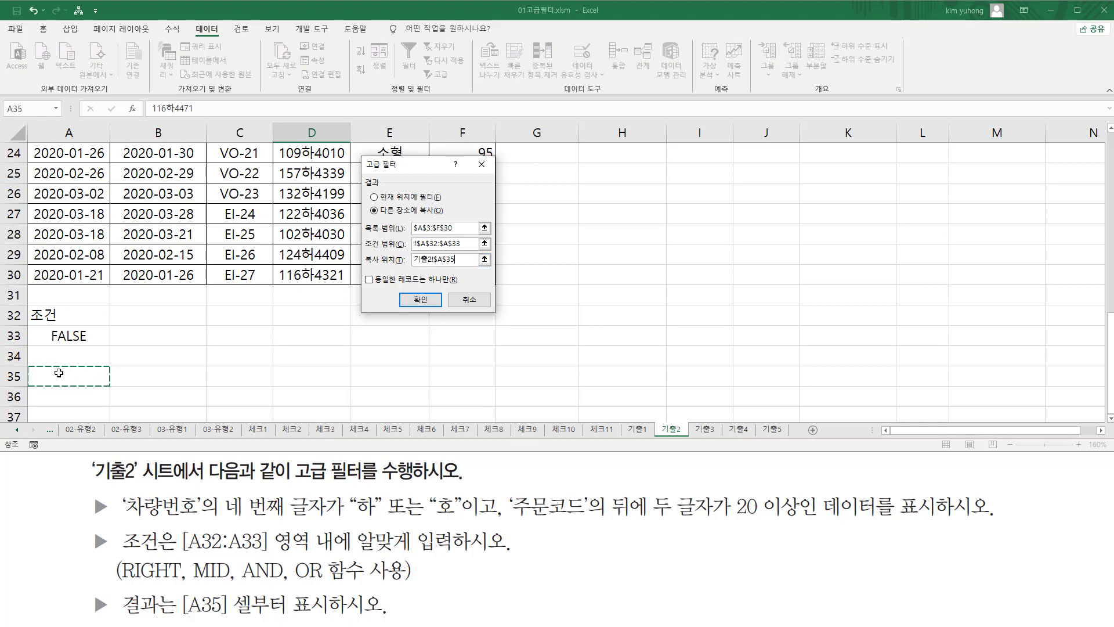
{"action": "left_click", "coordinate": [420, 299]}
Check the filtered rows below A35, examining the last two digits of 주문코드 and the fourth character of 차량번호
{"action": "scroll", "coordinate": [358, 323], "scroll_direction": "down", "scroll_amount": 5}
{"action": "scroll", "coordinate": [358, 323], "scroll_direction": "down", "scroll_amount": 5}
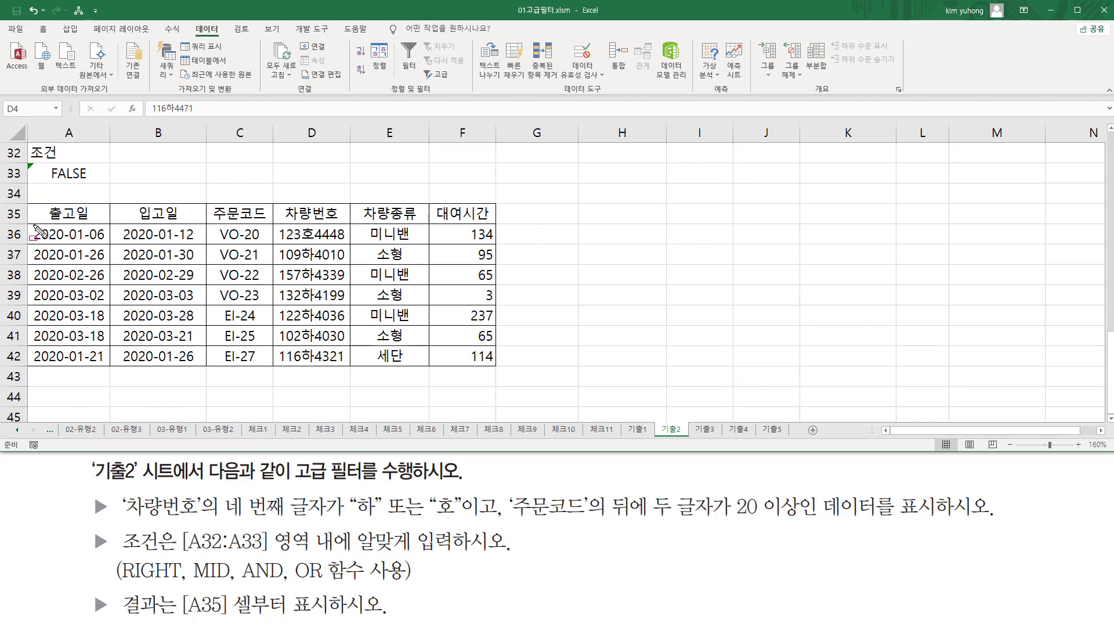
{"action": "left_click_drag", "start_coordinate": [33, 224], "coordinate": [514, 380]}
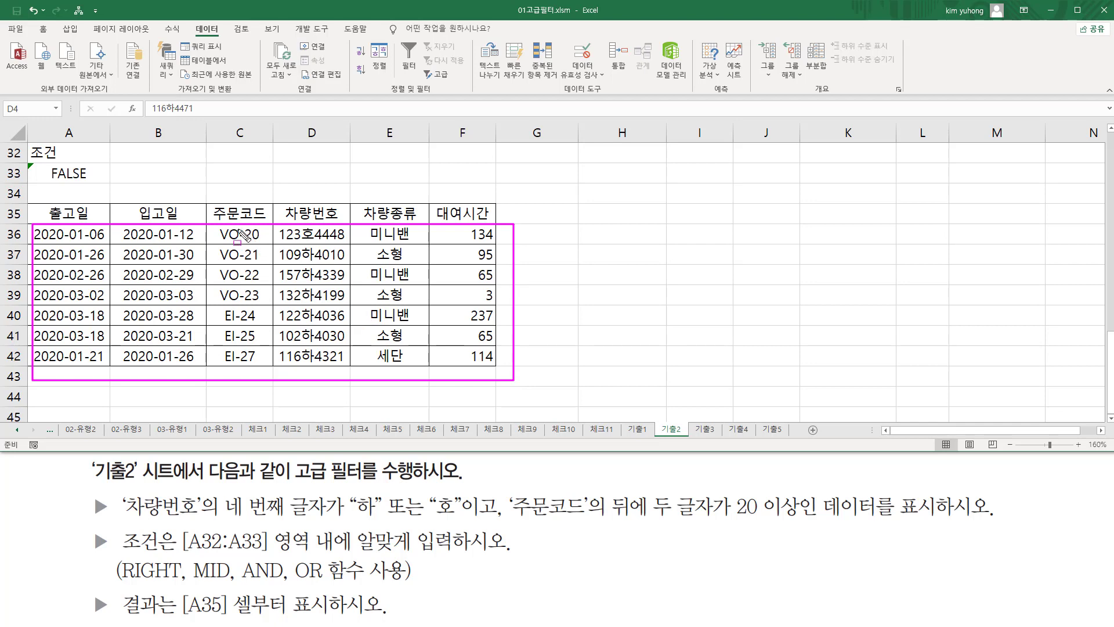
{"action": "mouse_move", "coordinate": [243, 225]}
{"action": "left_mouse_down"}
{"action": "mouse_move", "coordinate": [257, 237]}
{"action": "mouse_move", "coordinate": [262, 372]}
{"action": "left_mouse_up"}
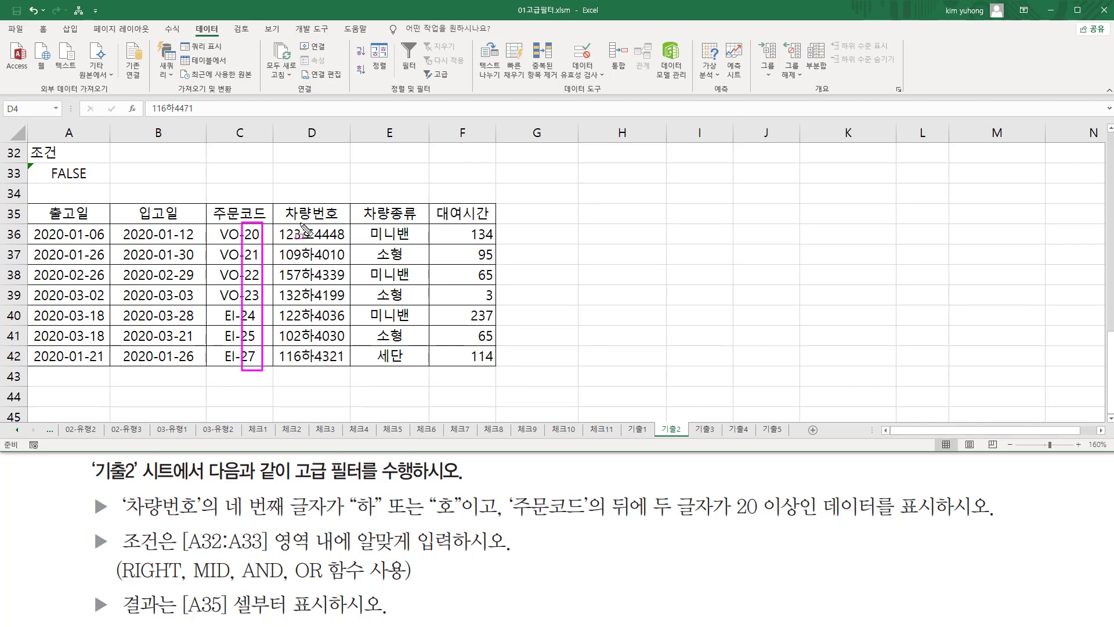
{"action": "left_click_drag", "start_coordinate": [302, 224], "coordinate": [315, 364]}
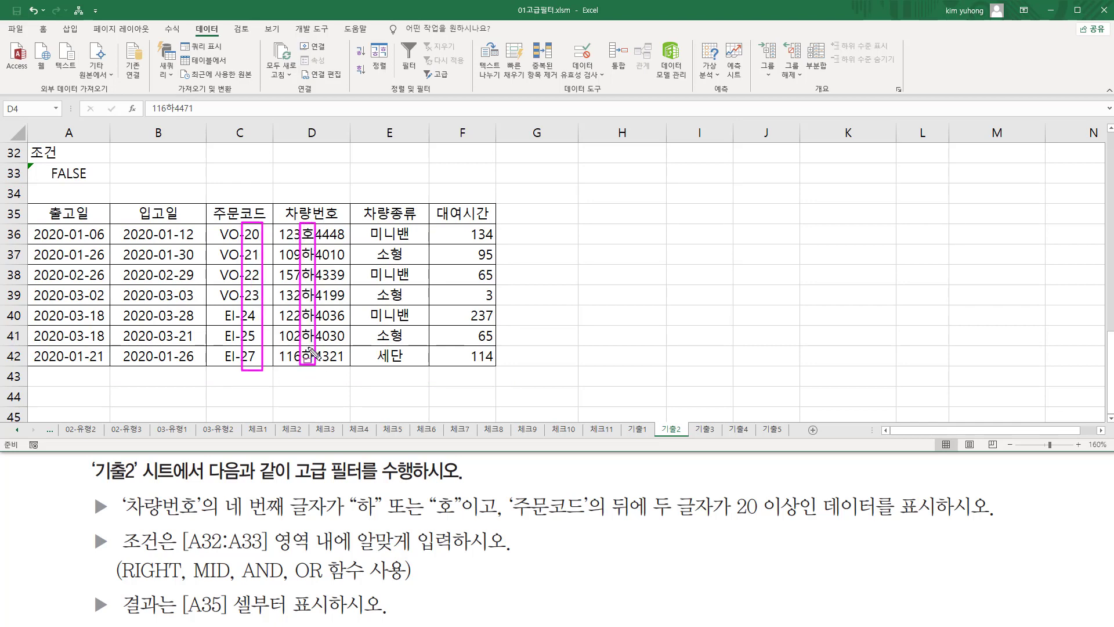
{"action": "key", "text": "Escape"}
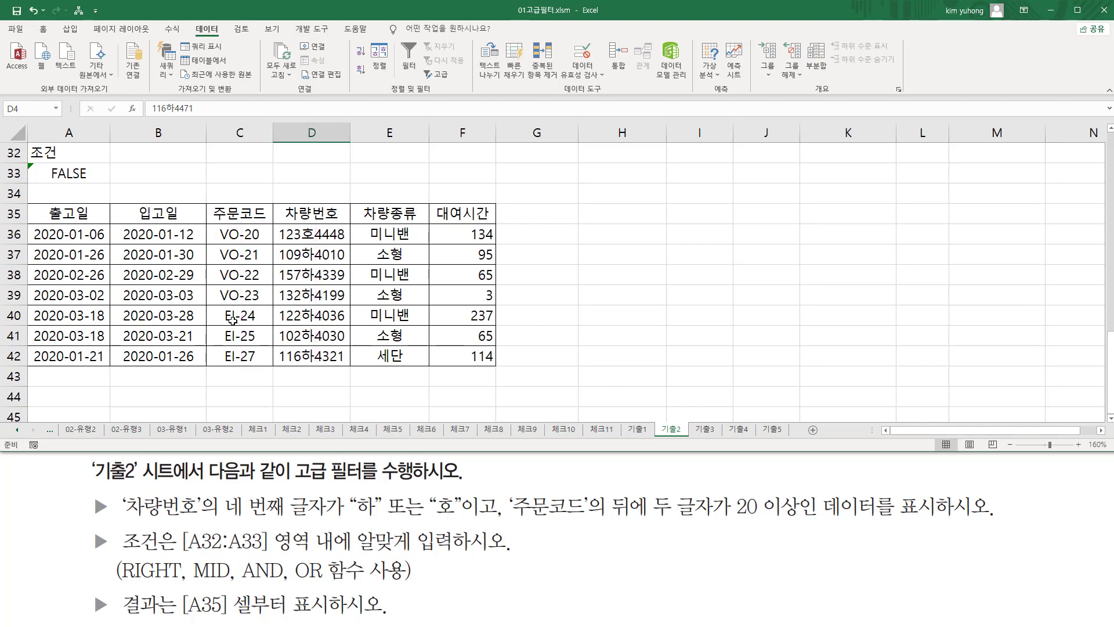
Paste the copied AND formula into C32 as text with a leading apostrophe and colour it red
{"action": "scroll", "coordinate": [214, 309], "scroll_direction": "up", "scroll_amount": 3}
{"action": "left_click", "coordinate": [181, 299]}
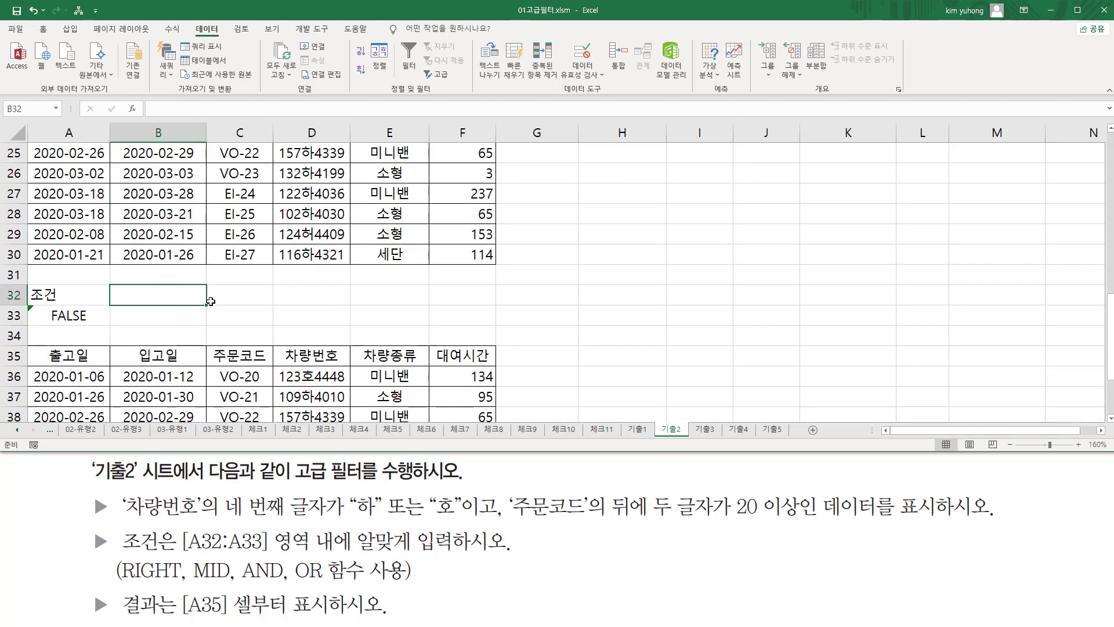
{"action": "left_click", "coordinate": [211, 301]}
{"action": "double_click", "coordinate": [212, 302]}
{"action": "key", "text": "ctrl+v"}
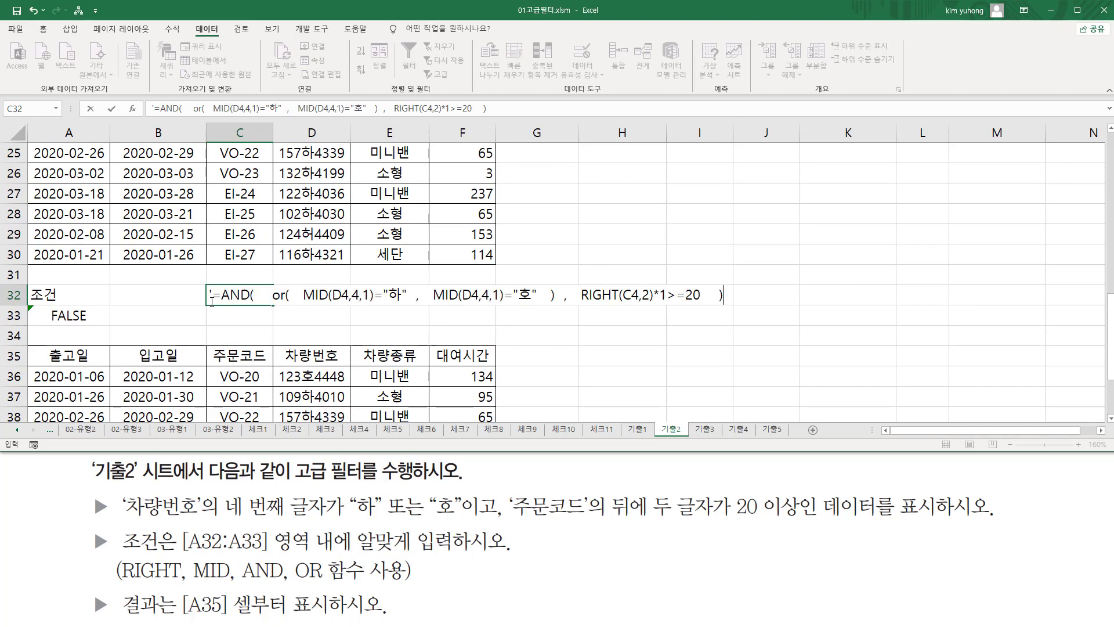
{"action": "key", "text": "Return"}
{"action": "left_click", "coordinate": [220, 298]}
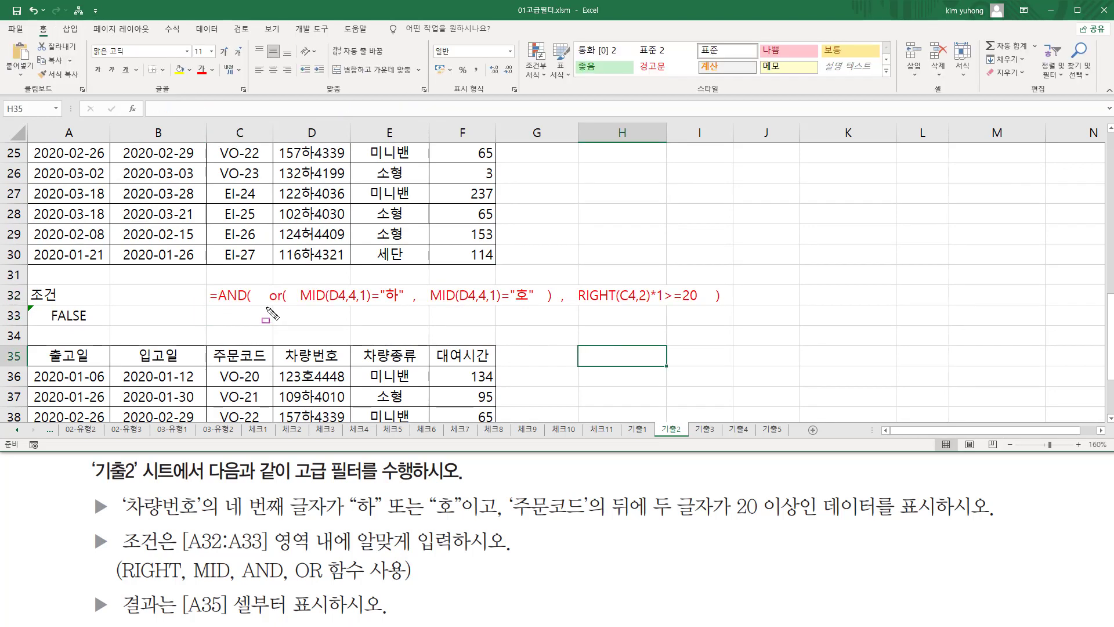
Review the OR and RIGHT arguments of the AND formula text in C32, including the *1 conversion
{"action": "left_click_drag", "start_coordinate": [267, 308], "coordinate": [700, 302]}
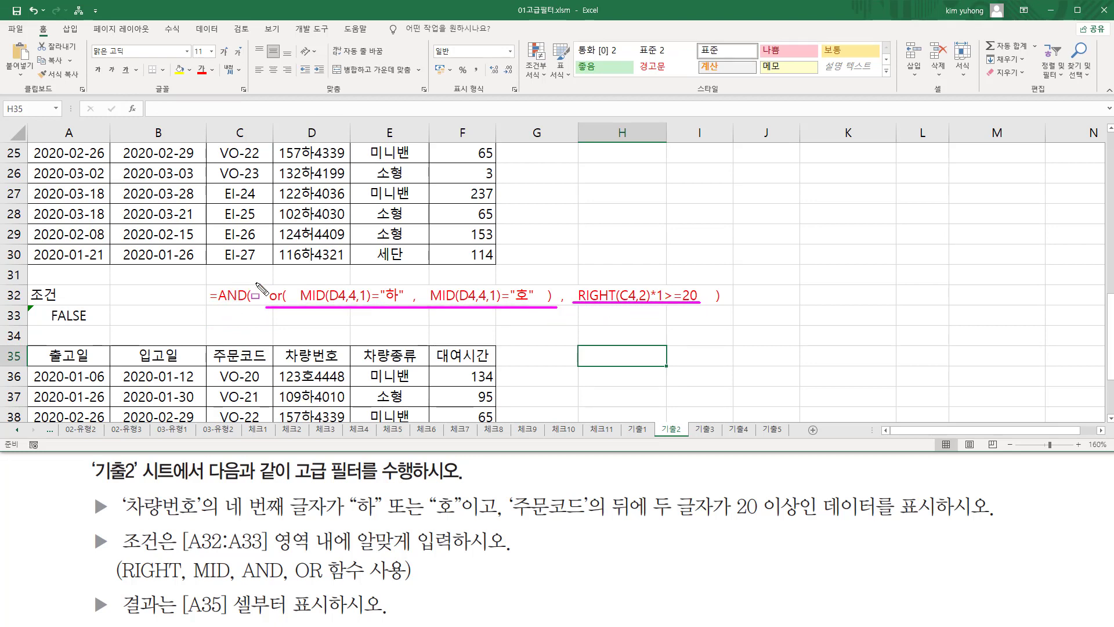
{"action": "mouse_move", "coordinate": [232, 276]}
{"action": "left_mouse_down"}
{"action": "mouse_move", "coordinate": [207, 290]}
{"action": "mouse_move", "coordinate": [322, 325]}
{"action": "mouse_move", "coordinate": [734, 337]}
{"action": "mouse_move", "coordinate": [734, 326]}
{"action": "left_mouse_up"}
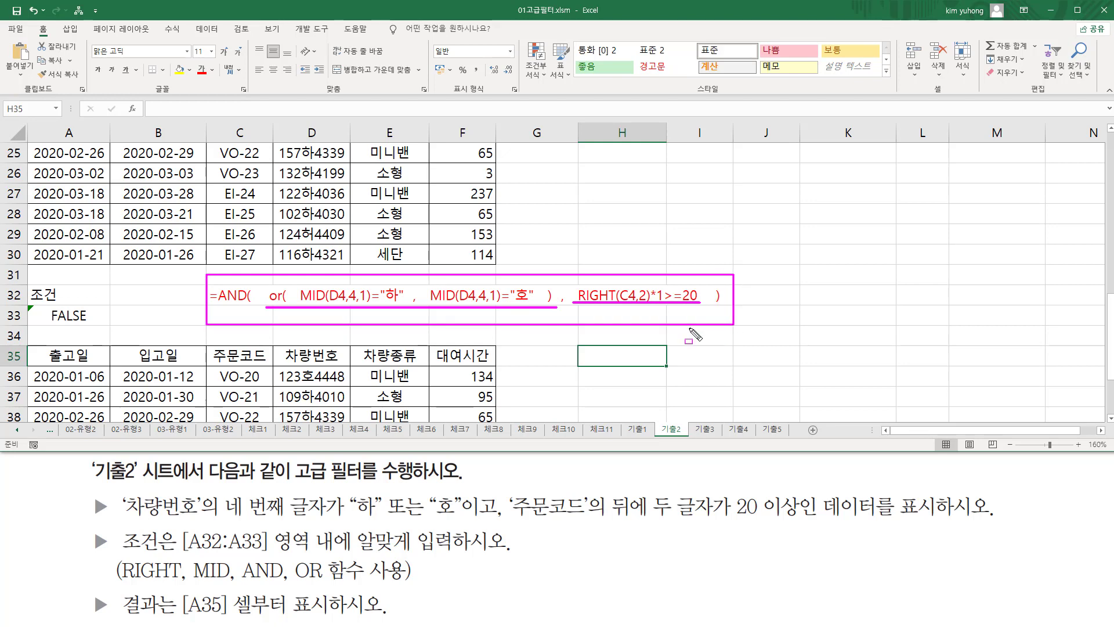
{"action": "key", "text": "Escape"}
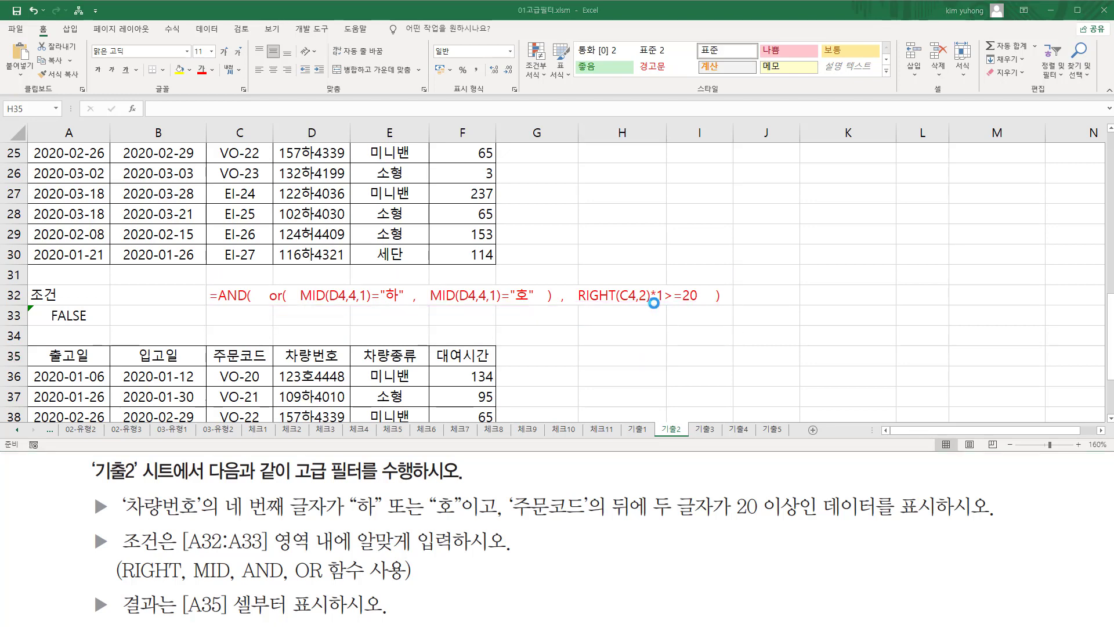
{"action": "left_click_drag", "start_coordinate": [649, 282], "coordinate": [665, 305]}
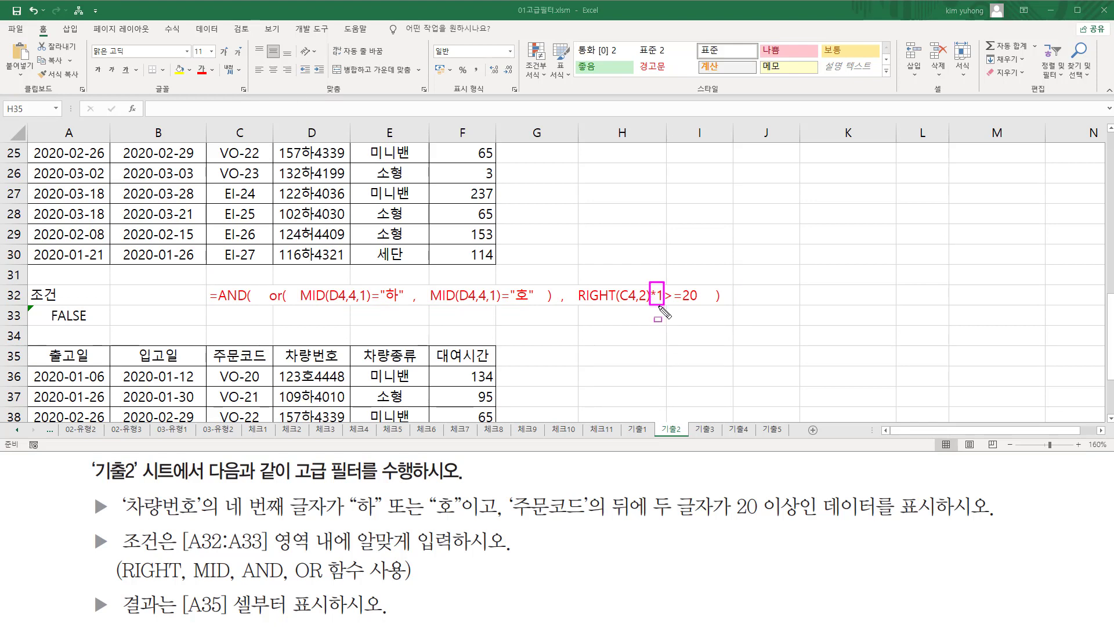
{"action": "key", "text": "Escape"}
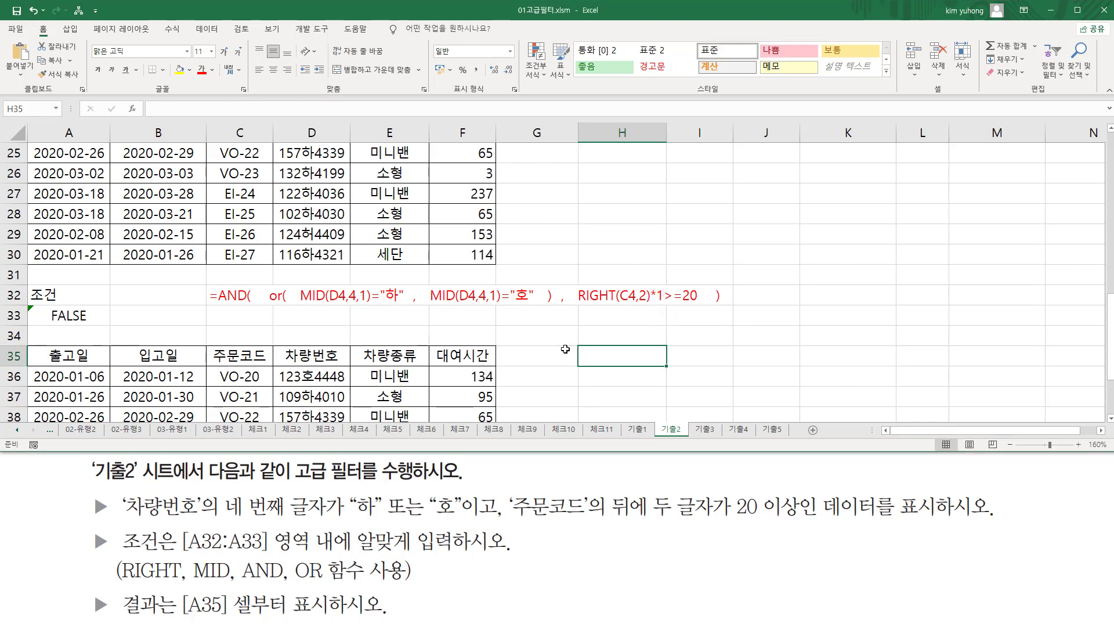